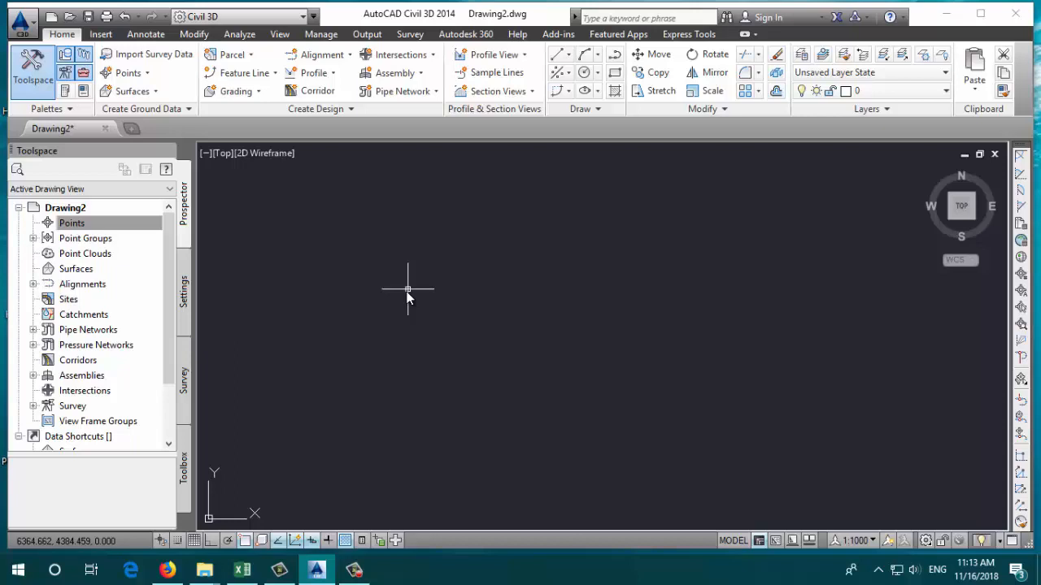
click(128, 72)
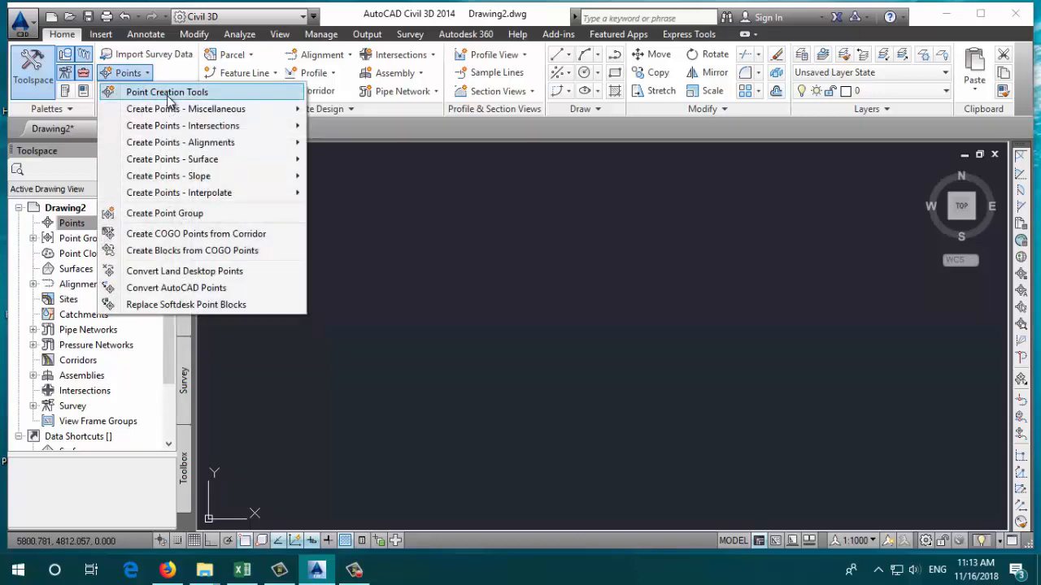
click(146, 95)
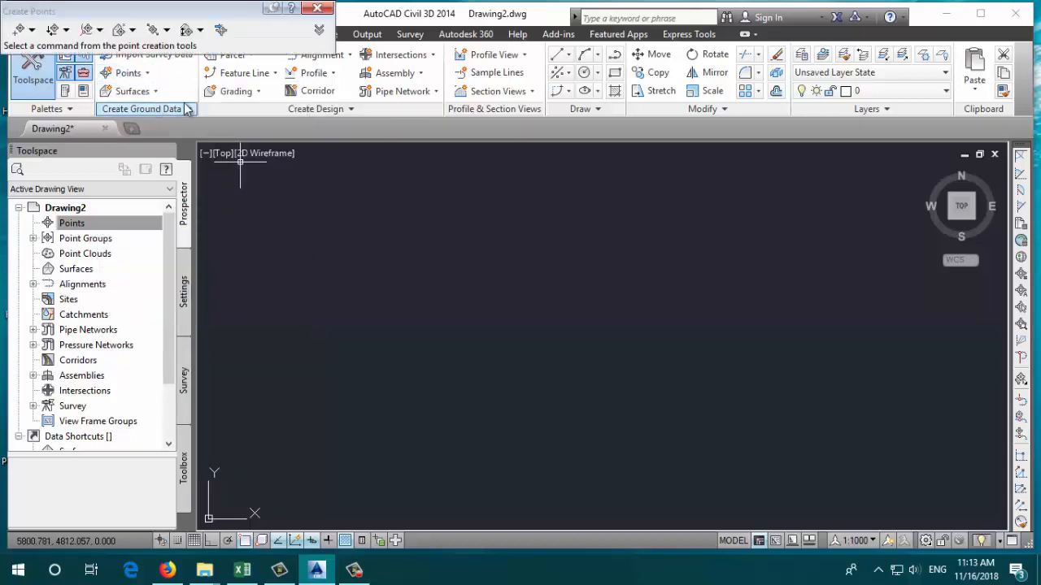
click(221, 31)
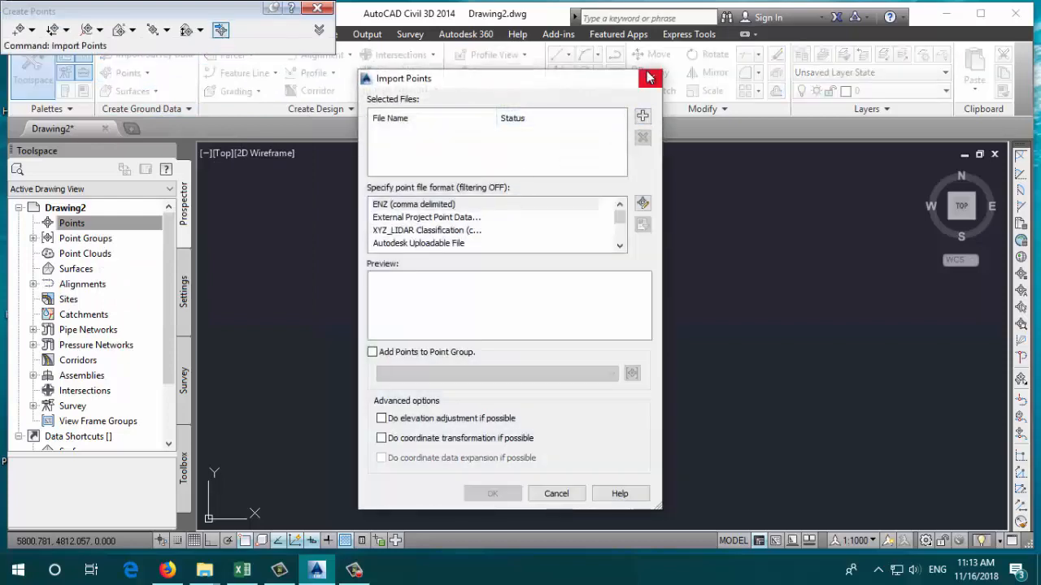
click(648, 78)
click(318, 8)
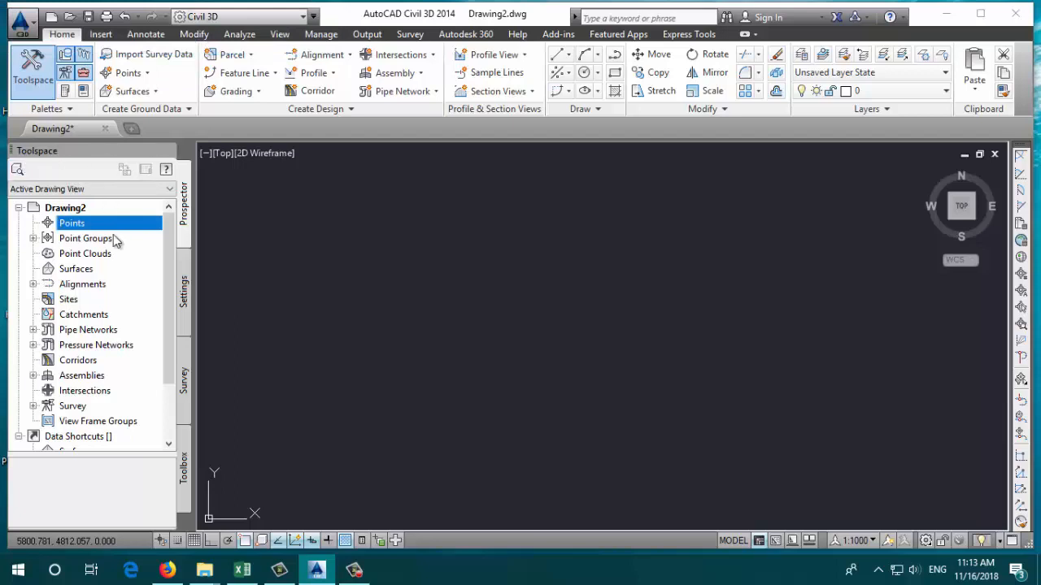
Step: Start a point import from the Points collection and add total points.csv from the Earth works folder on the desktop
right_click(90, 227)
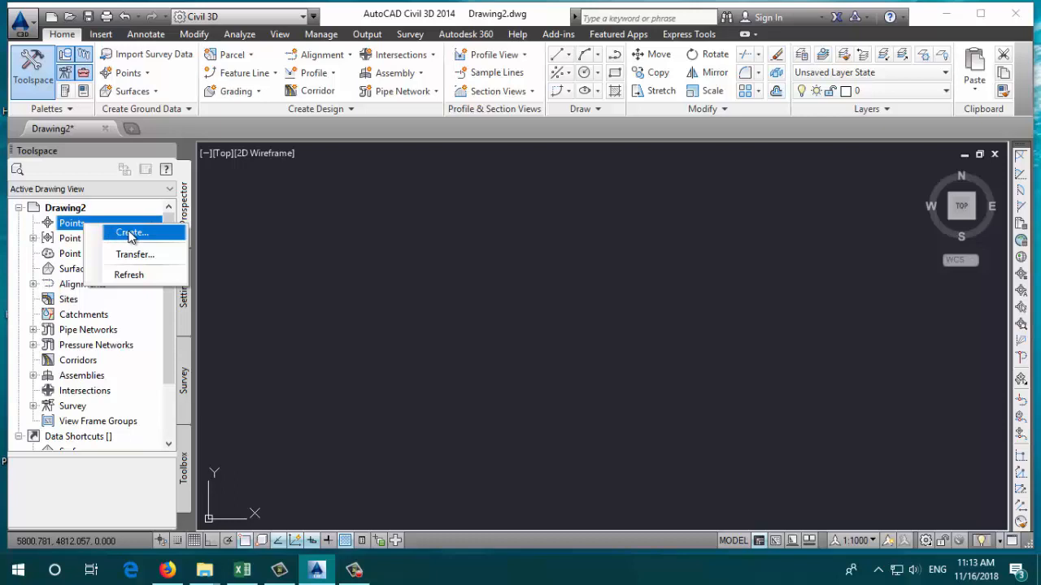
click(130, 235)
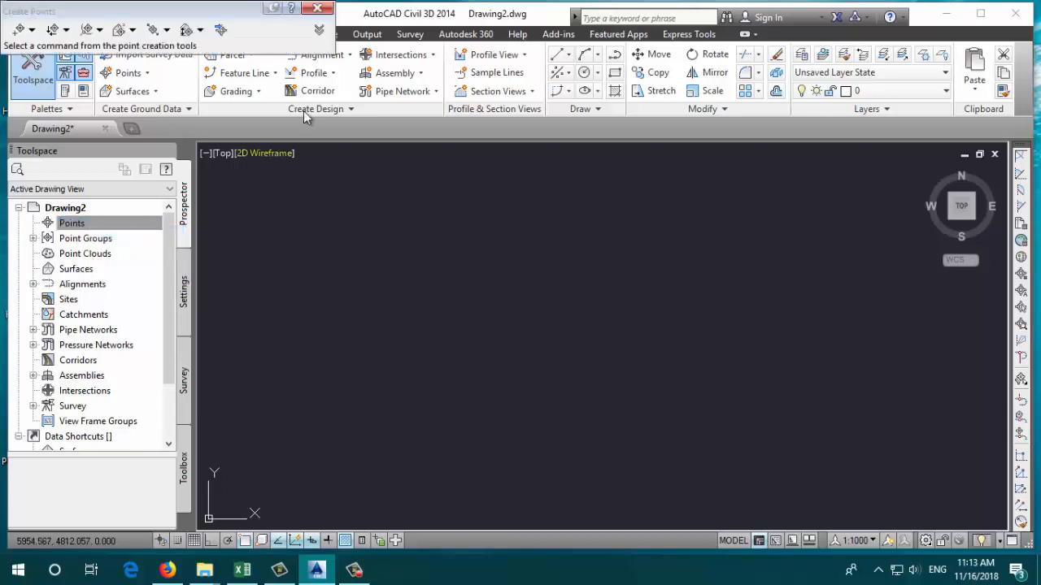
click(220, 31)
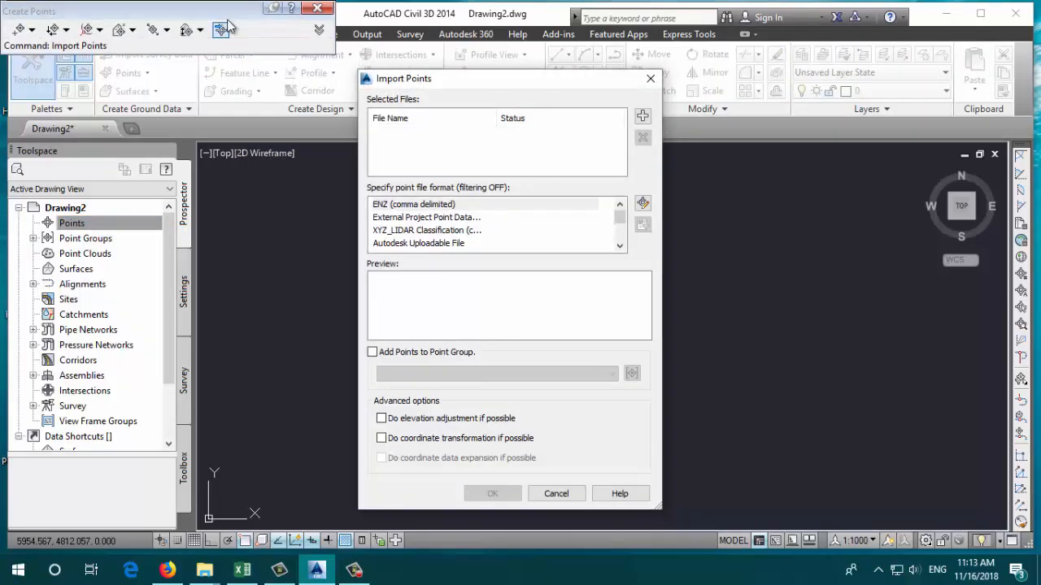
click(643, 118)
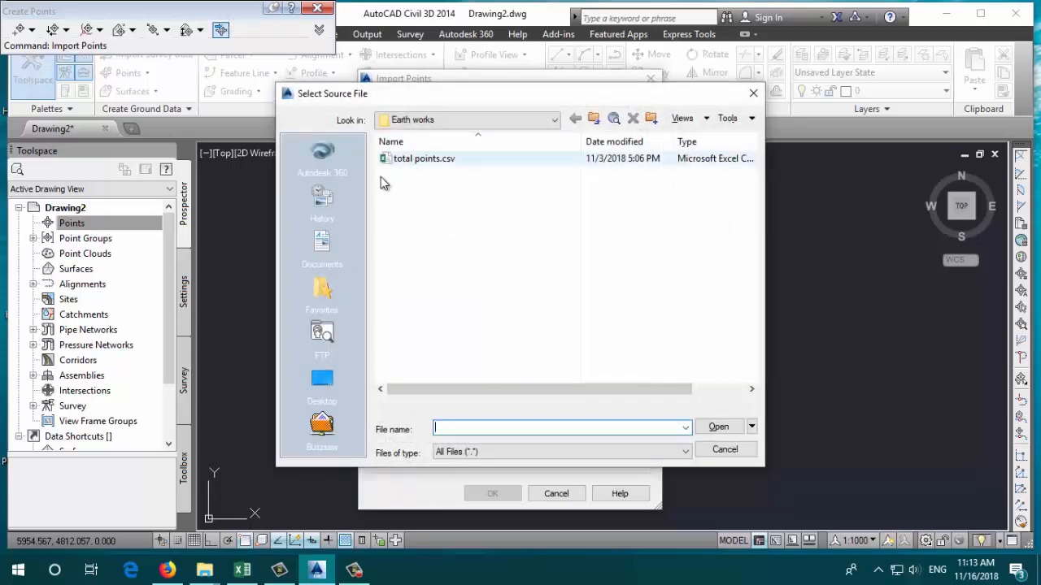
click(342, 376)
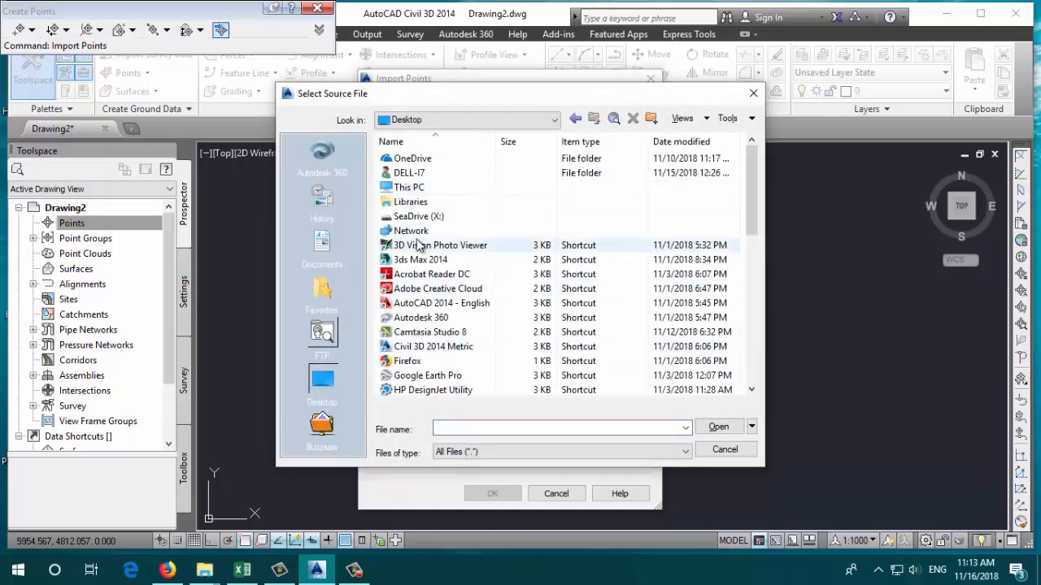
click(417, 246)
scroll(417, 246, down, 3)
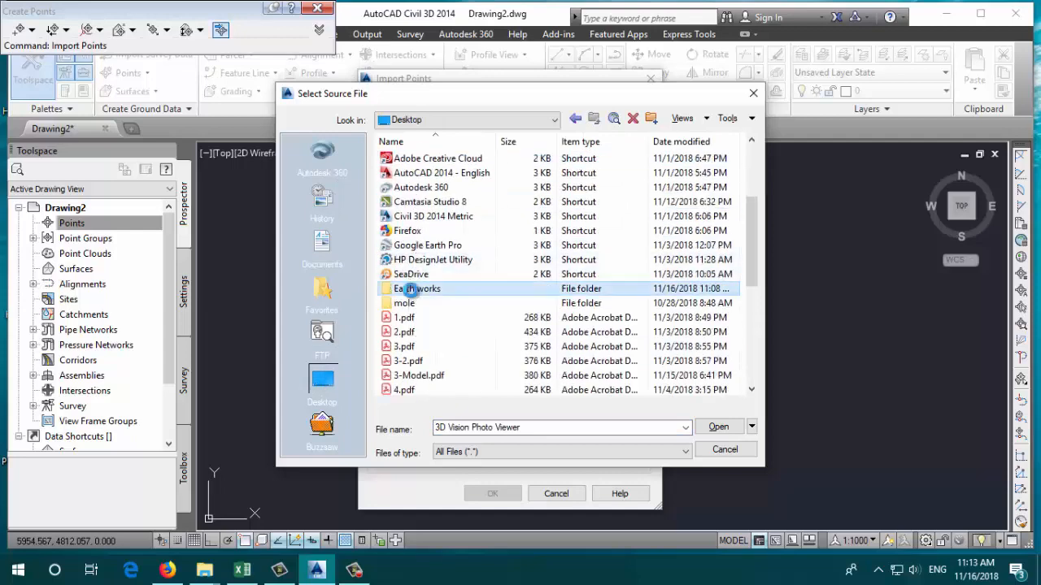
double_click(411, 288)
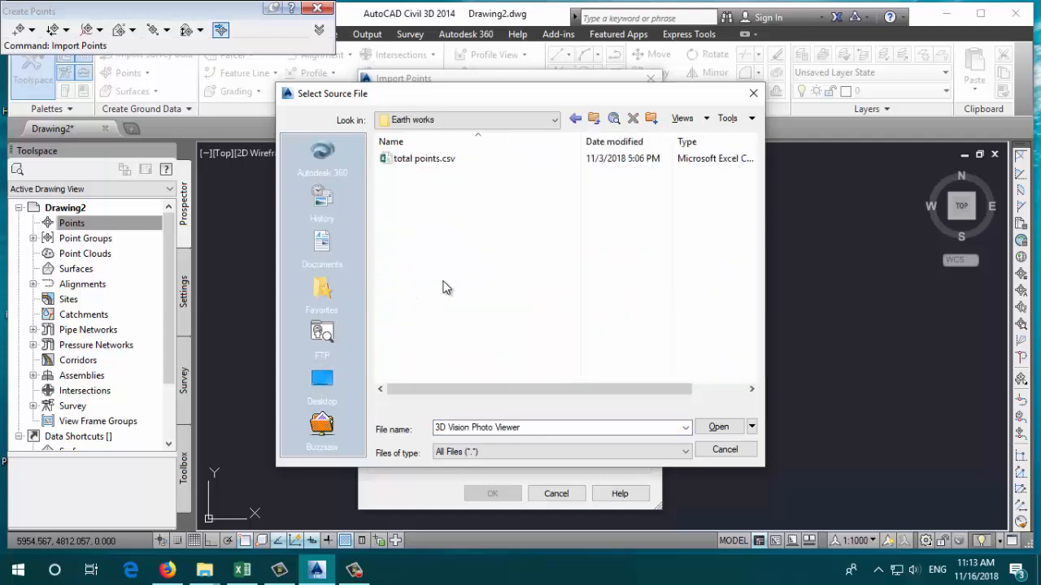
double_click(435, 162)
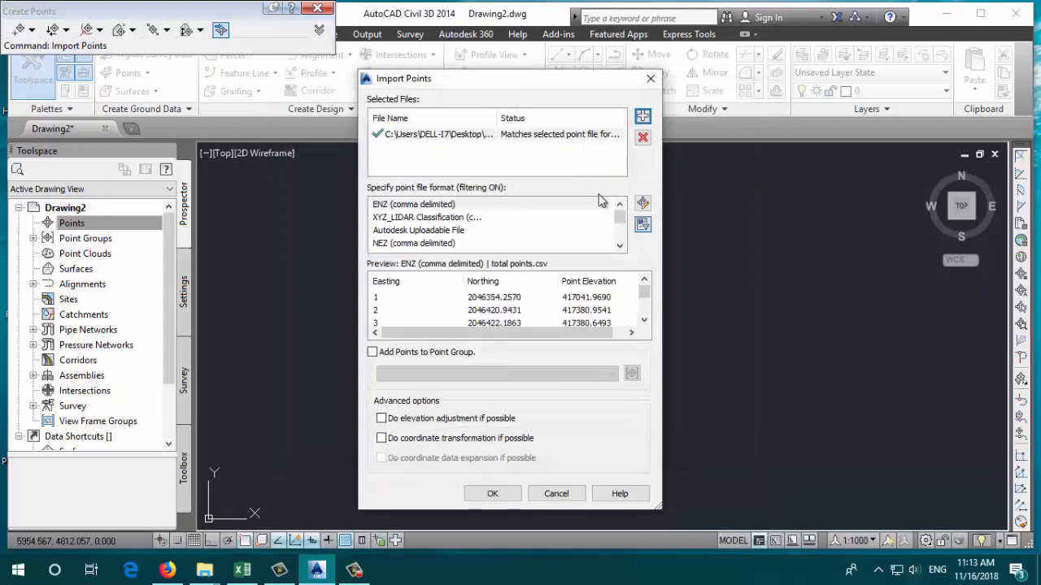
Step: Preview total points.csv under the PNEZD, ENZ, NEZ, Autodesk Uploadable File and XYZ_LIDAR Classification formats
drag(619, 220, 622, 244)
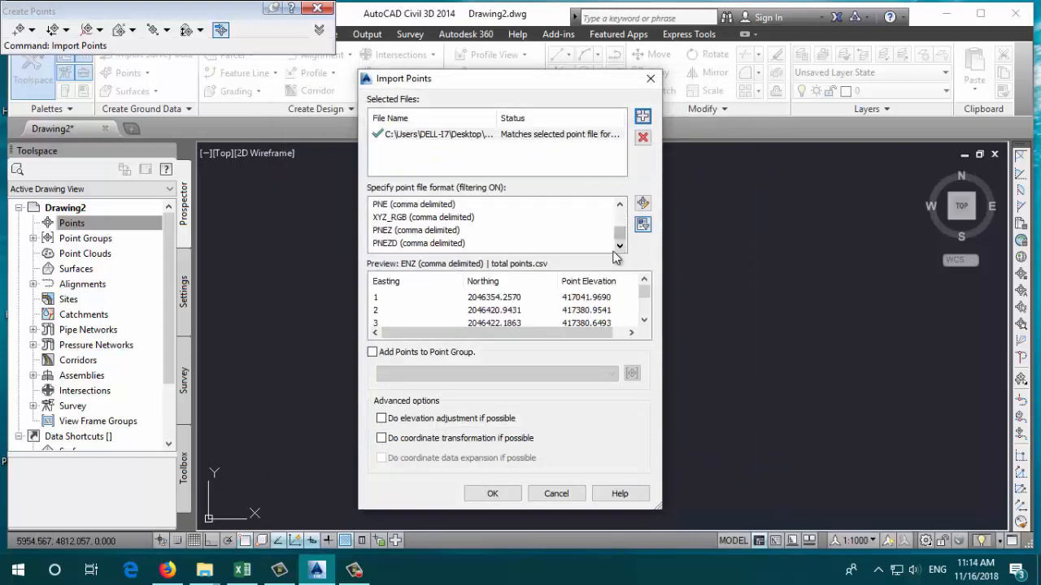
click(454, 244)
scroll(453, 247, up, 1)
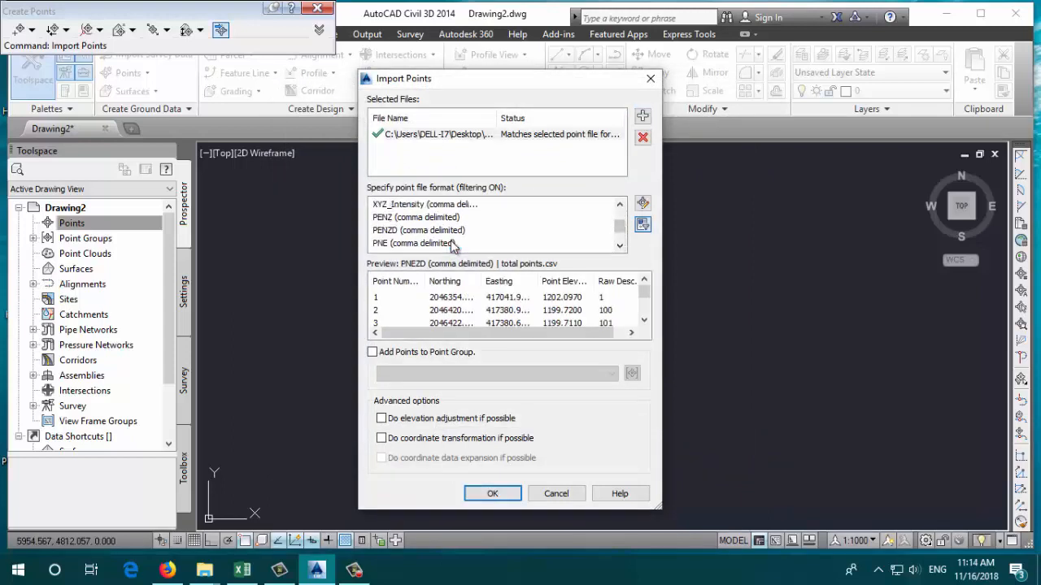
scroll(443, 221, up, 2)
click(431, 204)
click(430, 243)
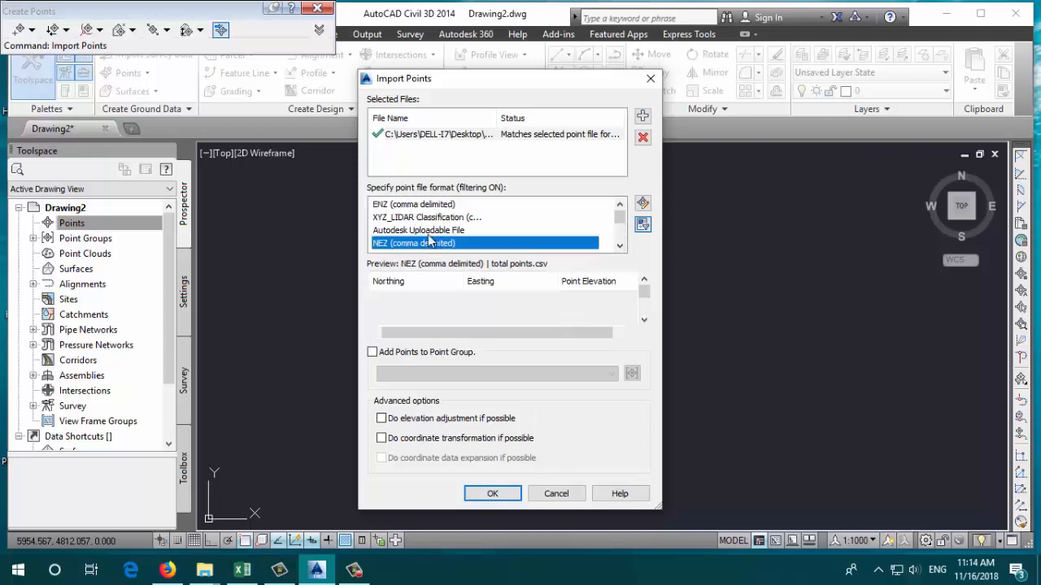
click(432, 230)
click(432, 217)
scroll(425, 244, down, 3)
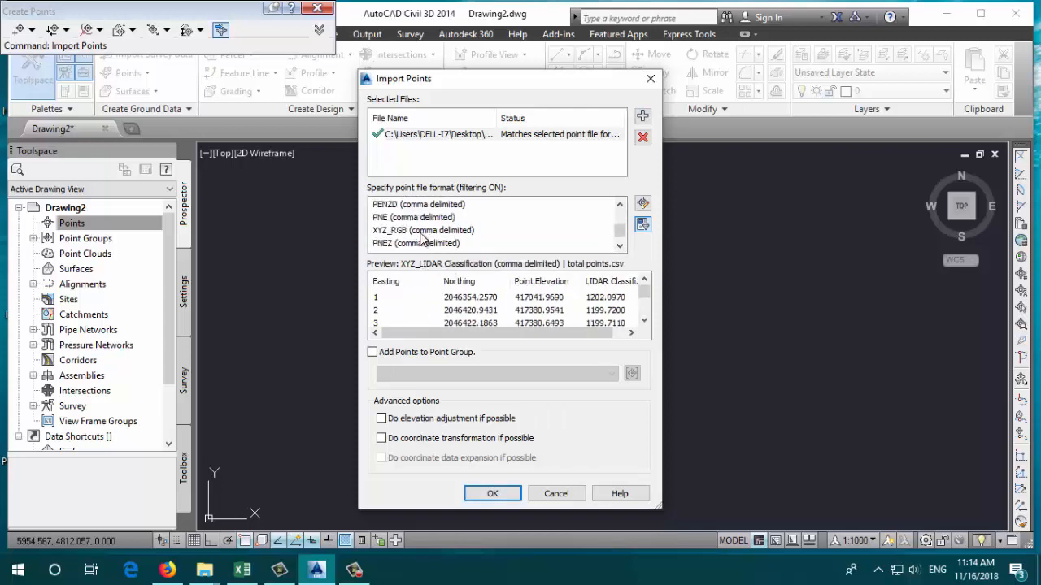
Step: Compare the PNEZ and PNEZD format previews and examine how the file's columns map to point number, northing, easting, elevation and description
click(396, 244)
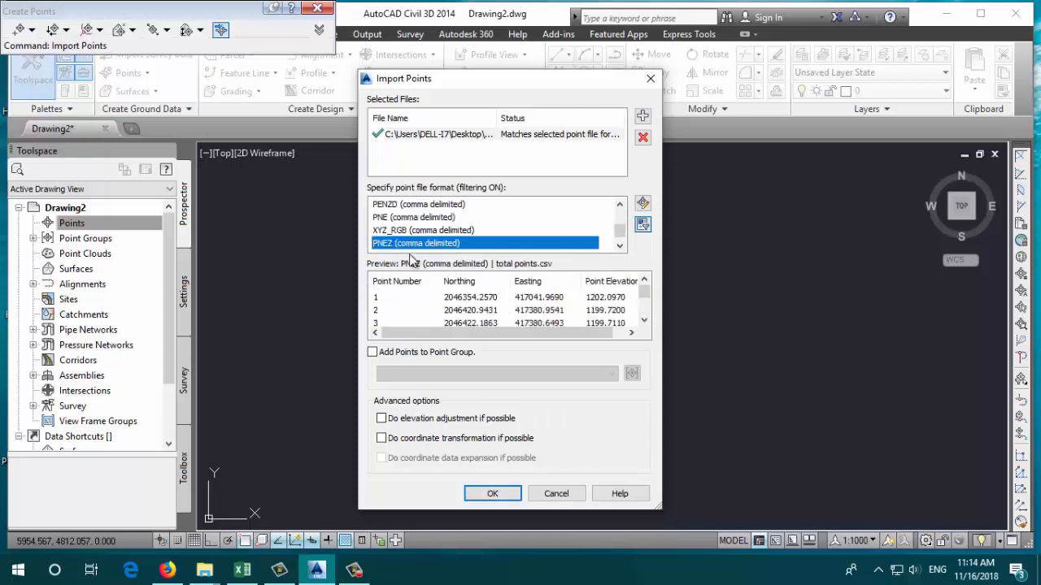
scroll(384, 251, down, 1)
click(404, 244)
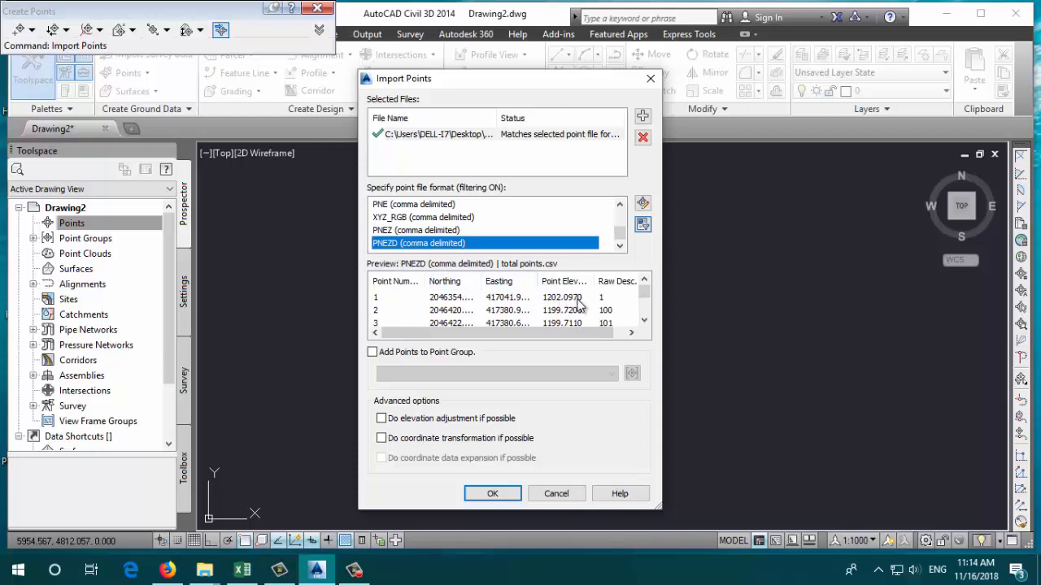
click(567, 332)
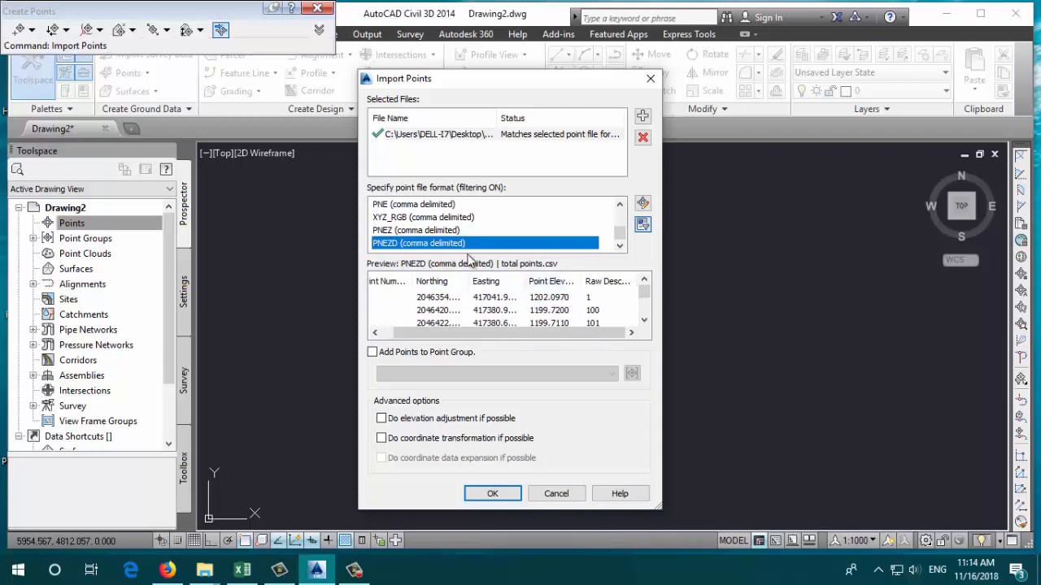
click(401, 303)
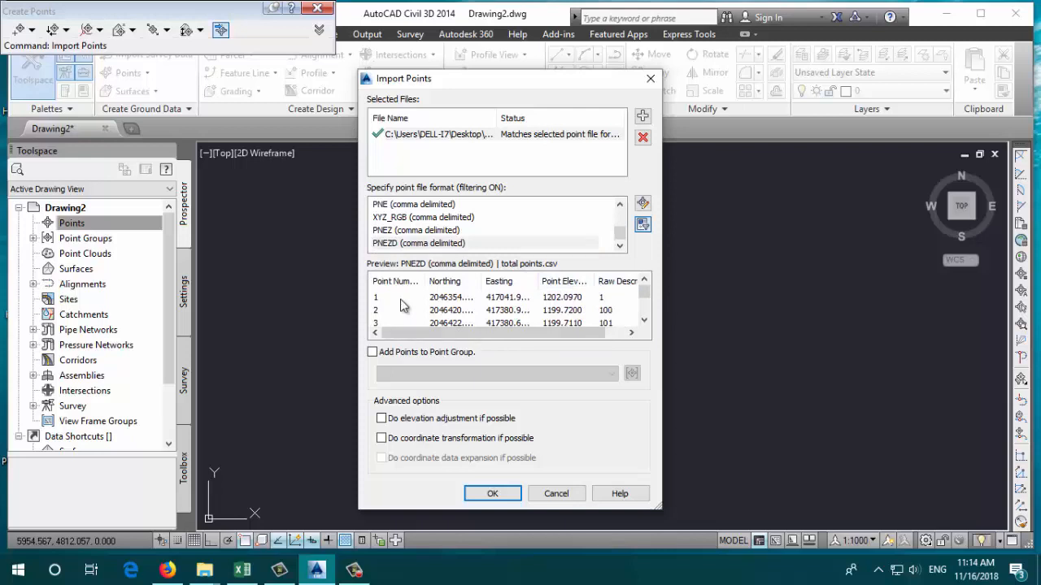
Step: Check the PENZD and PNEZ column orders and set the point file format to PNEZD (comma delimited)
click(620, 204)
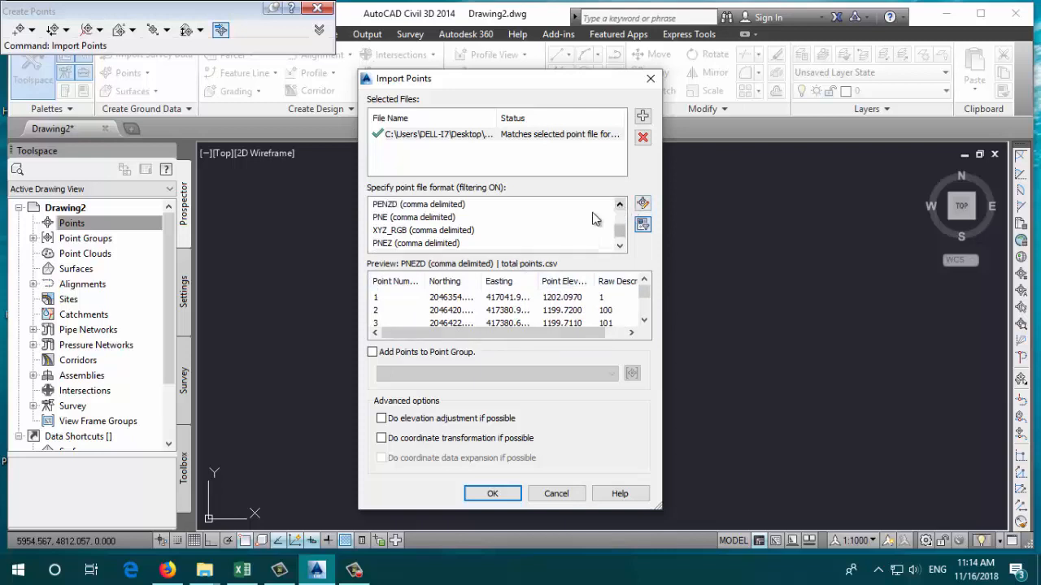
click(386, 207)
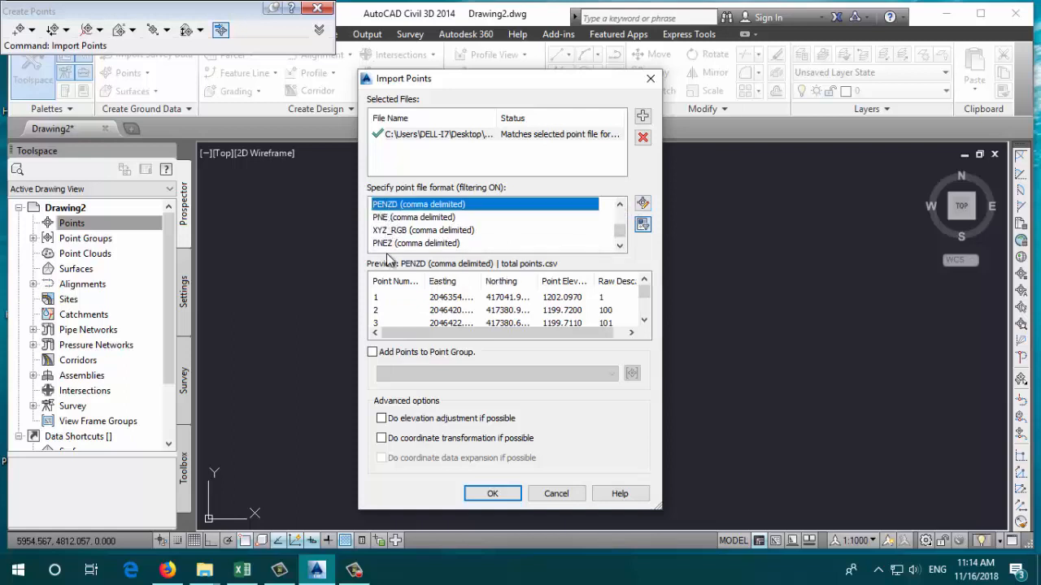
click(387, 246)
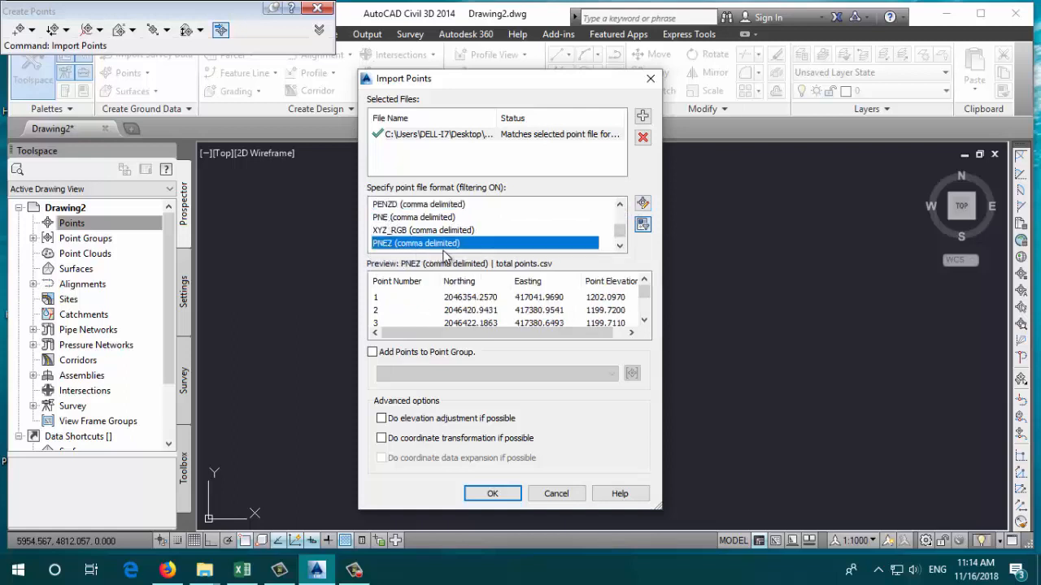
drag(596, 336, 504, 341)
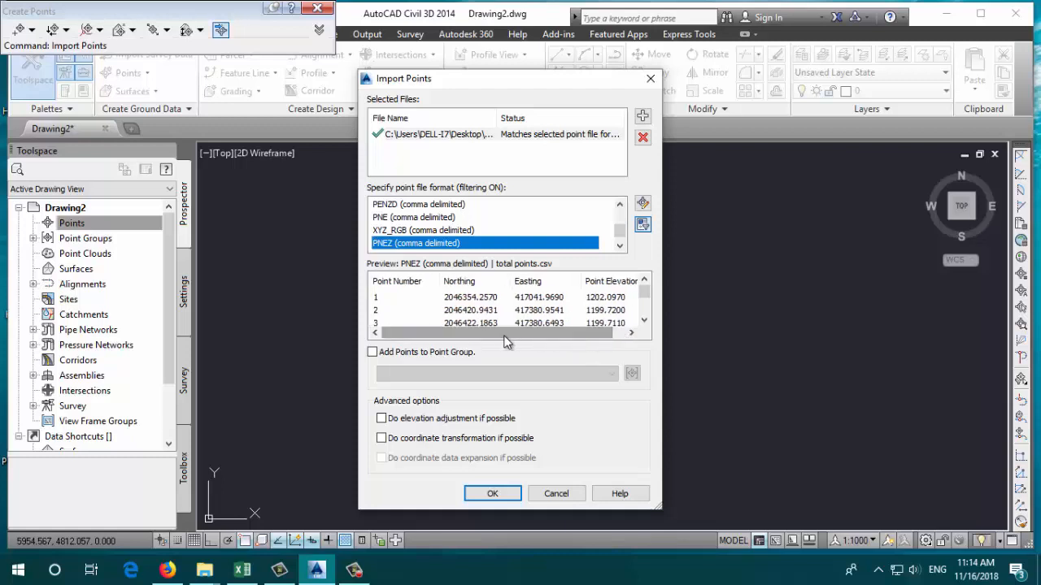
click(620, 245)
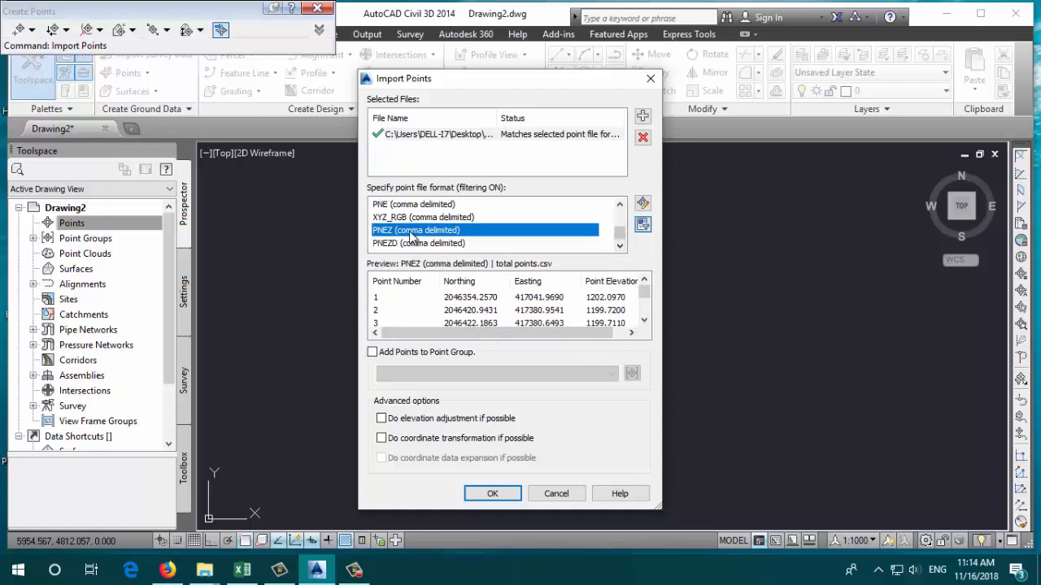
click(381, 244)
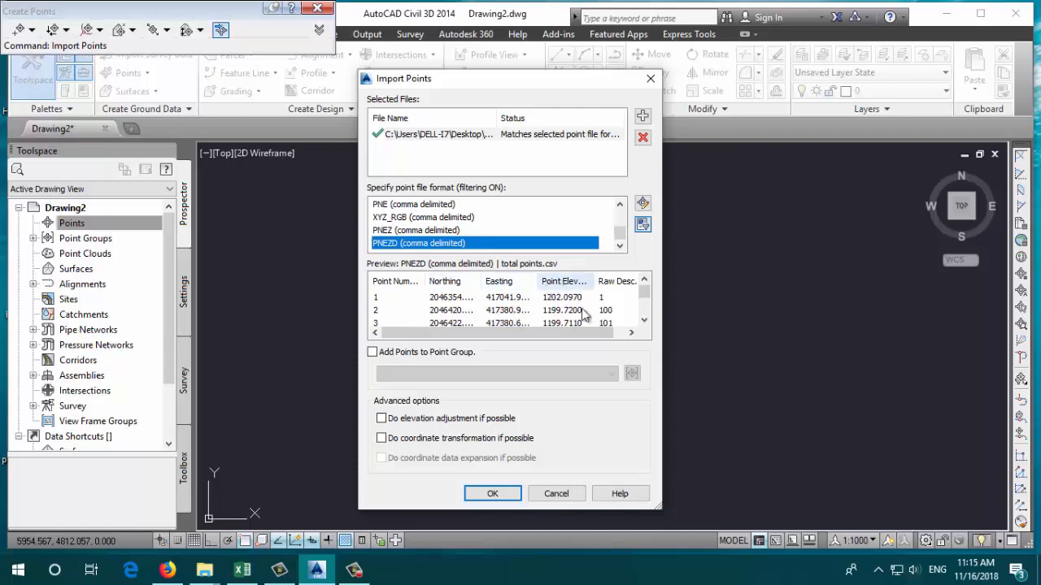
Step: Import the points into a newly created point group named "all"
click(393, 359)
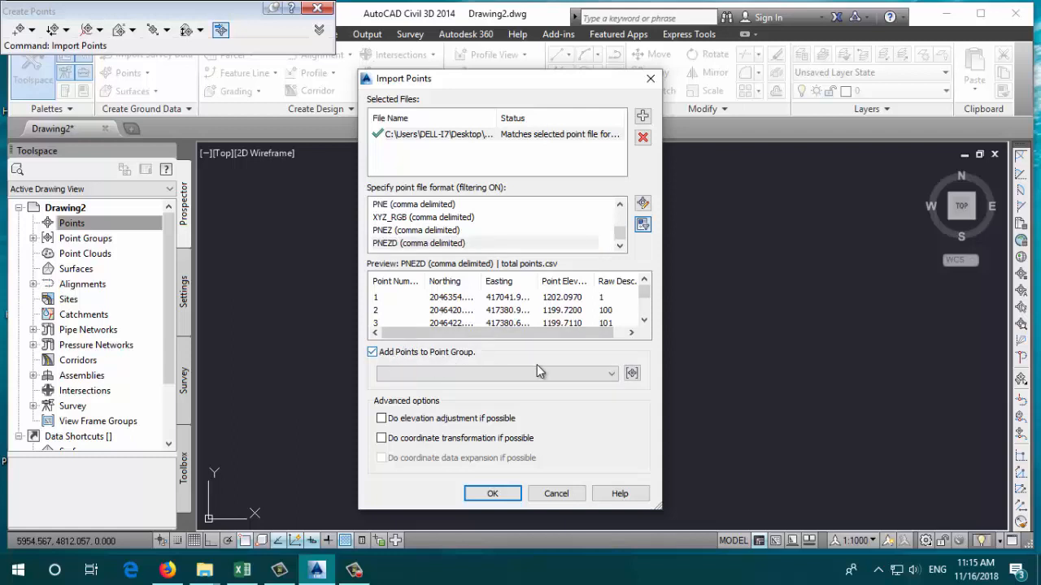
click(628, 374)
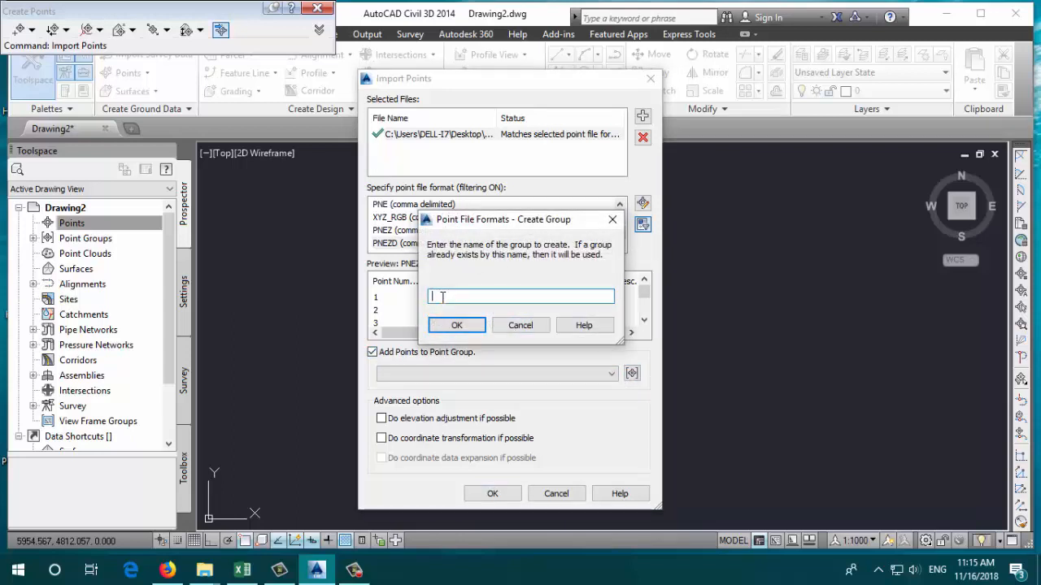
text(all)
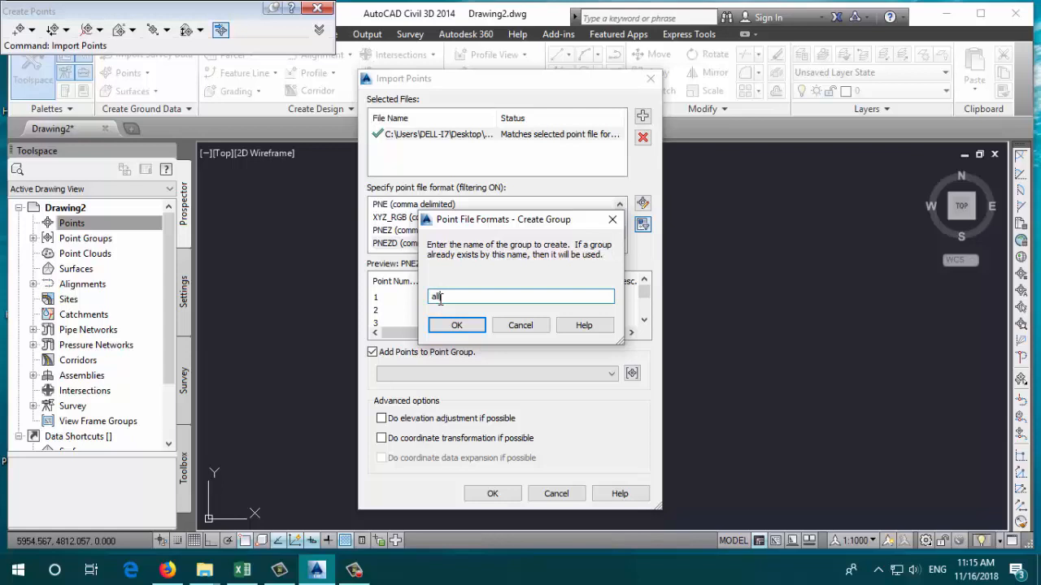
click(458, 325)
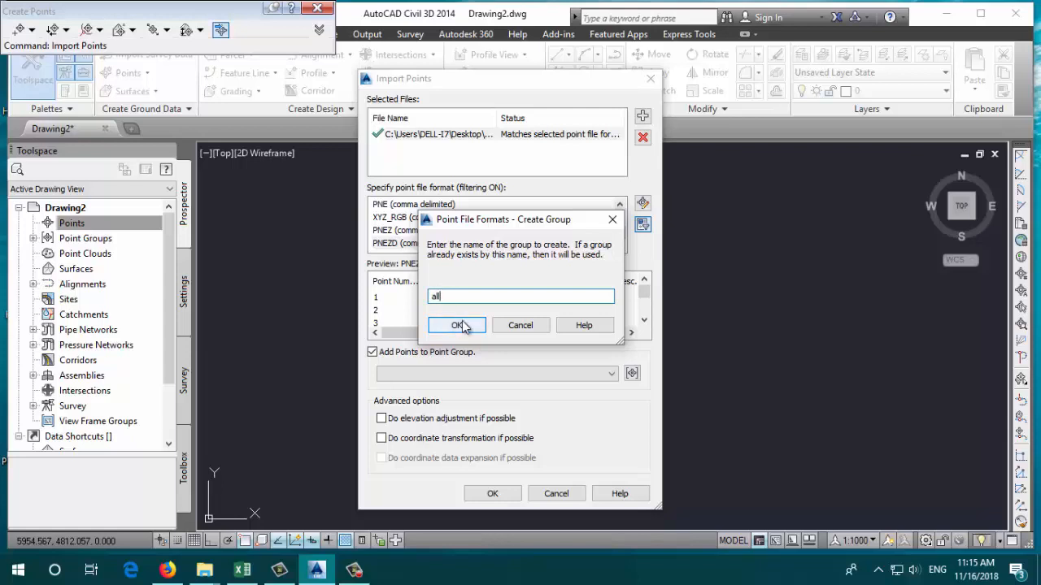
click(492, 494)
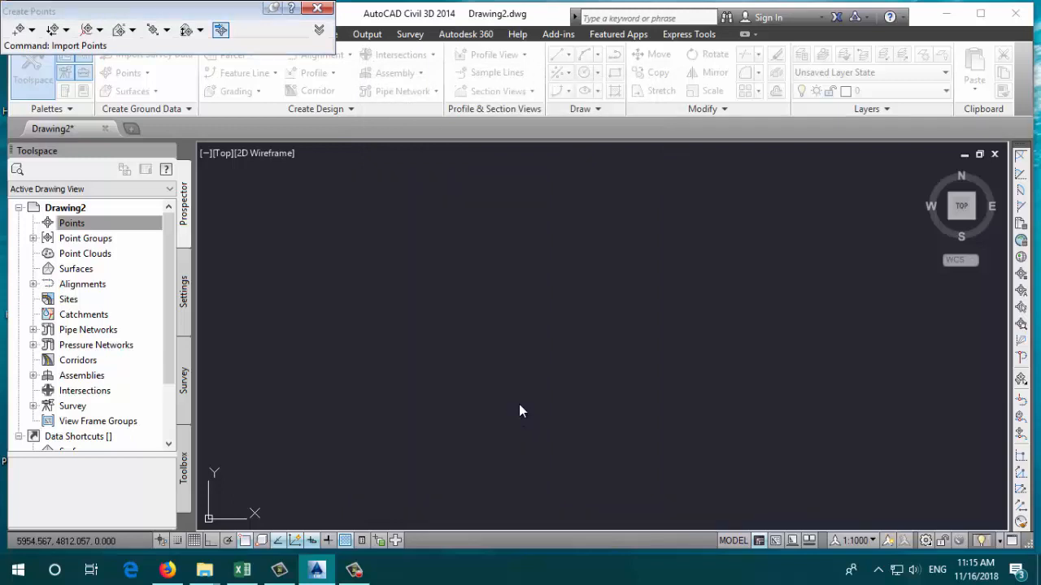
Step: Examine the imported survey points and their labels along the full length of the point strip
middle_click(500, 246)
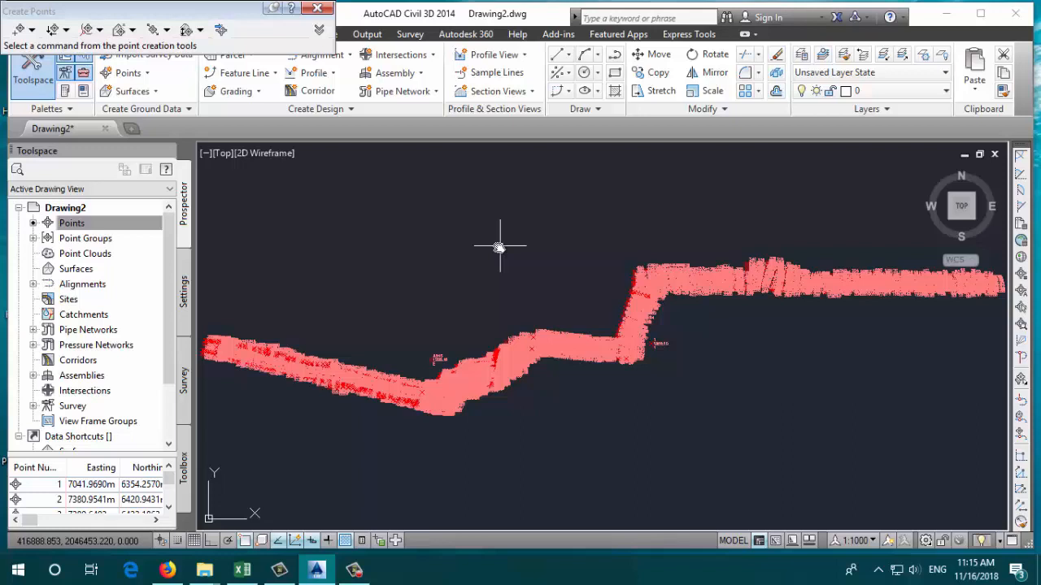
scroll(650, 252, up, 6)
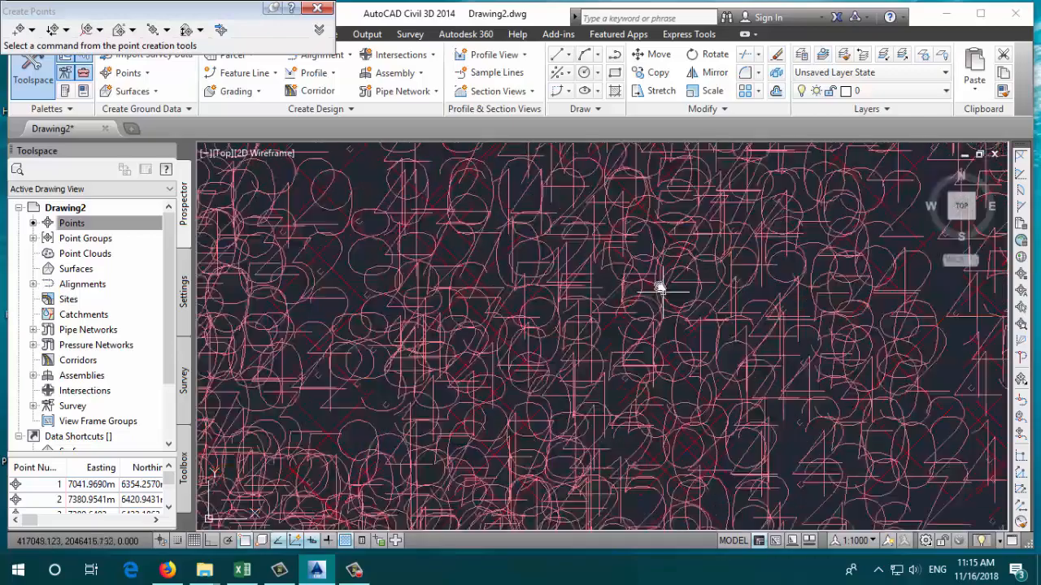
scroll(640, 309, down, 2)
middle_drag(756, 331, 480, 348)
middle_drag(732, 283, 555, 290)
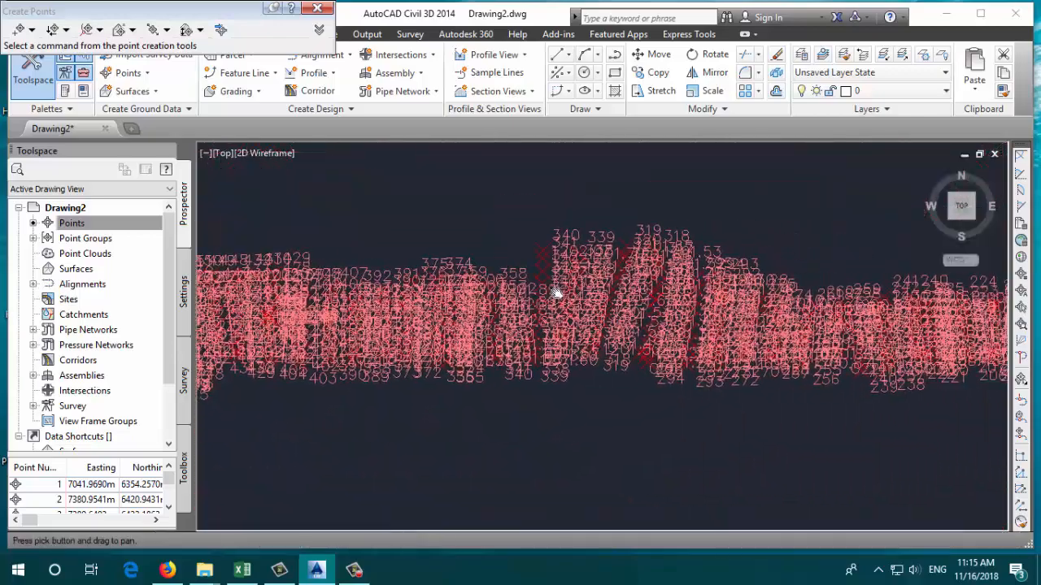
mouse_move(836, 277)
middle_down()
mouse_move(671, 332)
mouse_move(351, 232)
middle_up()
scroll(350, 232, down, 2)
middle_drag(610, 249, 774, 283)
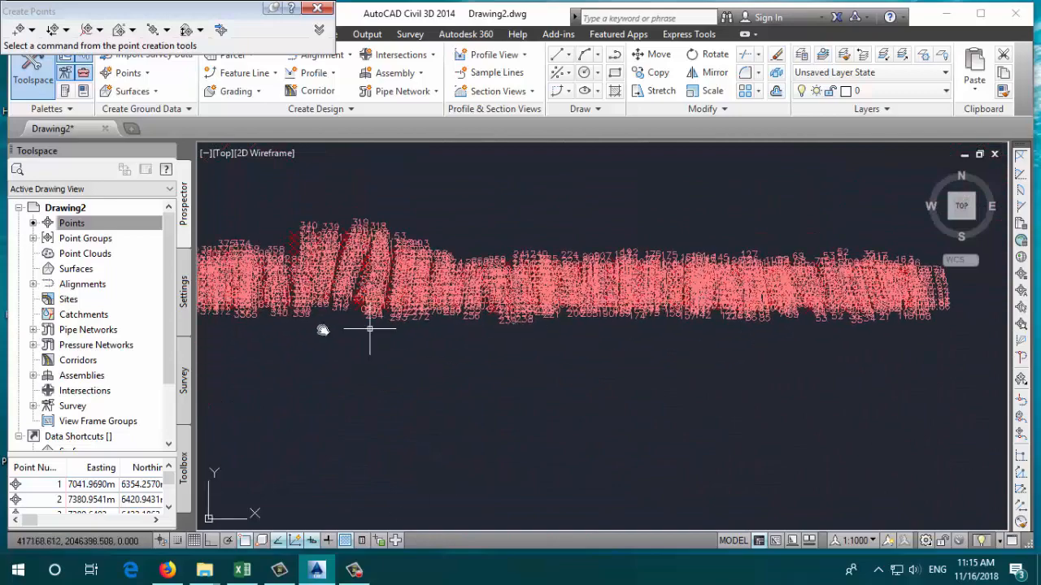
Step: Select a survey point in the strip and close the Create Points tools
middle_drag(226, 356, 623, 280)
middle_drag(311, 401, 485, 365)
middle_drag(409, 377, 614, 330)
scroll(622, 341, down, 2)
middle_drag(469, 423, 648, 342)
middle_drag(513, 326, 478, 392)
scroll(450, 358, up, 4)
click(383, 339)
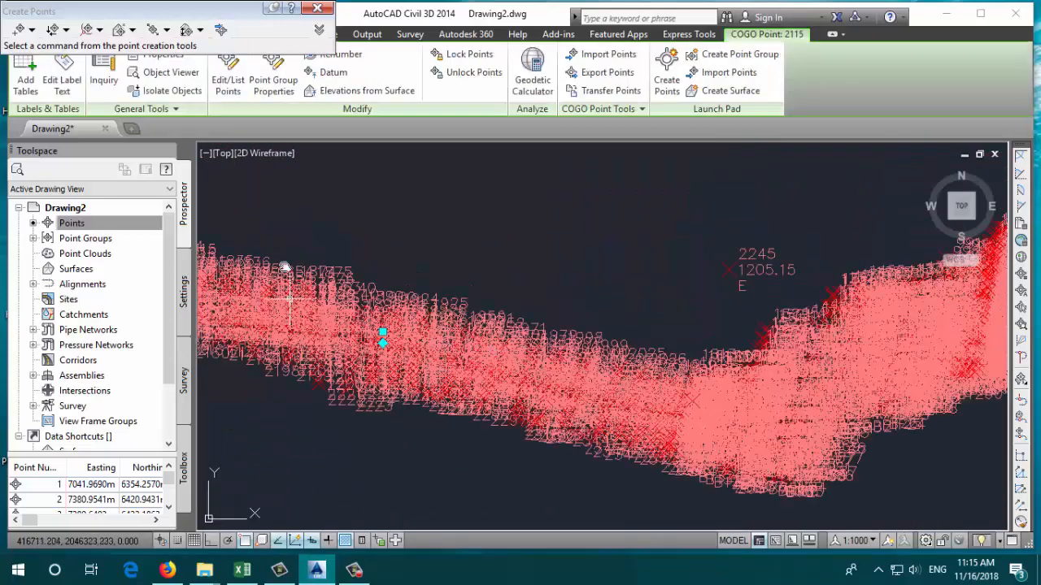
click(316, 9)
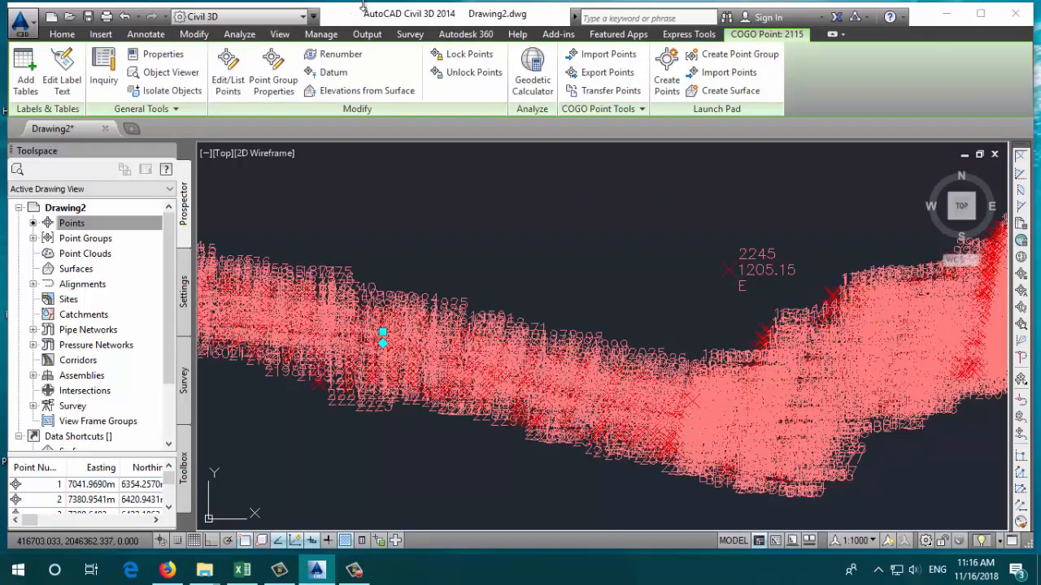
Step: Set the Basic point style's marker size to 0.2 mm for the point group "all"
click(274, 91)
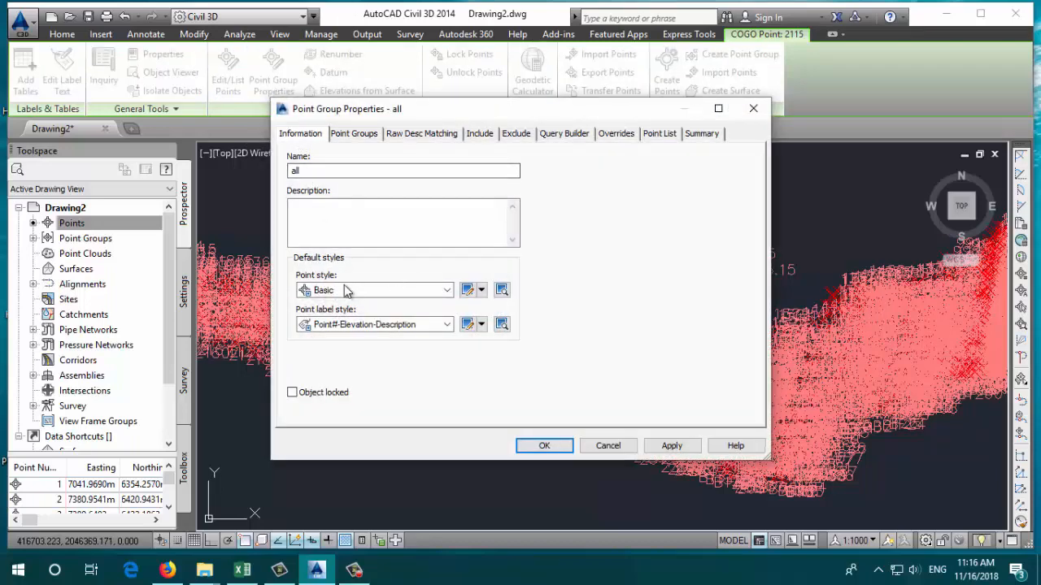
click(440, 290)
click(439, 290)
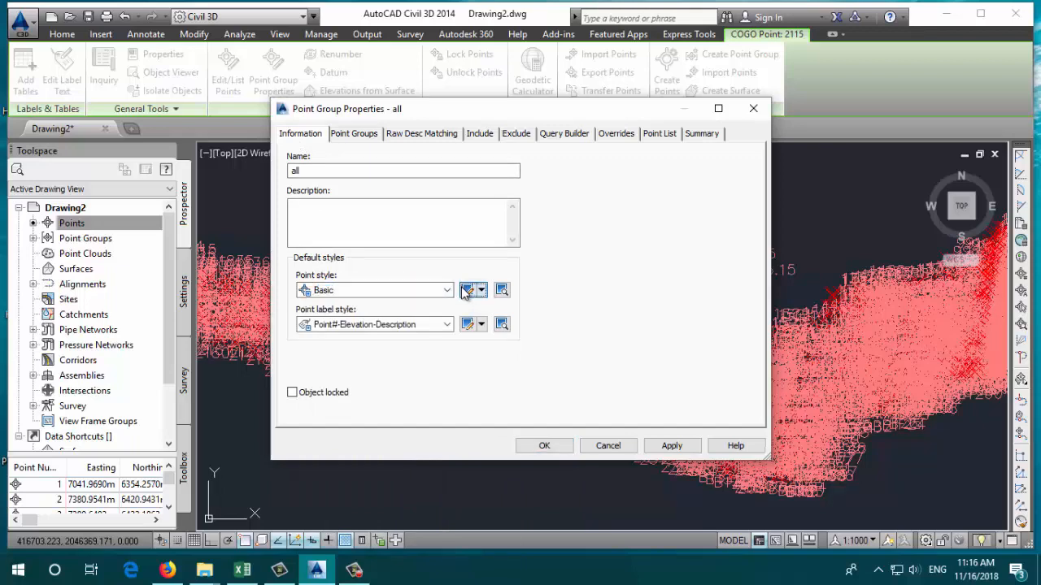
click(466, 291)
double_click(699, 182)
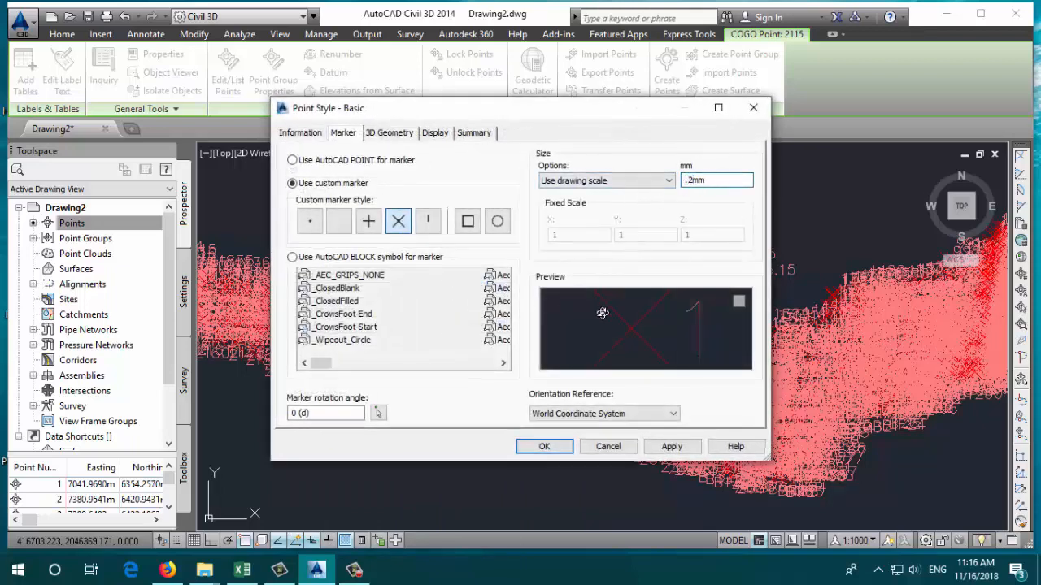
text(.2)
click(544, 447)
click(541, 446)
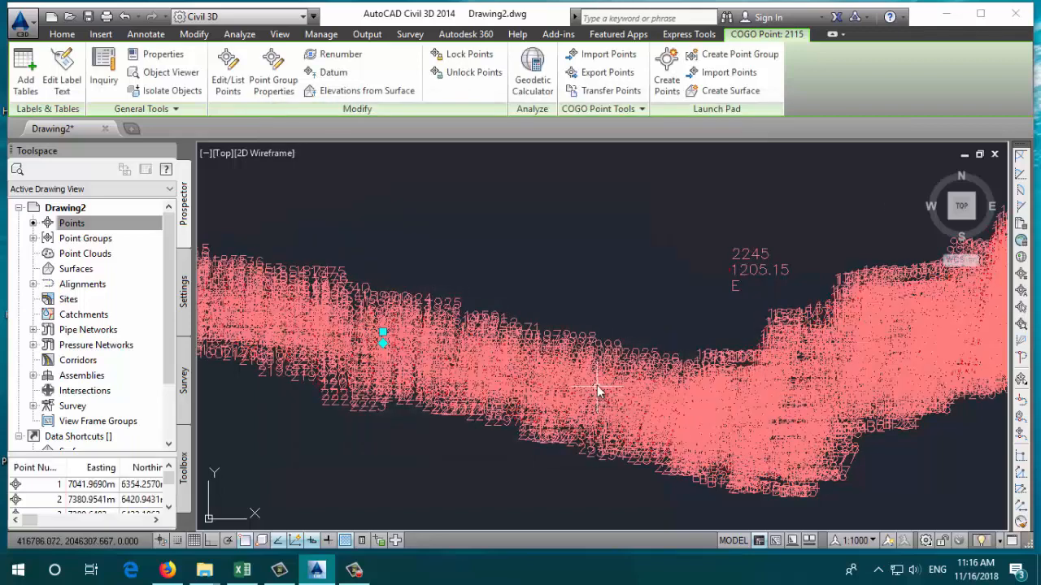
Step: Examine the resized marker of isolated point 2245 beside its label
scroll(721, 298, up, 5)
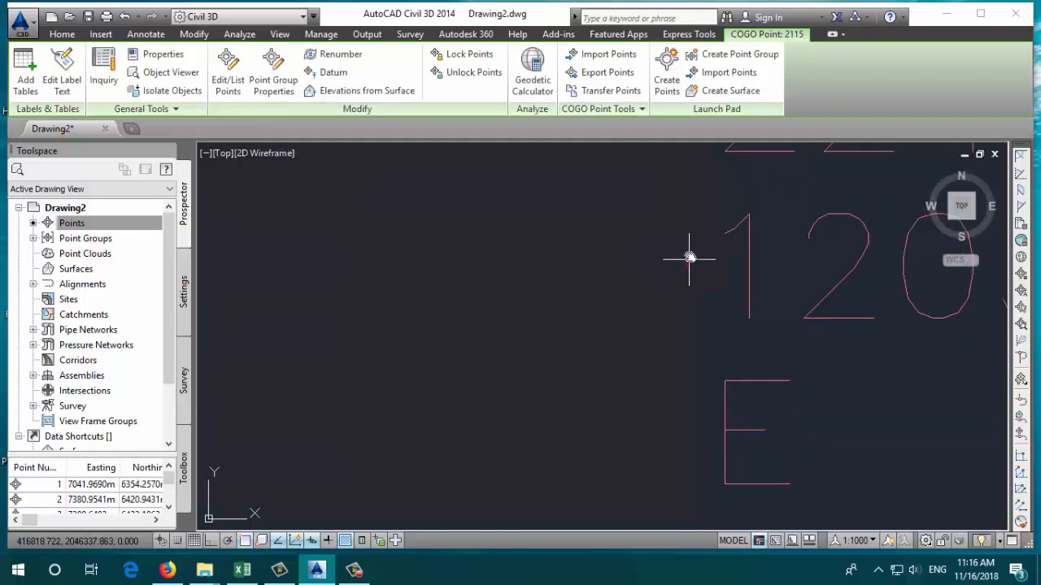
scroll(691, 276, down, 4)
middle_drag(696, 286, 529, 249)
scroll(529, 249, up, 4)
scroll(529, 250, up, 2)
scroll(546, 239, down, 2)
key(Escape)
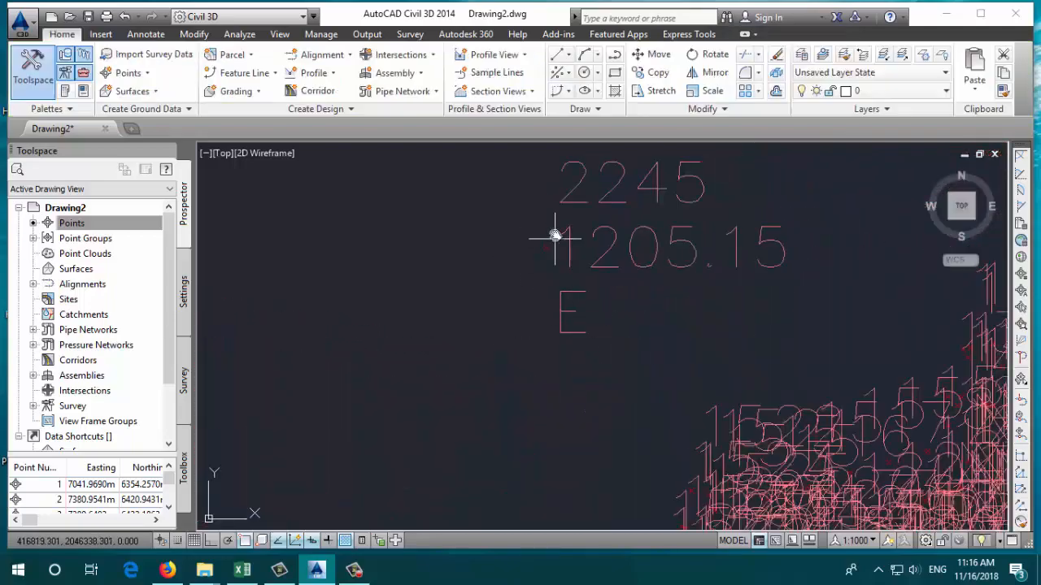
click(556, 218)
click(507, 300)
scroll(566, 246, down, 7)
scroll(566, 239, up, 5)
key(Escape)
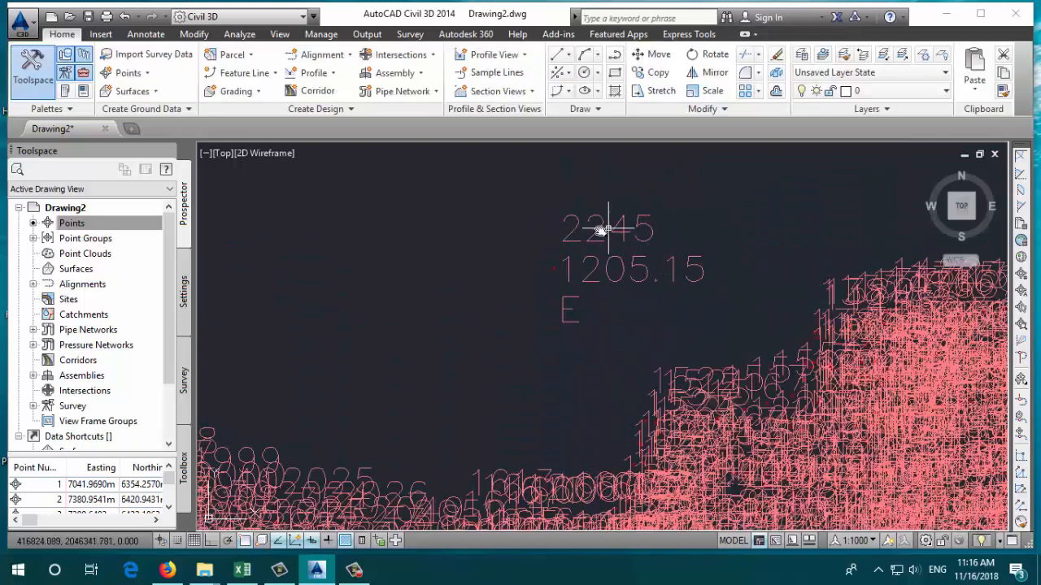
Step: Examine the point number, elevation and description lines in the label of point 2245
click(592, 269)
key(Escape)
scroll(610, 211, up, 2)
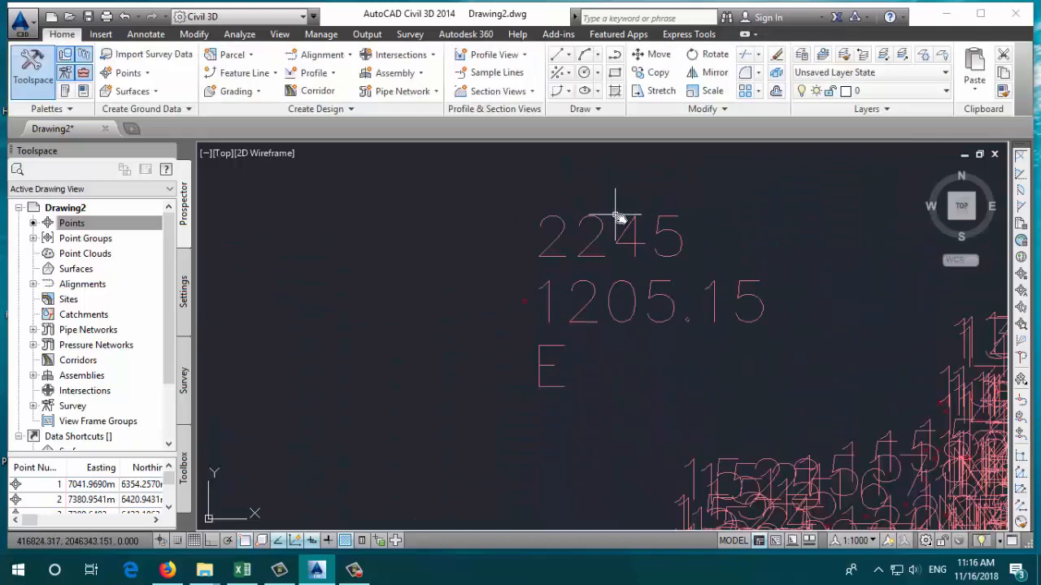
click(740, 224)
click(566, 245)
key(Escape)
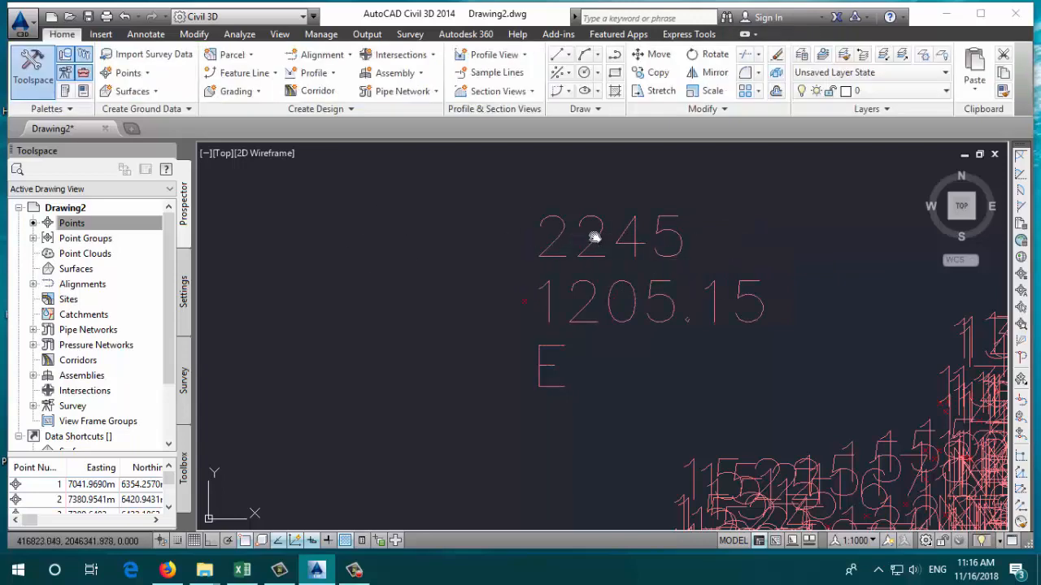
click(549, 245)
key(Escape)
click(792, 289)
click(709, 315)
key(Escape)
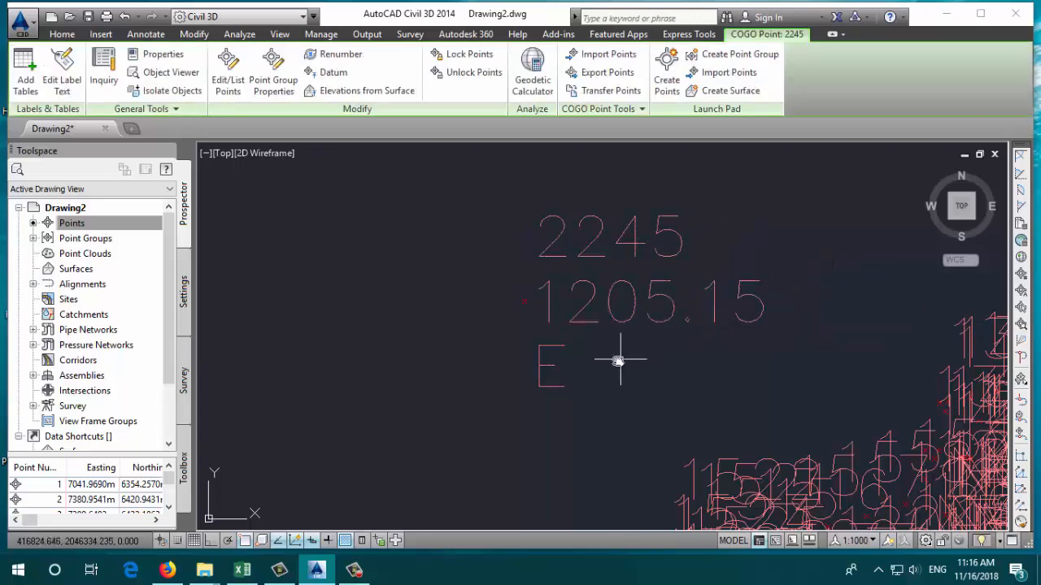
click(541, 388)
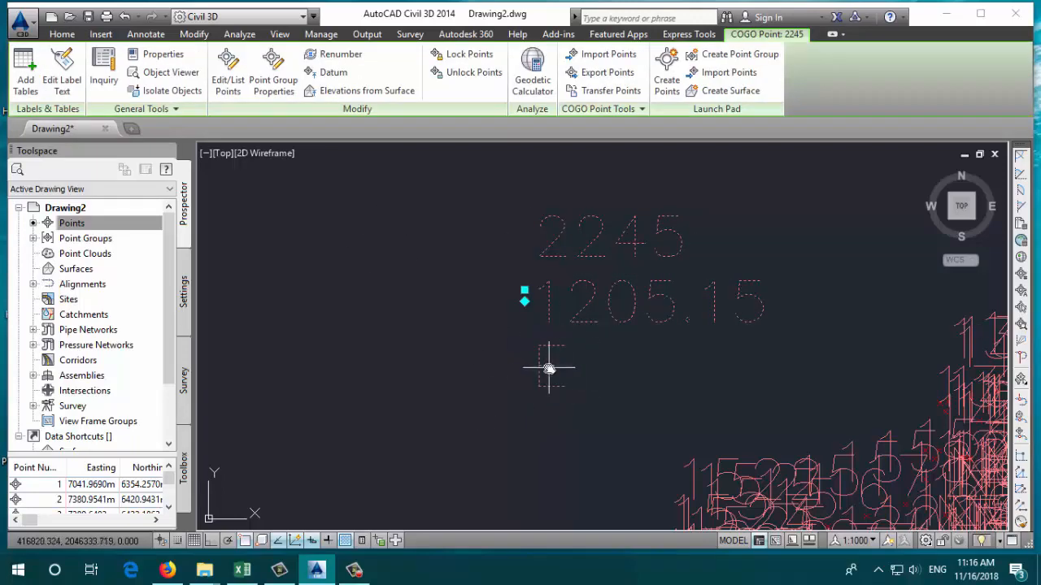
key(Escape)
Step: Draw separate rectangles around the description, elevation and point number lines of point 2245's label
text(rec)
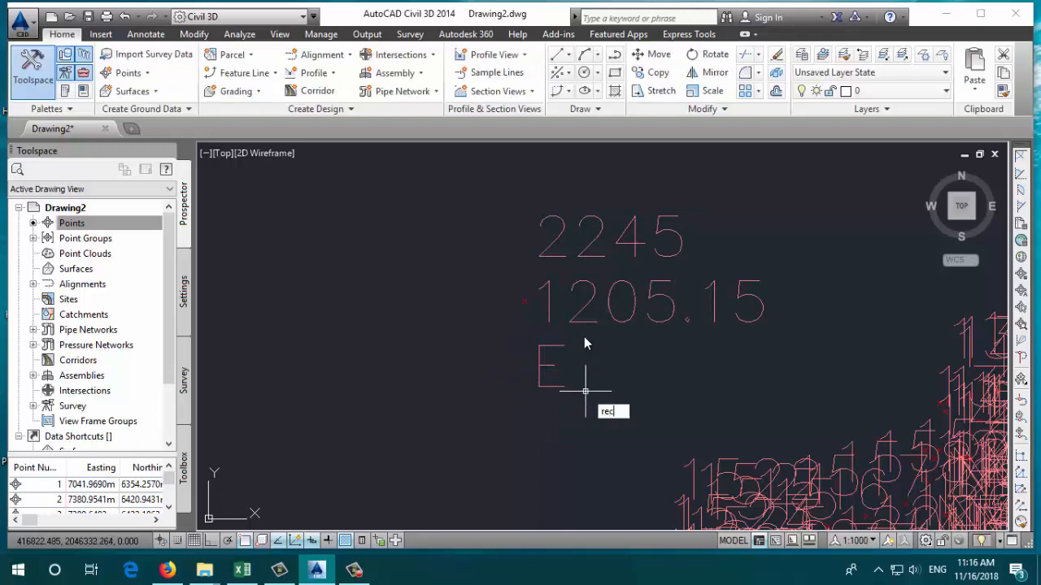
key(Return)
click(585, 336)
click(522, 402)
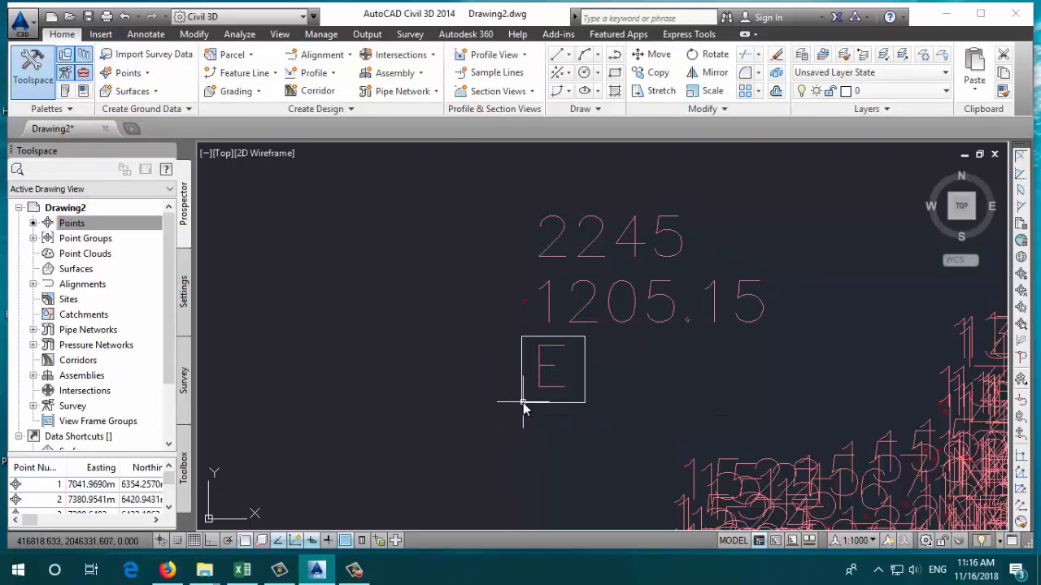
key(Return)
click(793, 277)
click(470, 333)
key(Return)
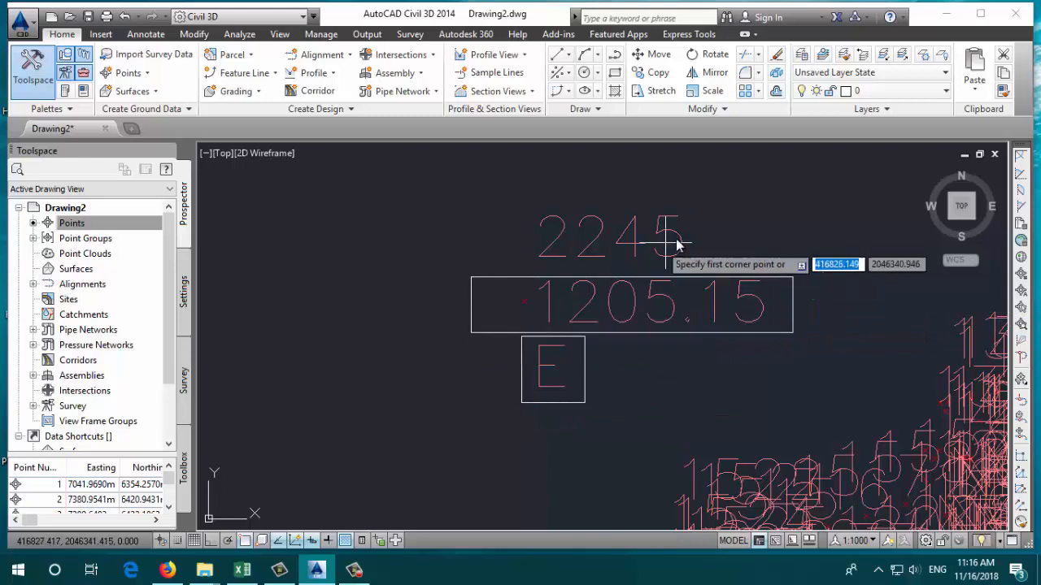
click(715, 202)
click(527, 277)
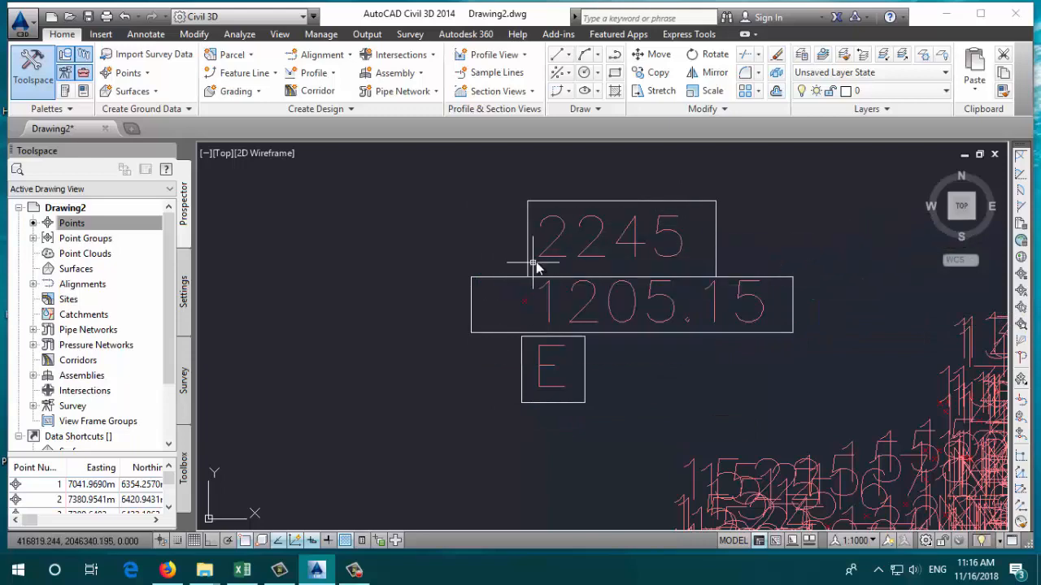
Step: Compare the letters p, E and d with the boxed point number, elevation and description lines of the label
scroll(467, 333, down, 2)
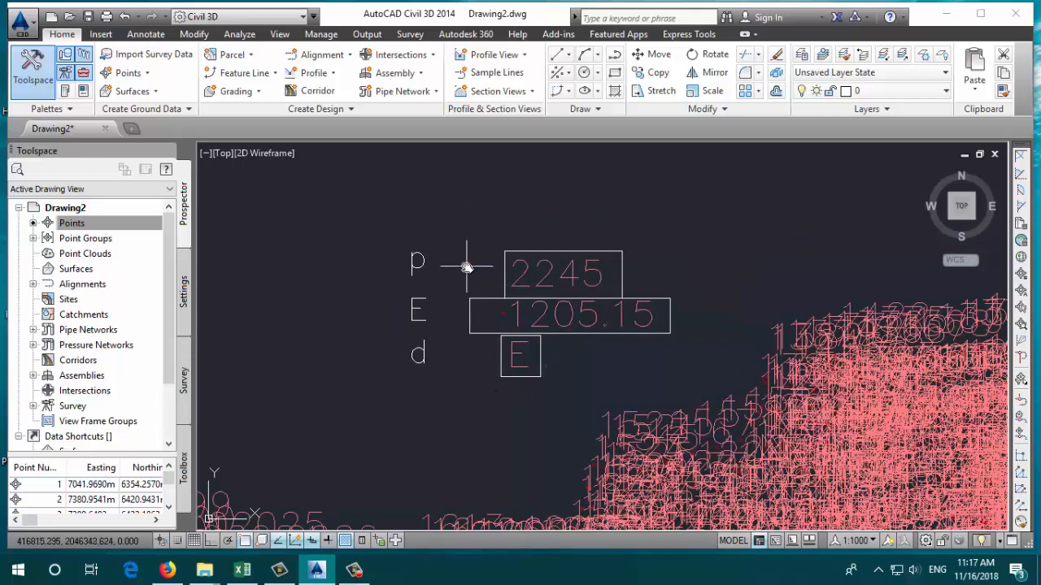
middle_drag(676, 253, 640, 255)
click(382, 262)
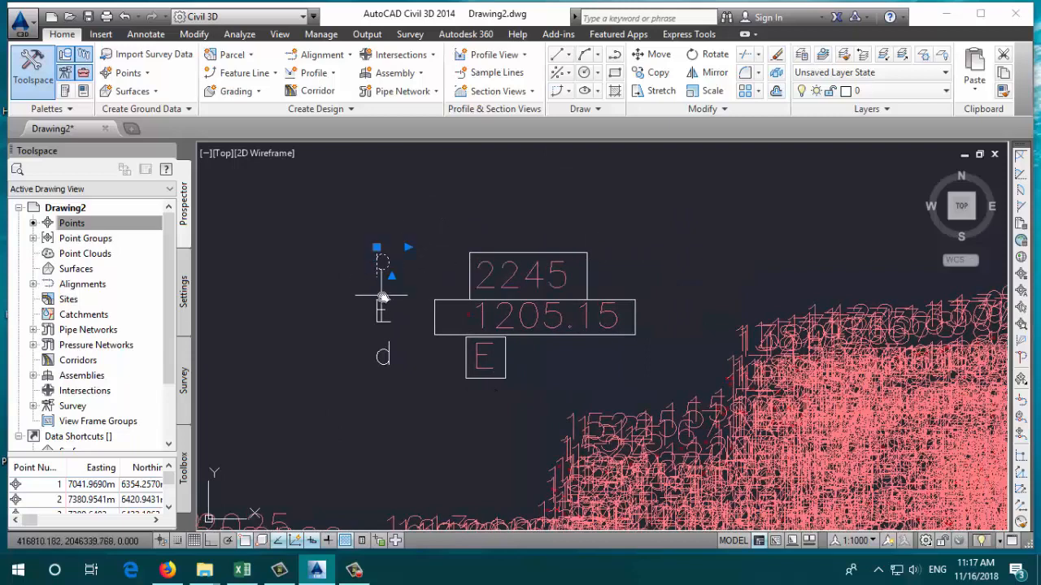
key(Escape)
click(410, 293)
click(312, 321)
key(Escape)
click(399, 360)
key(Escape)
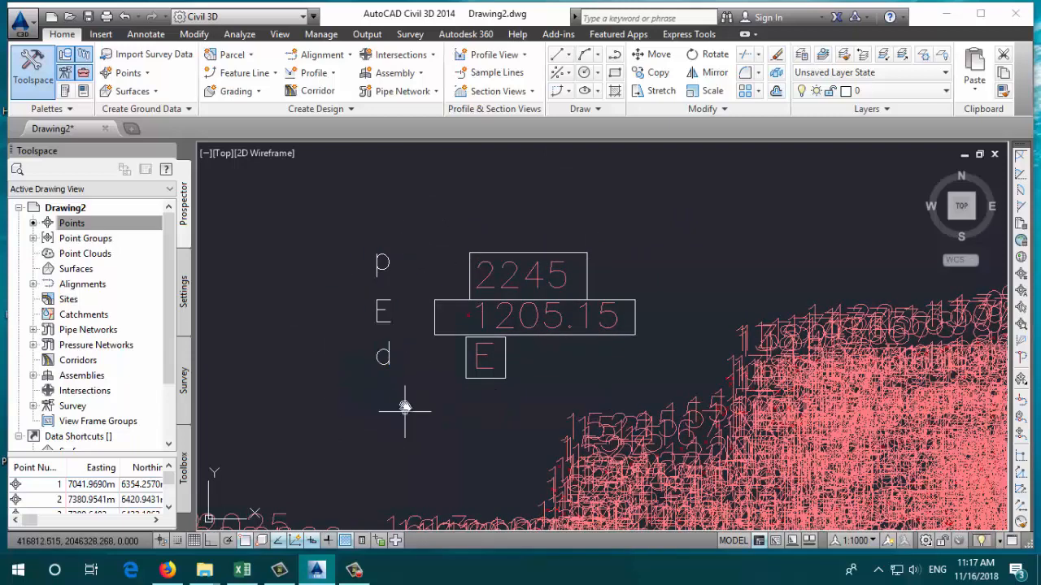
Step: Change the point label style of group "all" to Elevation Only
click(514, 267)
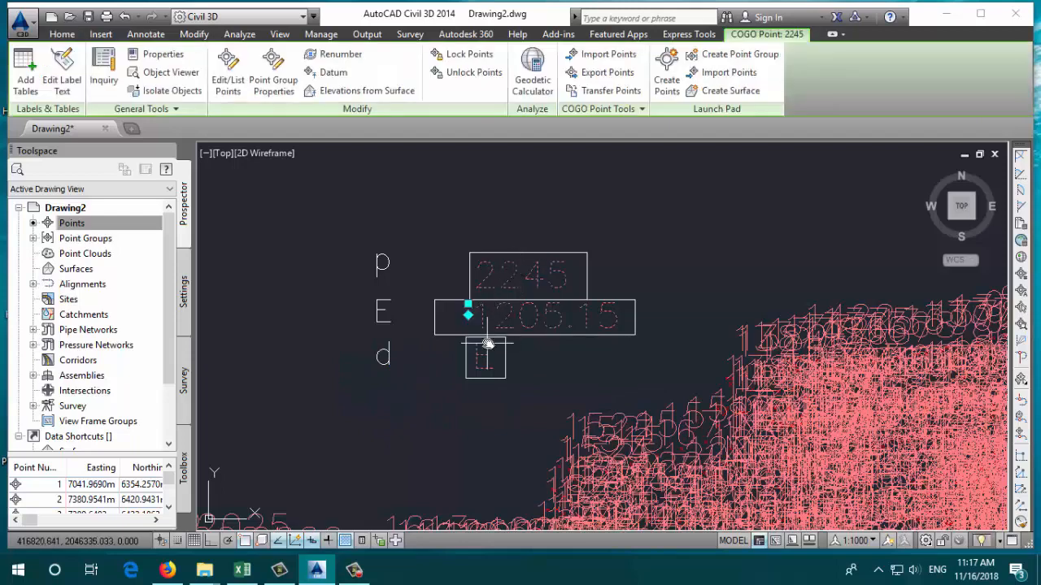
click(278, 71)
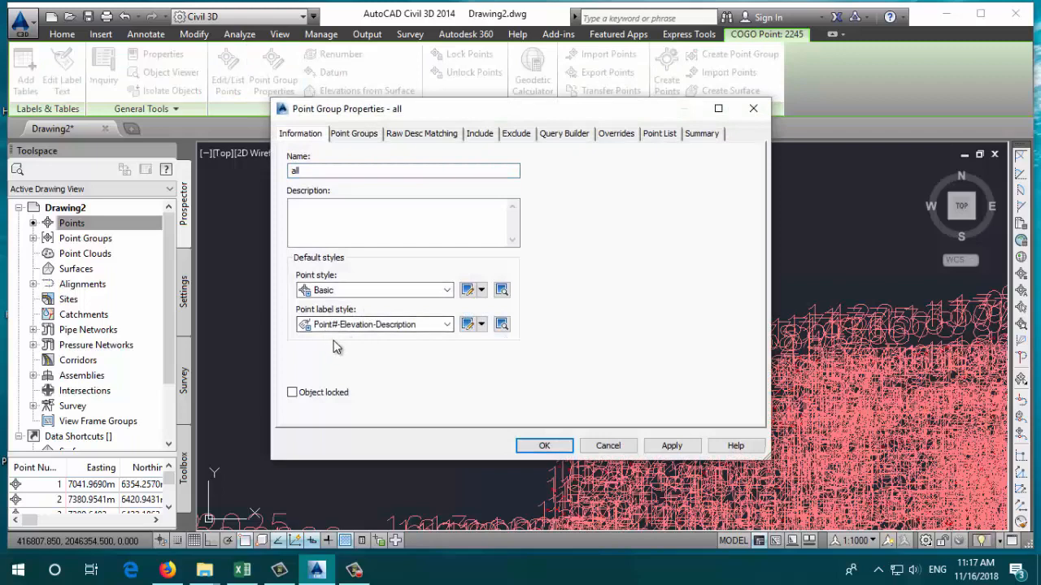
click(393, 329)
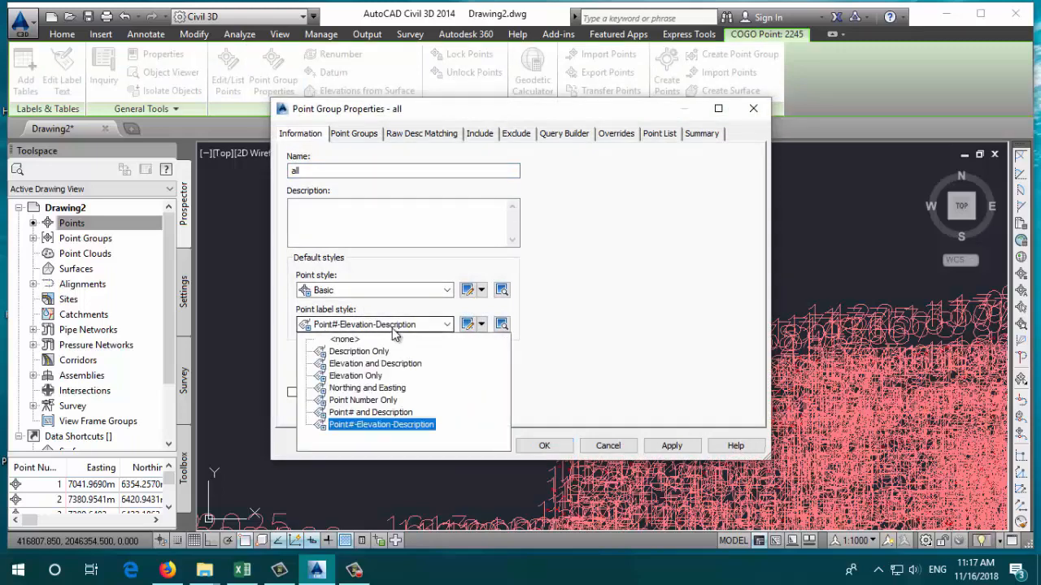
click(357, 378)
click(542, 447)
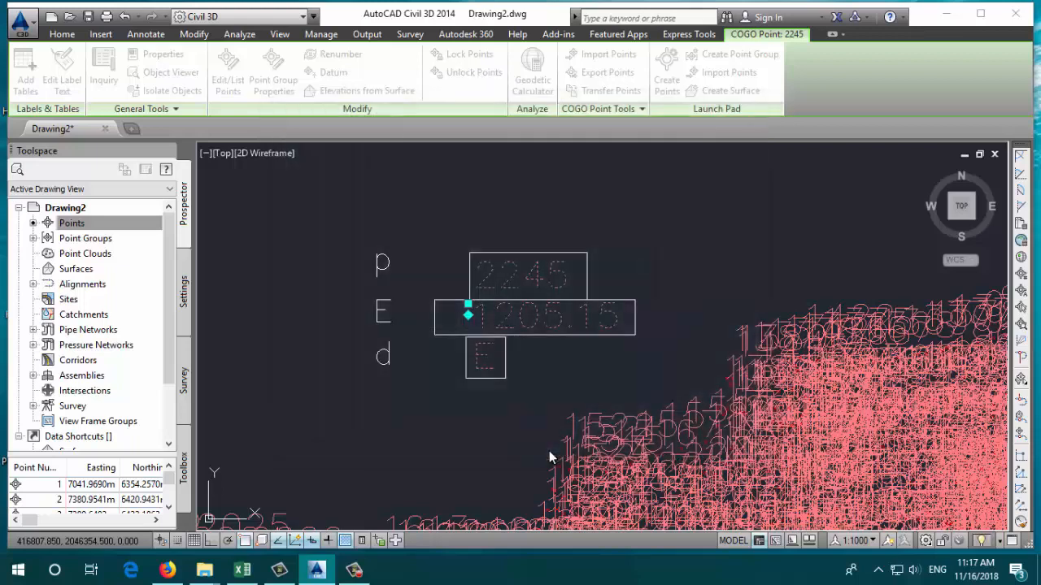
Step: Delete the letters p and d together with the empty point number and description rectangles
click(448, 219)
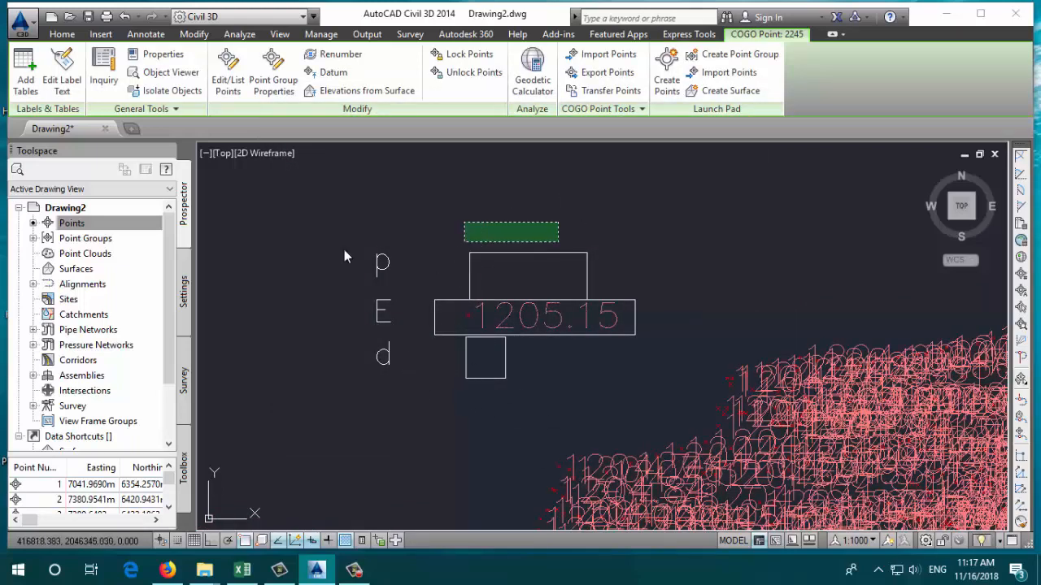
click(358, 268)
key(Delete)
click(518, 364)
click(362, 371)
key(Delete)
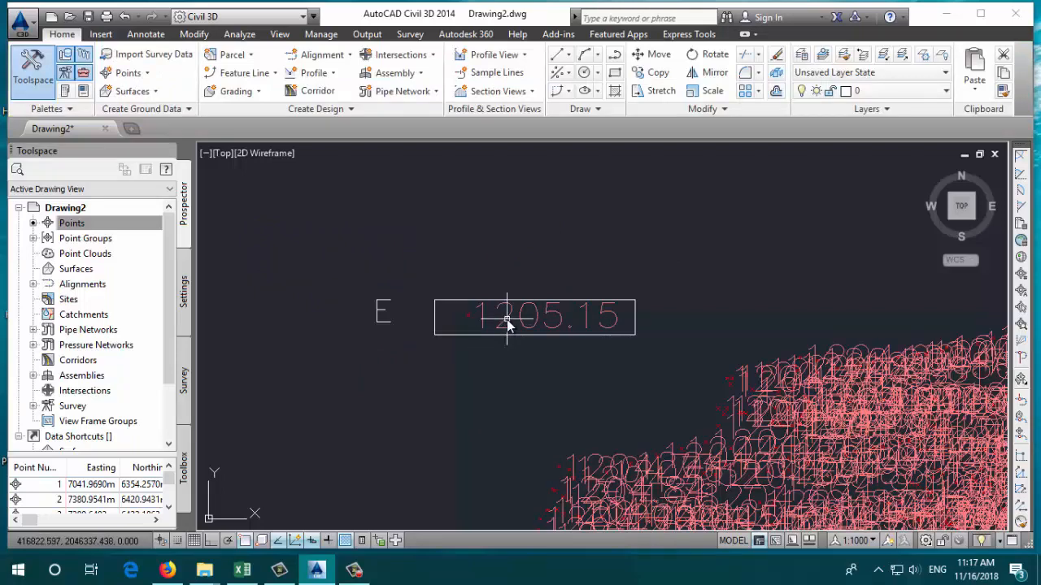
Step: Examine the elevation labels on point 2245 and along the whole point strip
scroll(506, 324, down, 2)
click(466, 317)
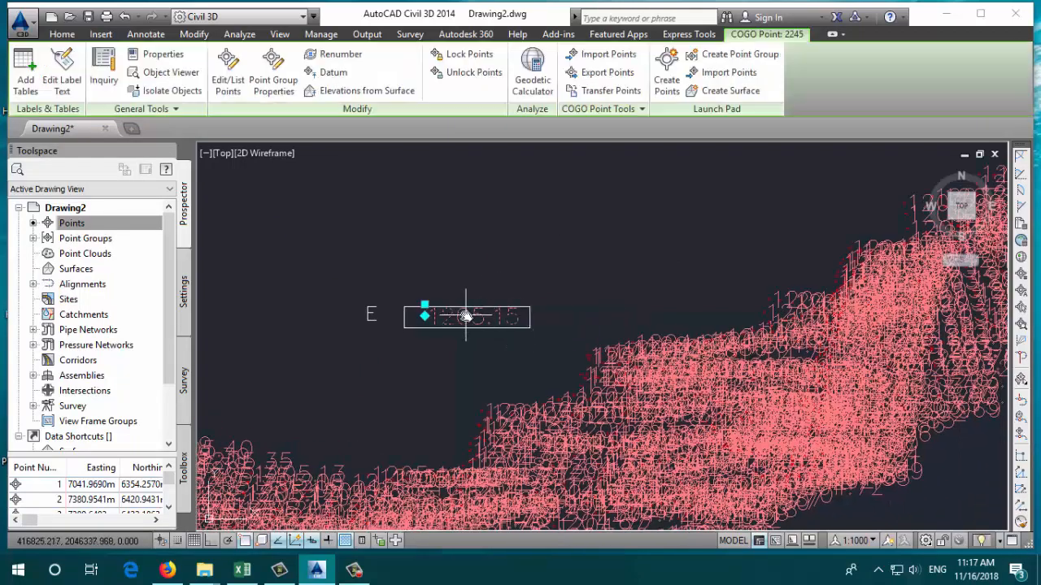
scroll(727, 398, down, 2)
mouse_move(727, 397)
middle_down()
mouse_move(671, 370)
mouse_move(779, 268)
mouse_move(687, 314)
middle_up()
mouse_move(853, 275)
middle_down()
mouse_move(718, 302)
mouse_move(878, 293)
middle_up()
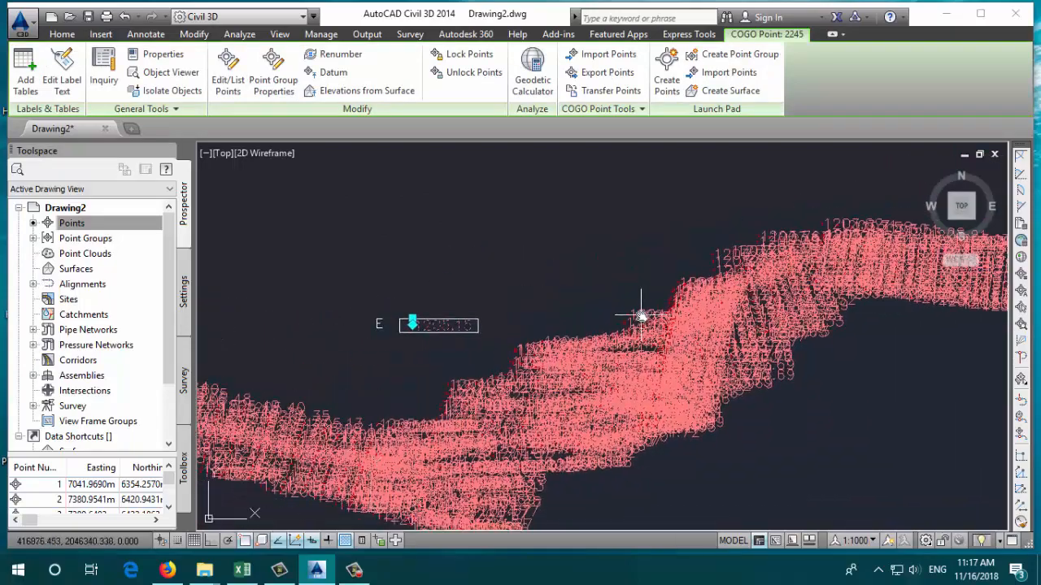
scroll(608, 420, down, 4)
middle_drag(606, 423, 540, 392)
middle_drag(788, 358, 668, 429)
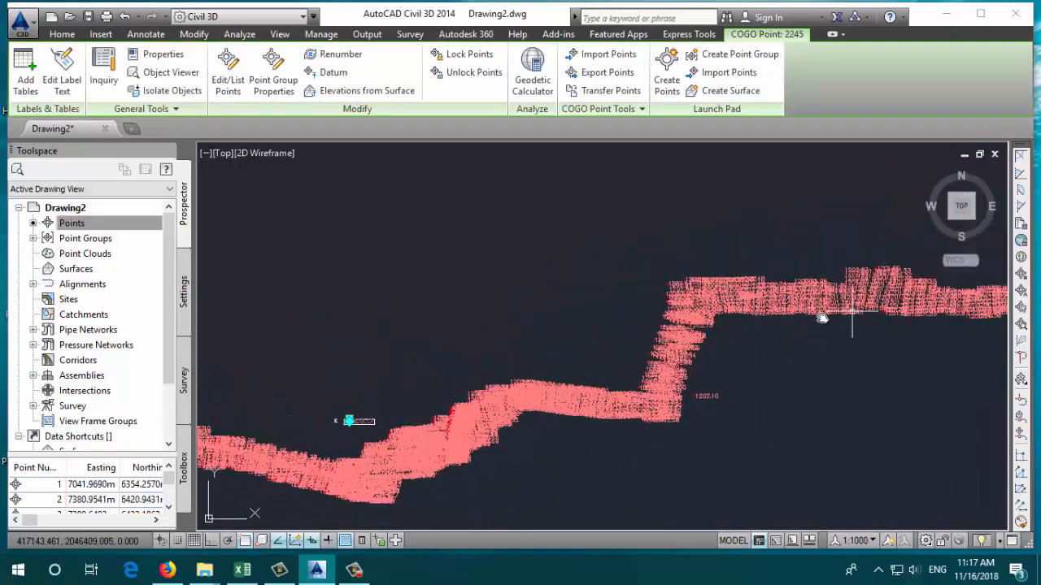
middle_drag(683, 326, 582, 356)
scroll(525, 386, down, 4)
middle_drag(524, 386, 627, 325)
Step: Reduce the text height of the Elevation Only label style used by point group "all"
key(Escape)
scroll(536, 354, up, 4)
click(611, 353)
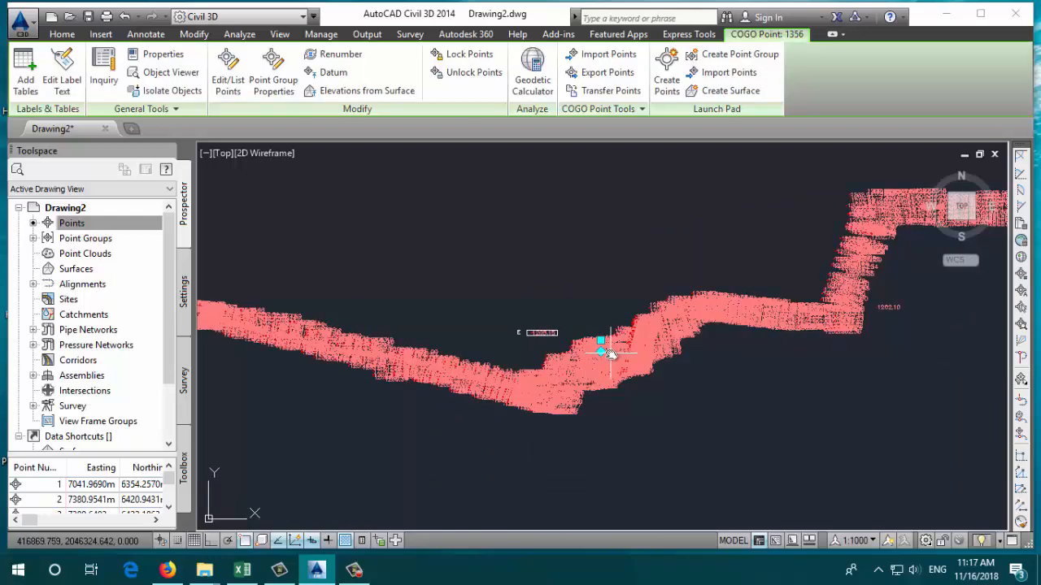
click(273, 80)
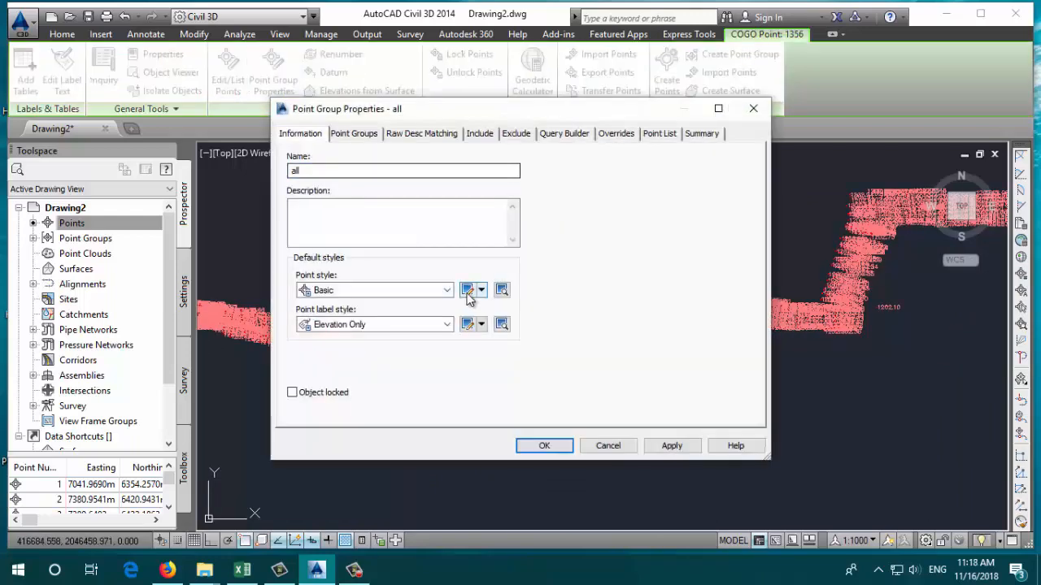
click(468, 325)
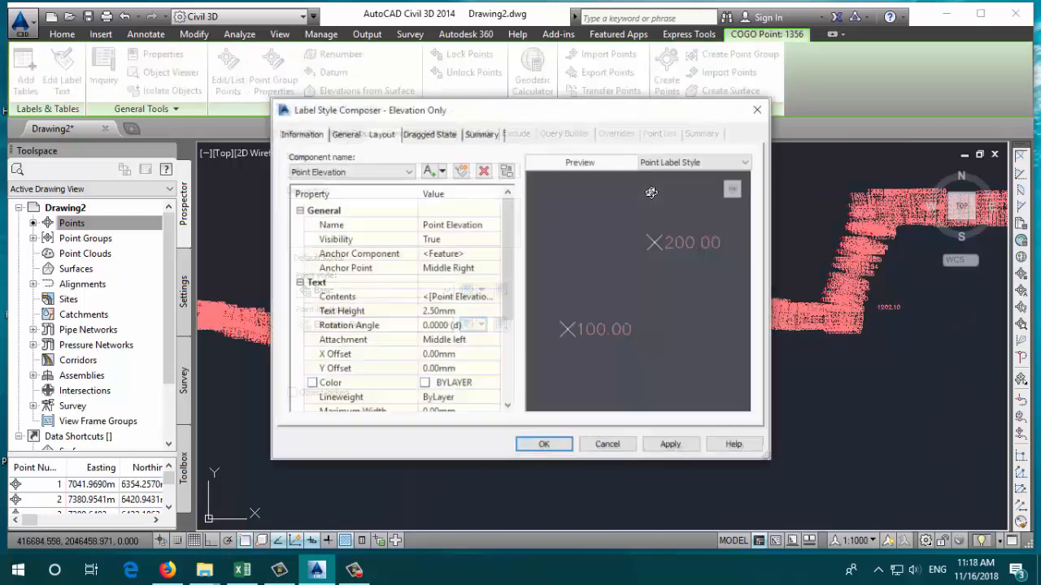
click(443, 313)
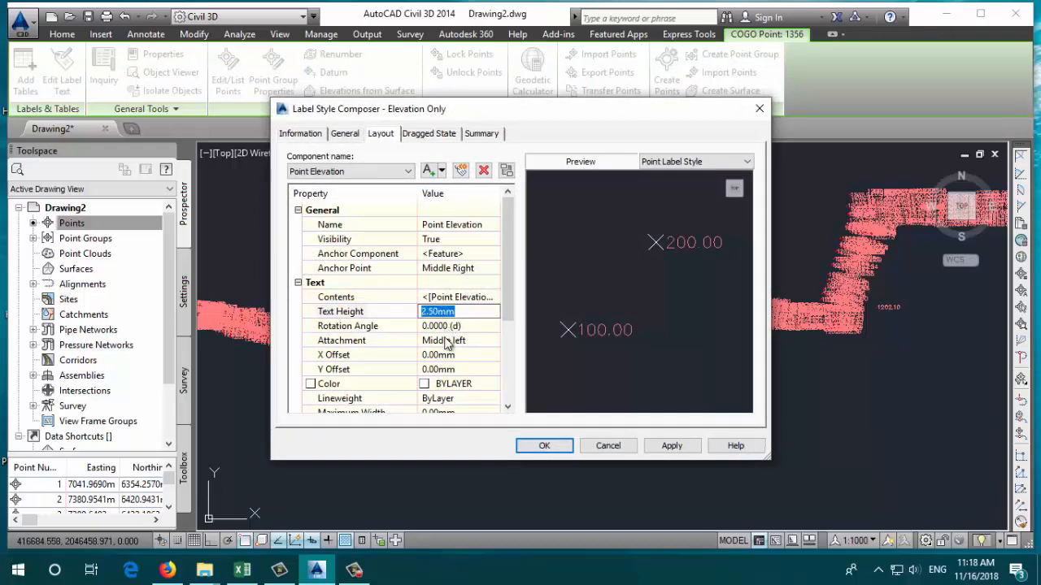
click(547, 452)
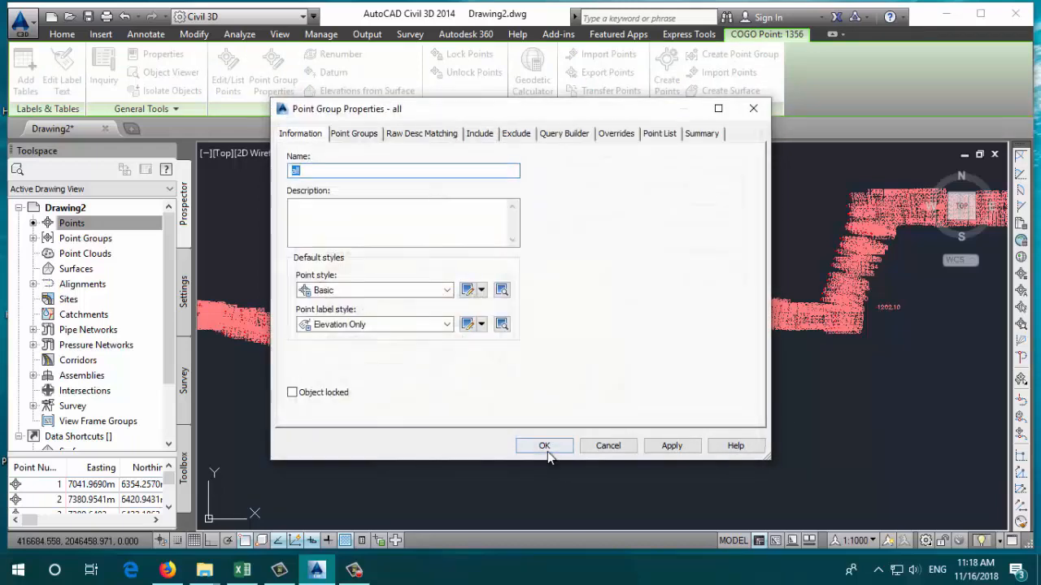
click(544, 446)
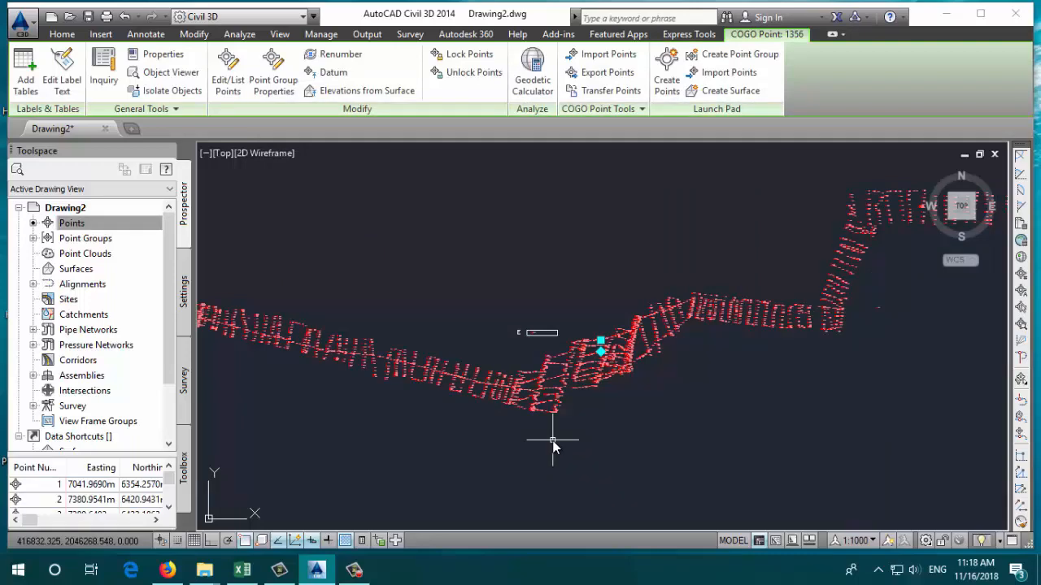
Step: Examine the elevation labels and markers around point 843 at close range
key(Escape)
scroll(720, 337, up, 10)
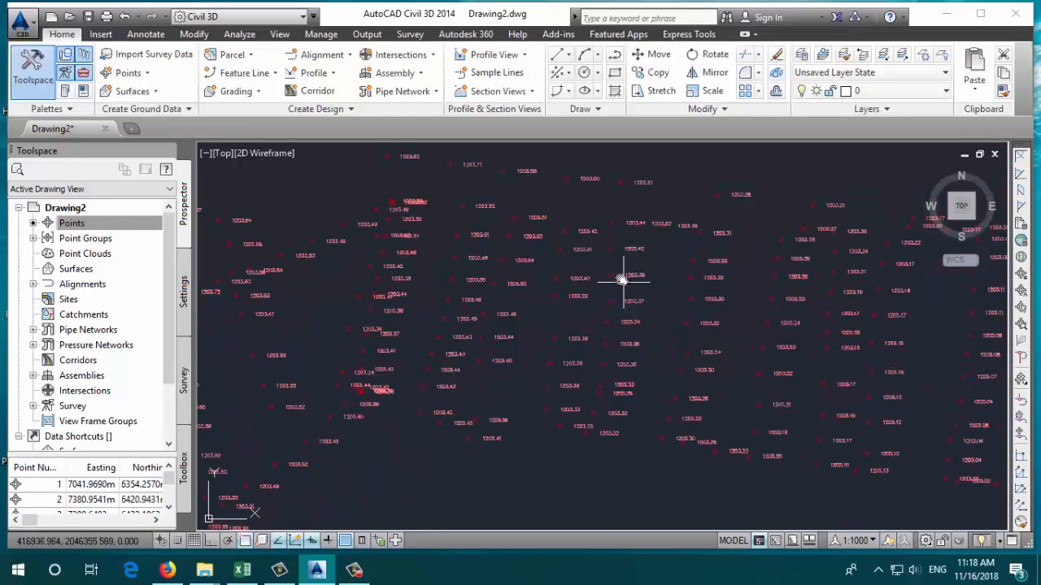
scroll(630, 276, up, 4)
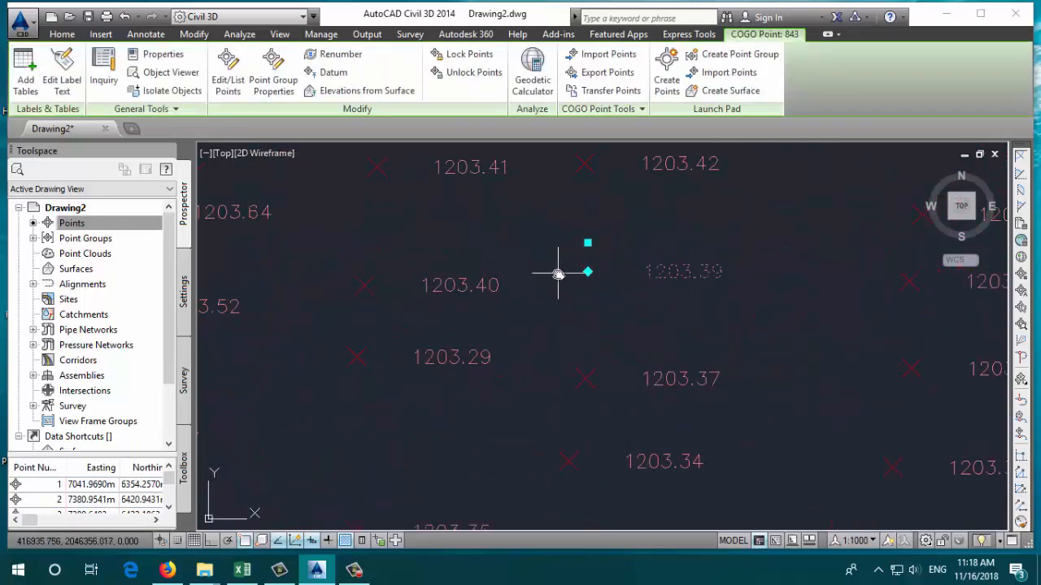
key(Escape)
click(726, 250)
click(641, 306)
key(Escape)
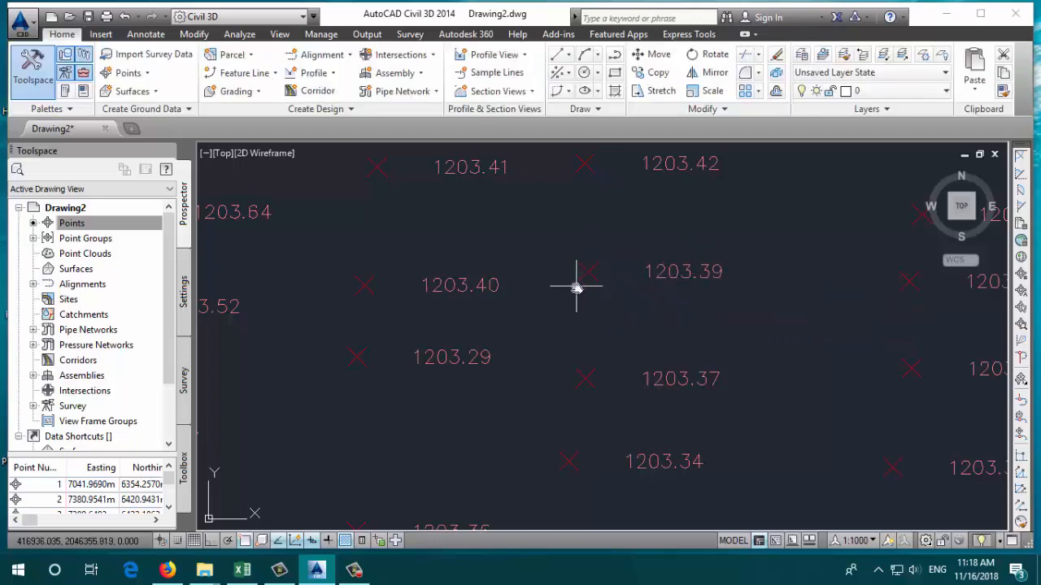
Step: Set the anchor point of the Point Elevation component in the Elevation Only label style to Middle Center
scroll(577, 289, up, 3)
click(572, 279)
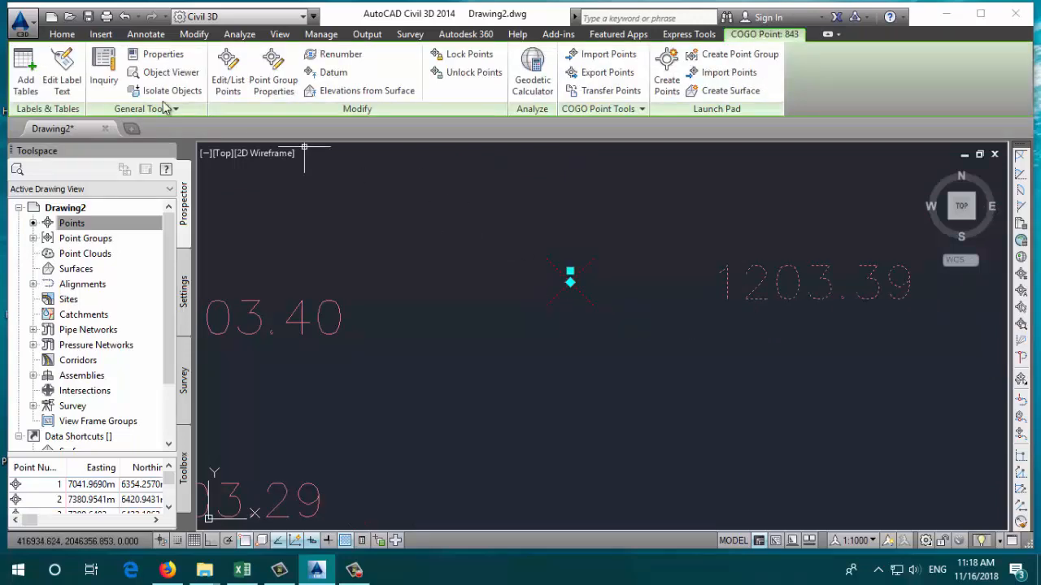
click(273, 73)
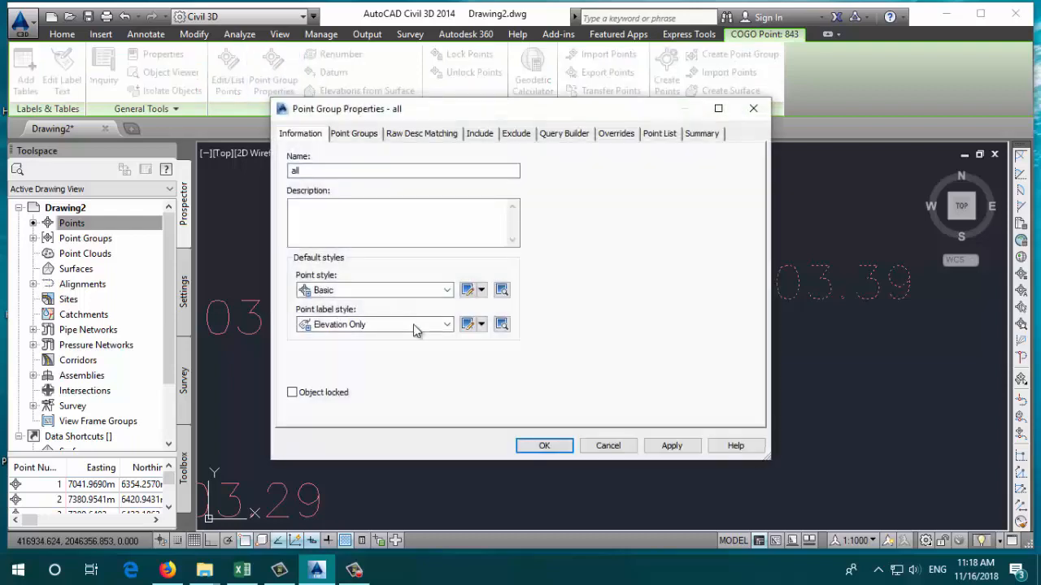
click(469, 323)
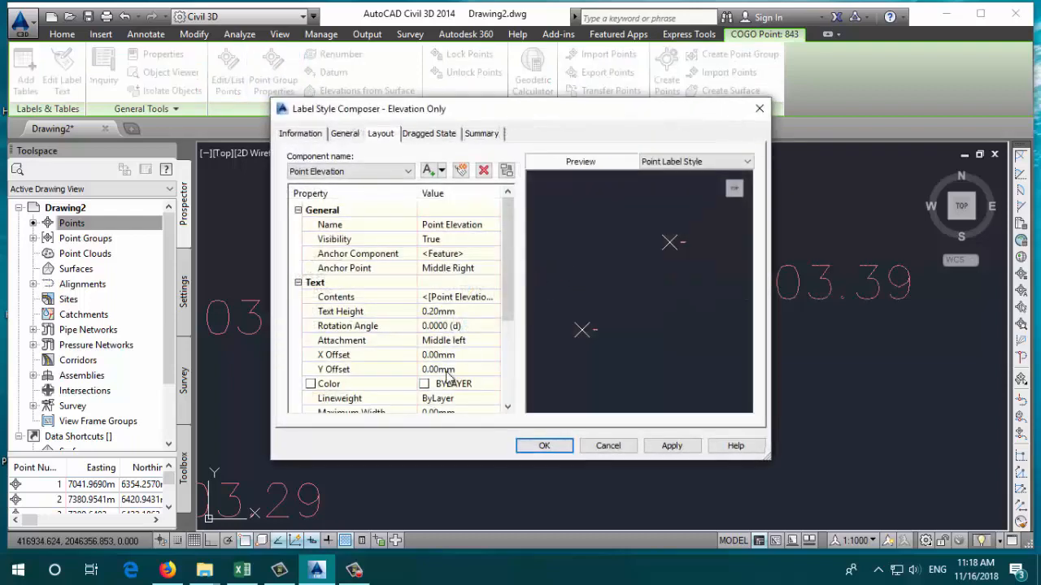
click(441, 340)
click(445, 340)
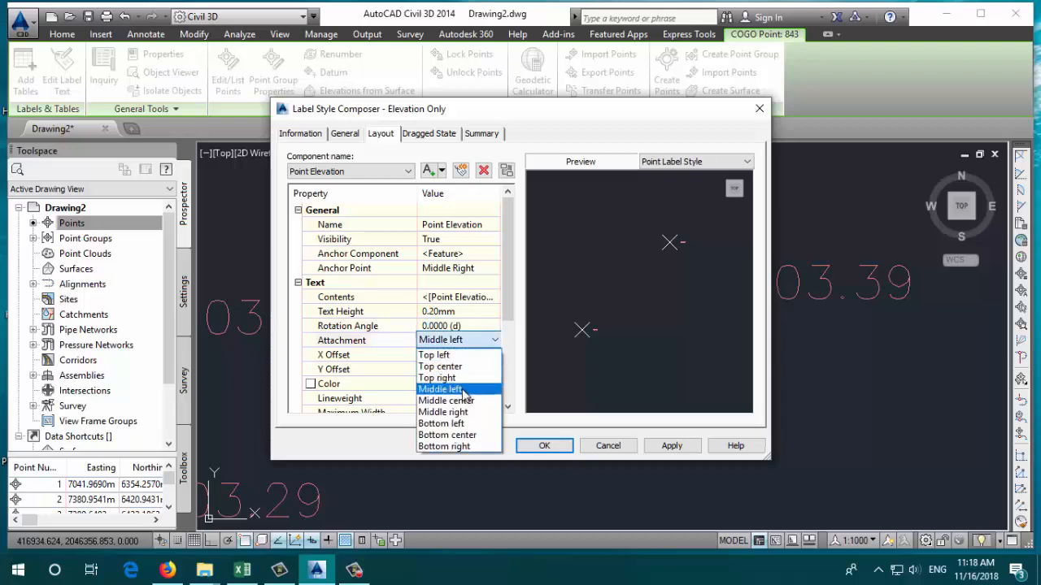
click(431, 267)
click(446, 268)
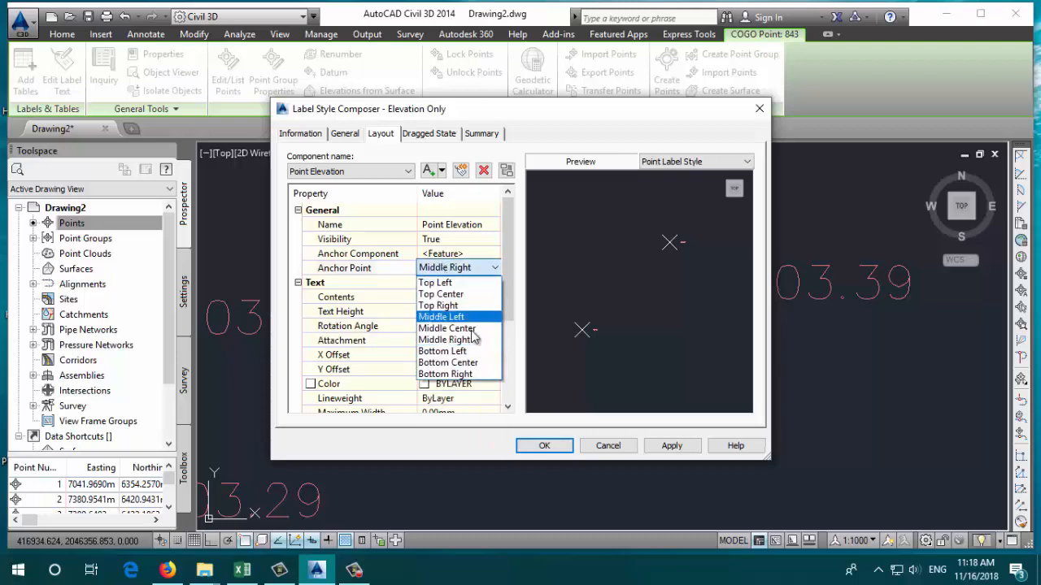
click(448, 329)
click(542, 446)
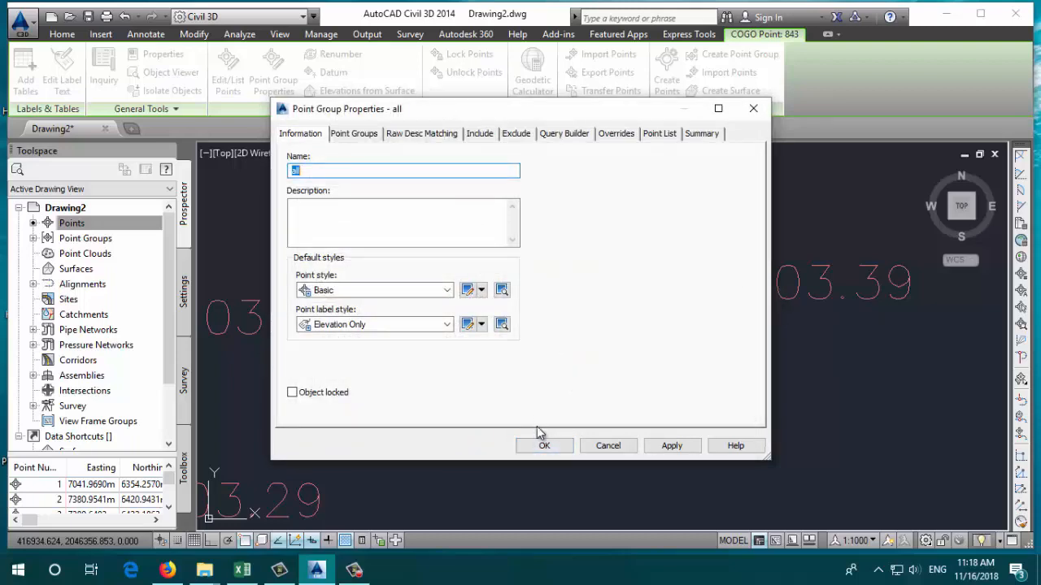
click(543, 439)
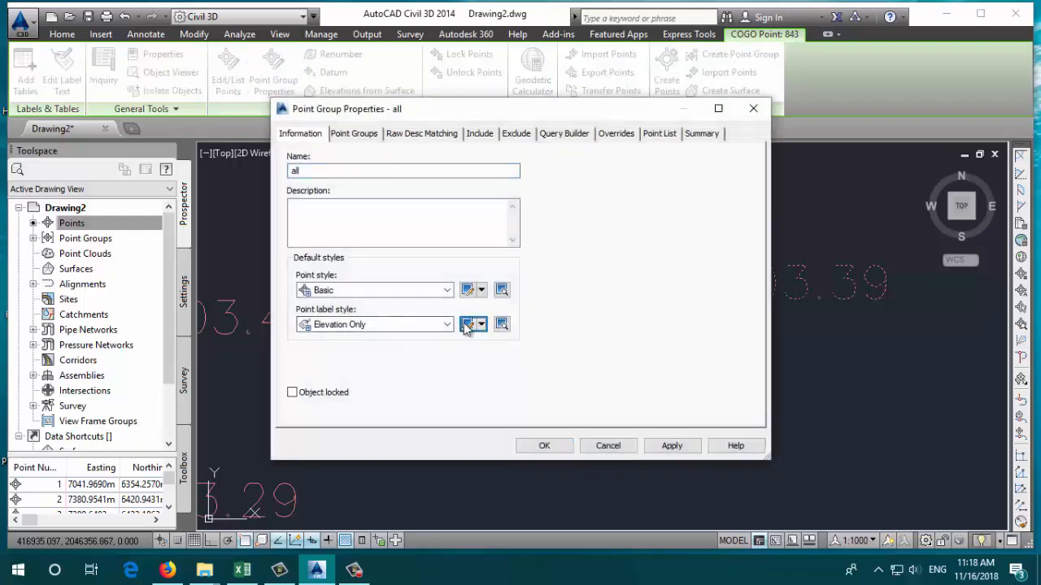
Step: Set the text attachment of the Point Elevation component in the Elevation Only label style to Middle center
click(468, 325)
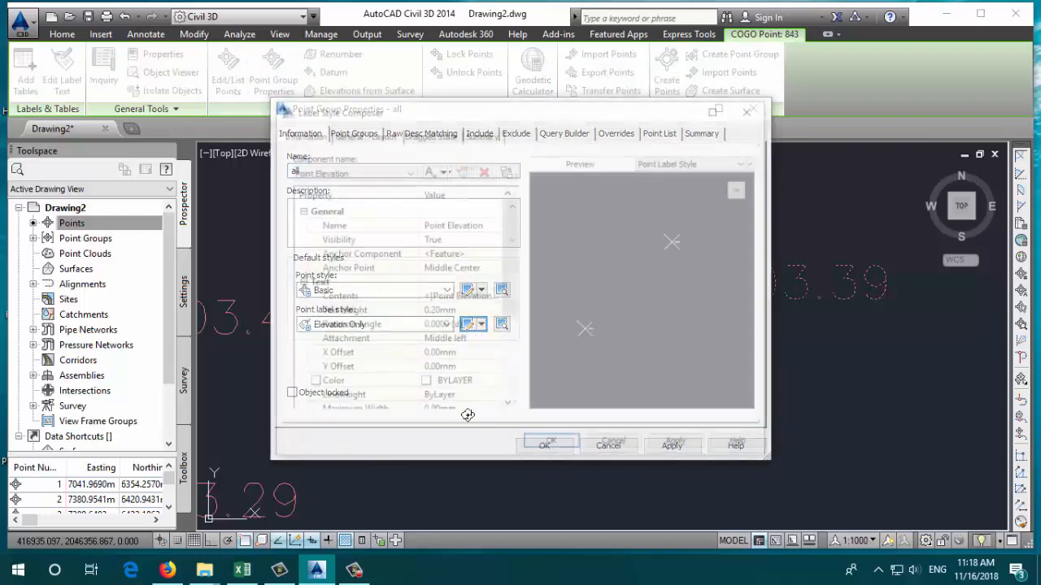
click(455, 340)
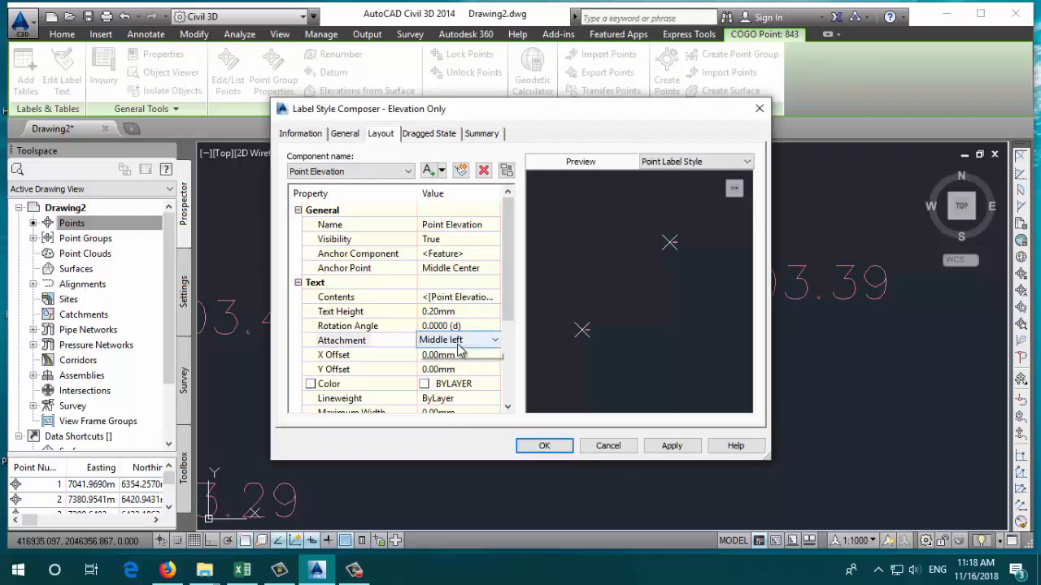
click(494, 340)
click(463, 403)
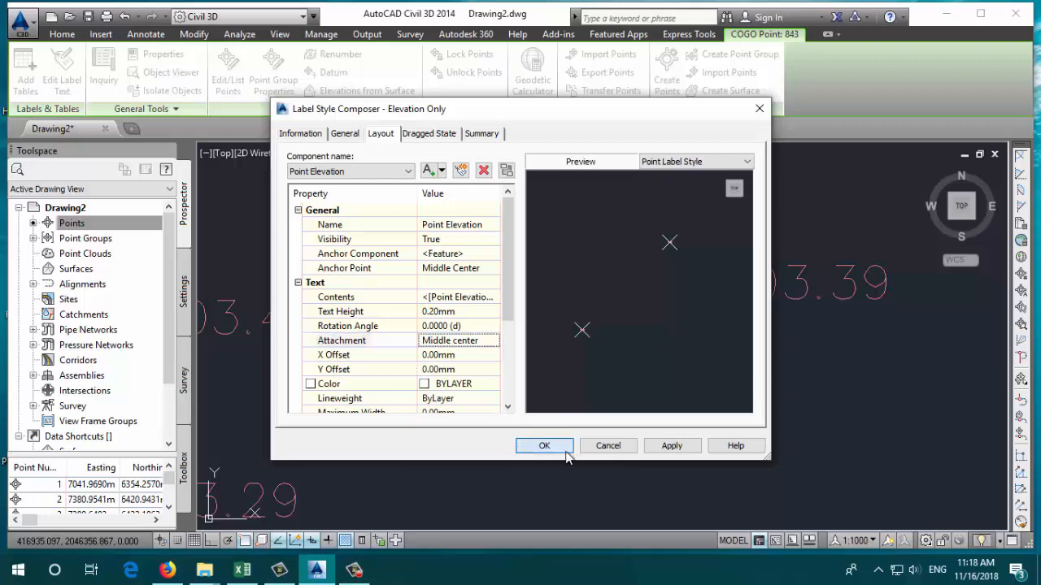
click(561, 450)
click(544, 447)
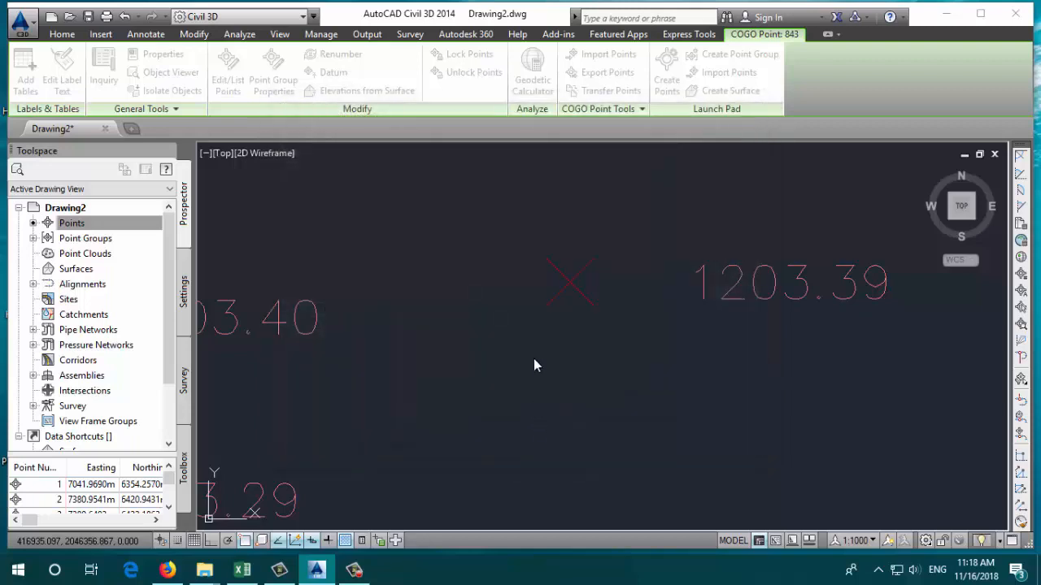
key(Escape)
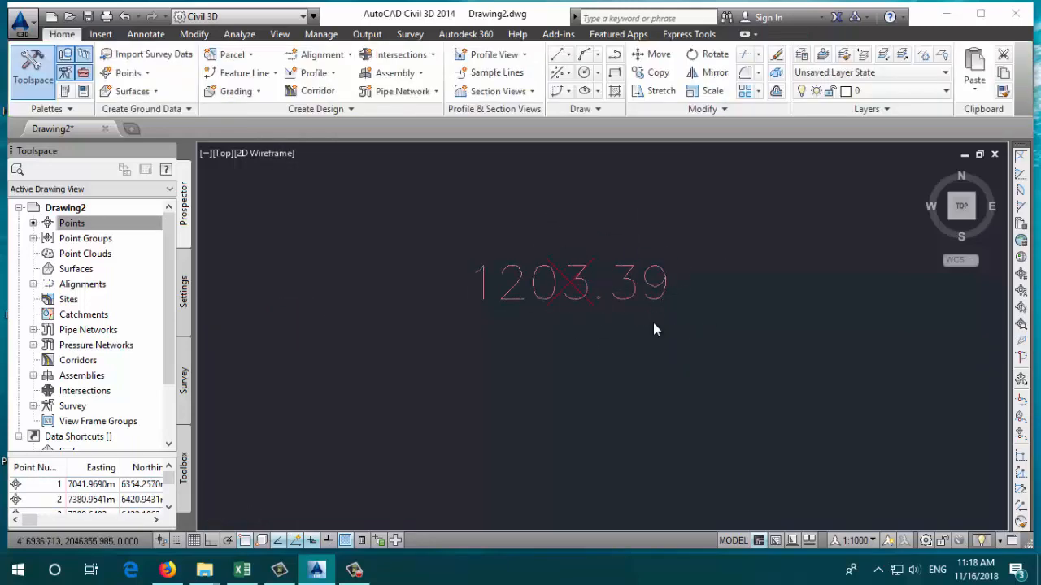
Step: Delete the elevation rectangle and the letter E beside it above the point strip
scroll(577, 321, down, 8)
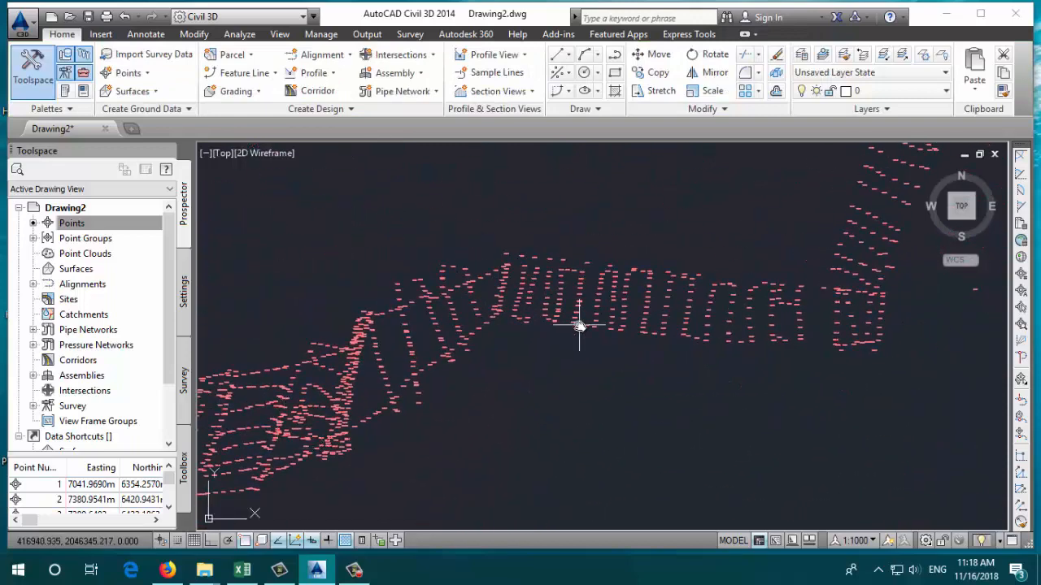
scroll(539, 393, down, 6)
middle_drag(507, 405, 546, 333)
scroll(475, 299, up, 6)
click(501, 315)
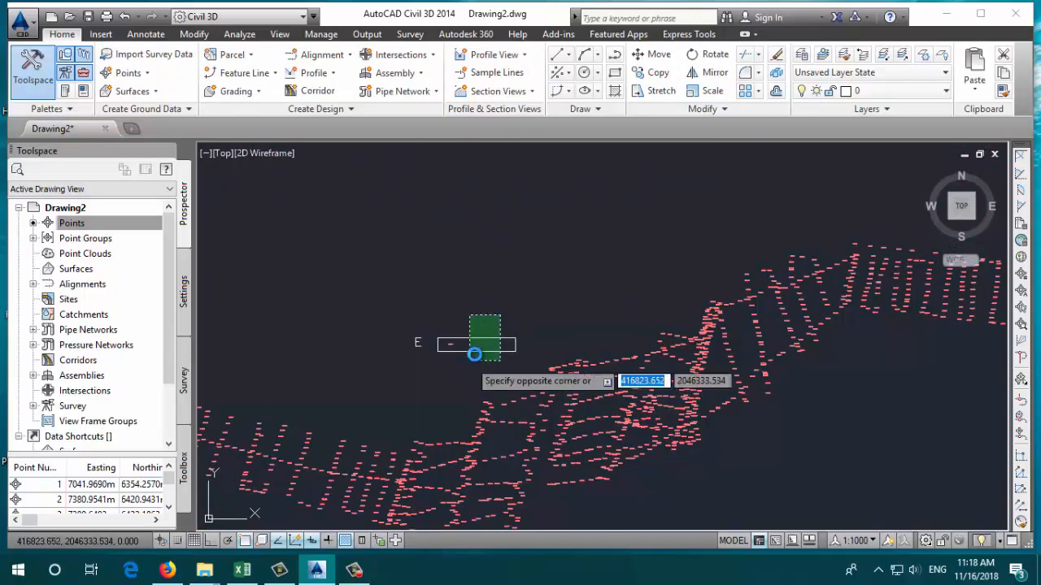
click(470, 361)
scroll(424, 349, up, 6)
key(Delete)
click(420, 282)
click(365, 340)
key(Delete)
scroll(513, 341, down, 9)
middle_drag(715, 356, 550, 287)
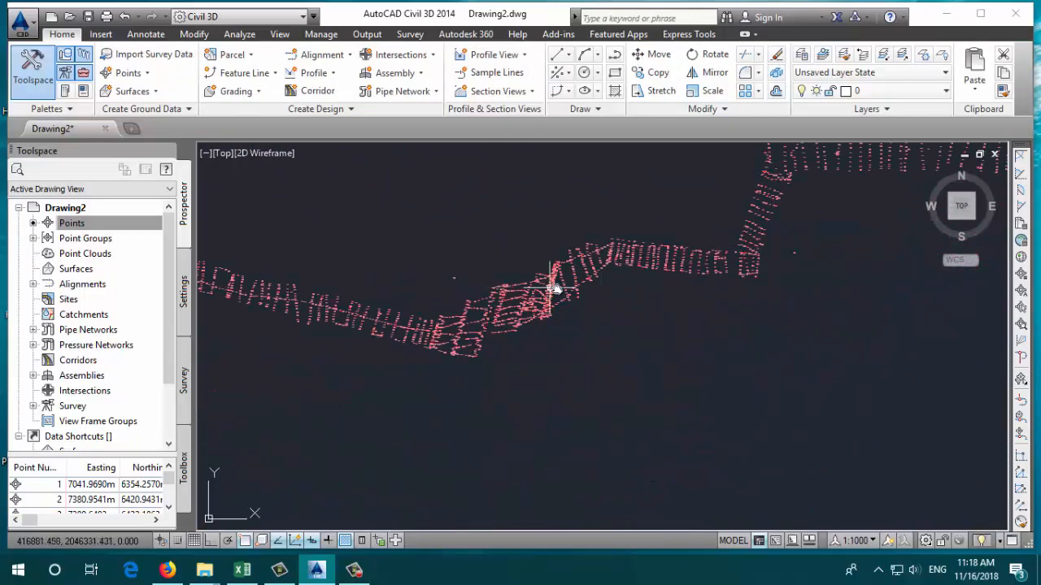
Step: Inspect how the elevation labels sit on individual points, including points 619 and 620 and those labelled 1202.58 and 1202.54
scroll(555, 289, up, 10)
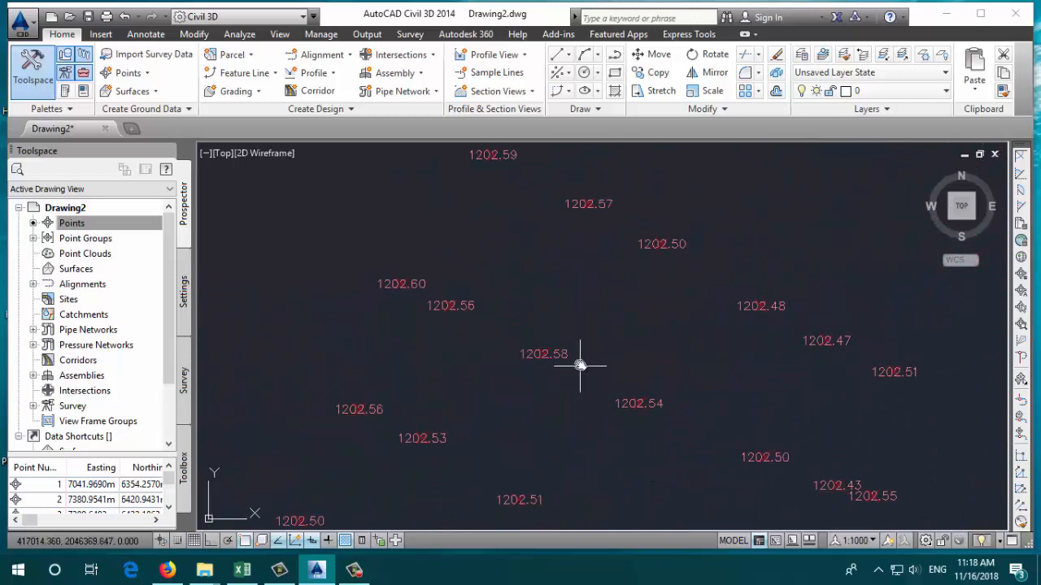
scroll(425, 282, up, 3)
click(377, 316)
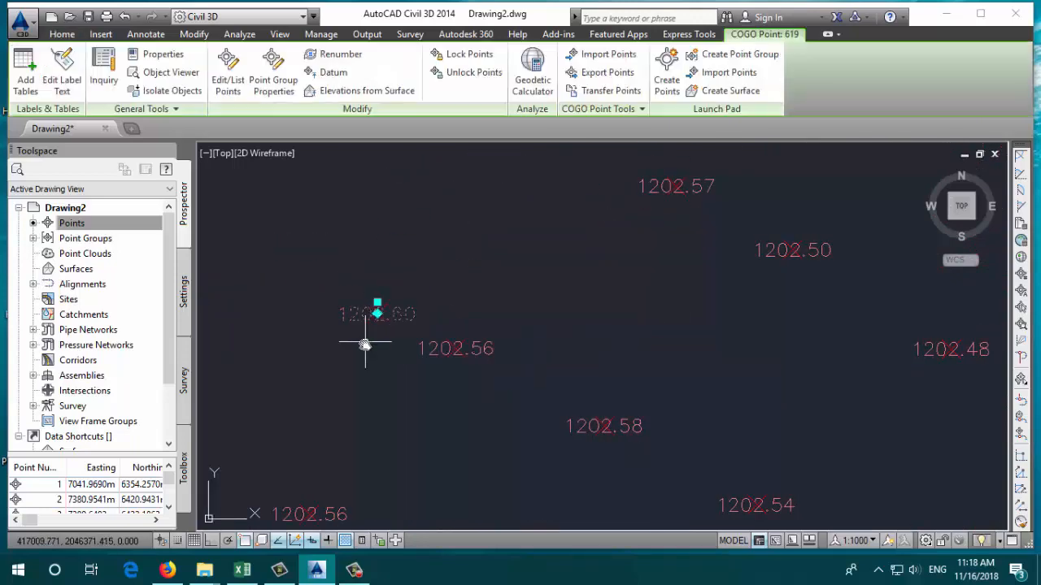
key(Escape)
click(404, 317)
click(354, 341)
key(Escape)
click(455, 347)
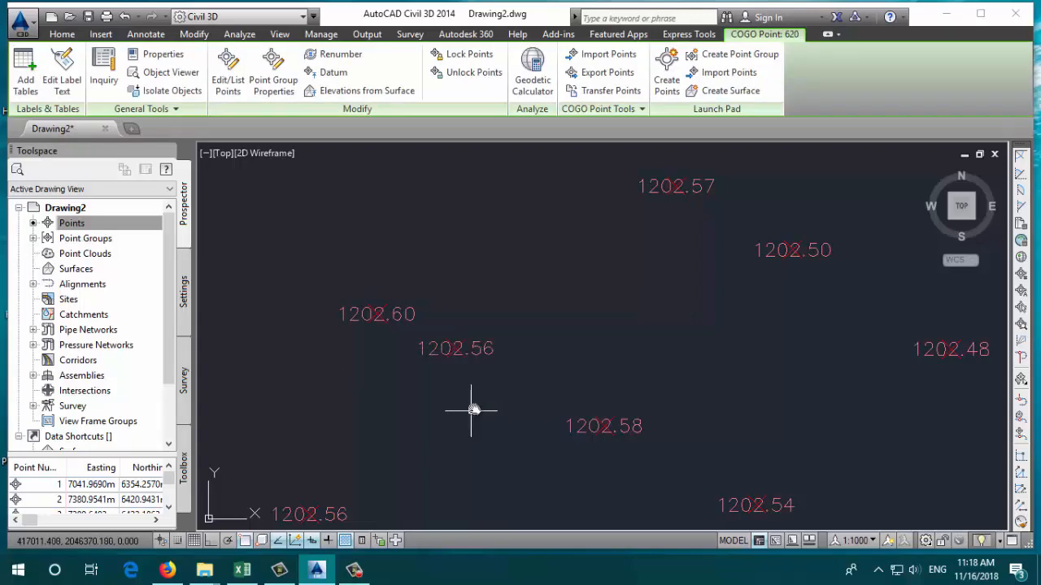
key(Escape)
mouse_move(551, 398)
middle_down()
mouse_move(532, 385)
mouse_move(493, 301)
middle_up()
click(611, 297)
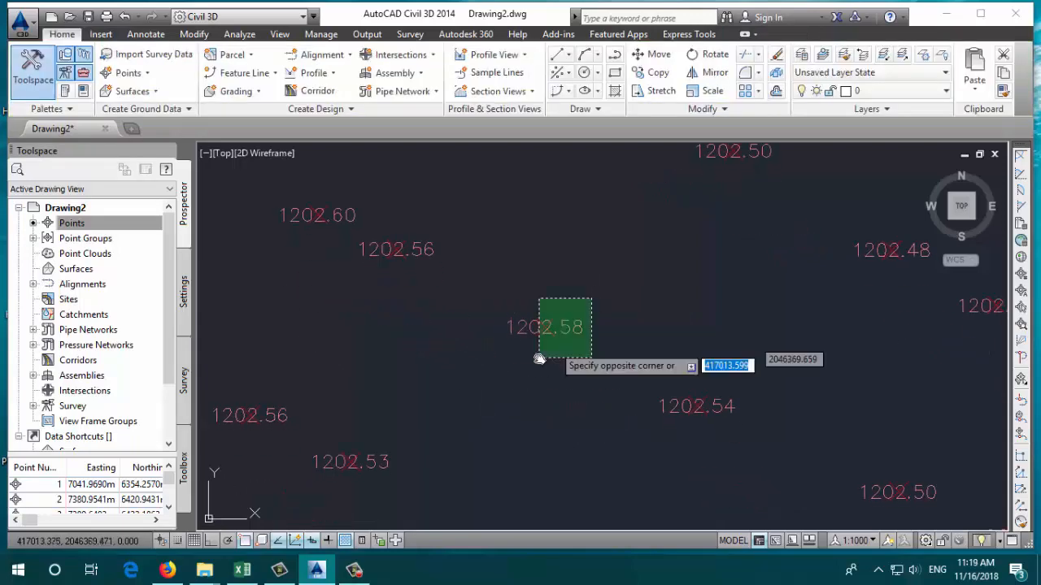
click(536, 353)
key(Escape)
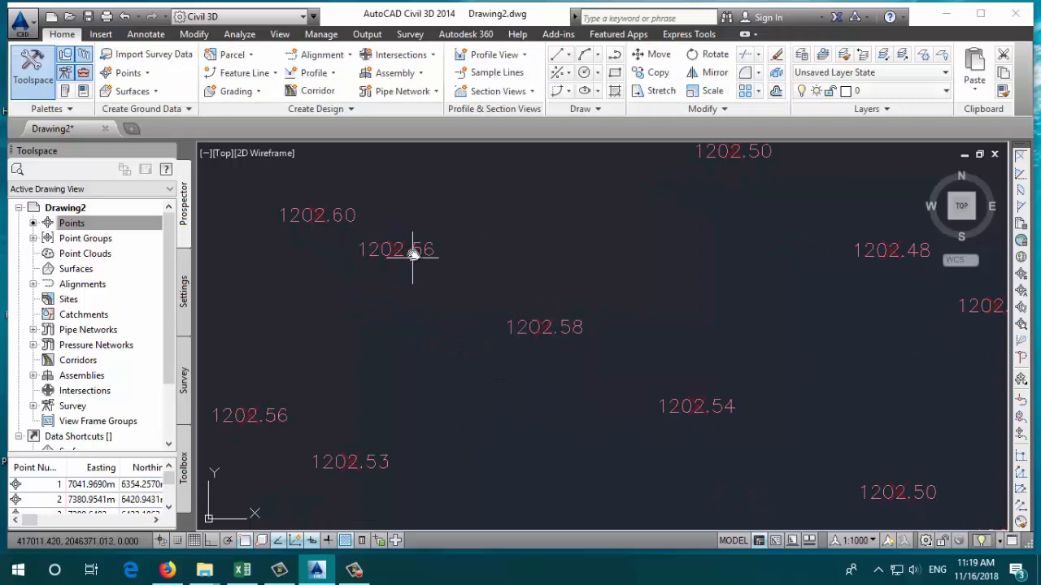
click(594, 313)
click(482, 365)
key(Escape)
click(735, 375)
click(690, 442)
key(Escape)
middle_drag(691, 404, 688, 404)
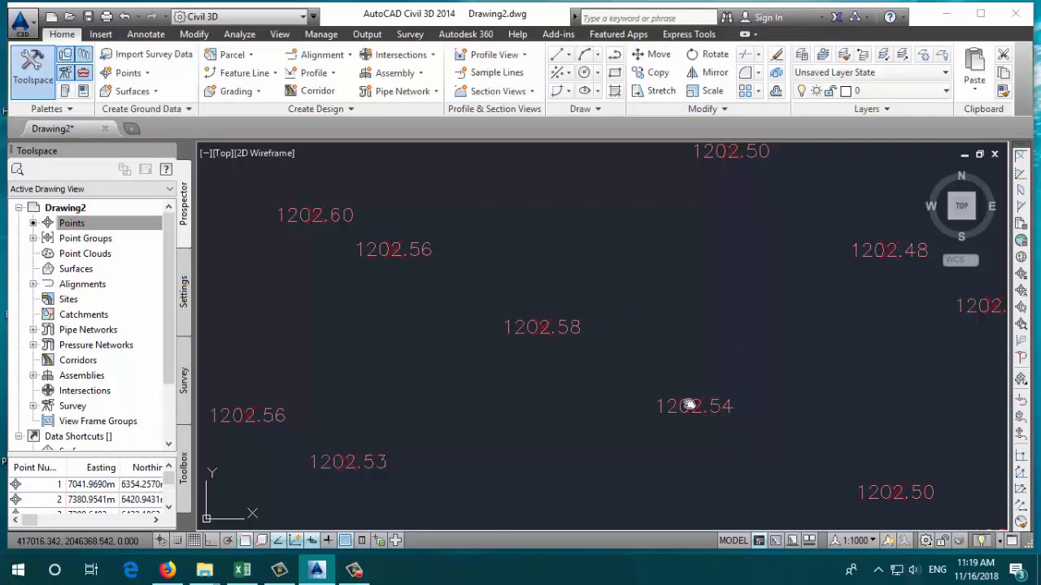
Step: Draw a rectangle around the 1208.80 elevation label near the western end of the point strip
scroll(618, 330, down, 8)
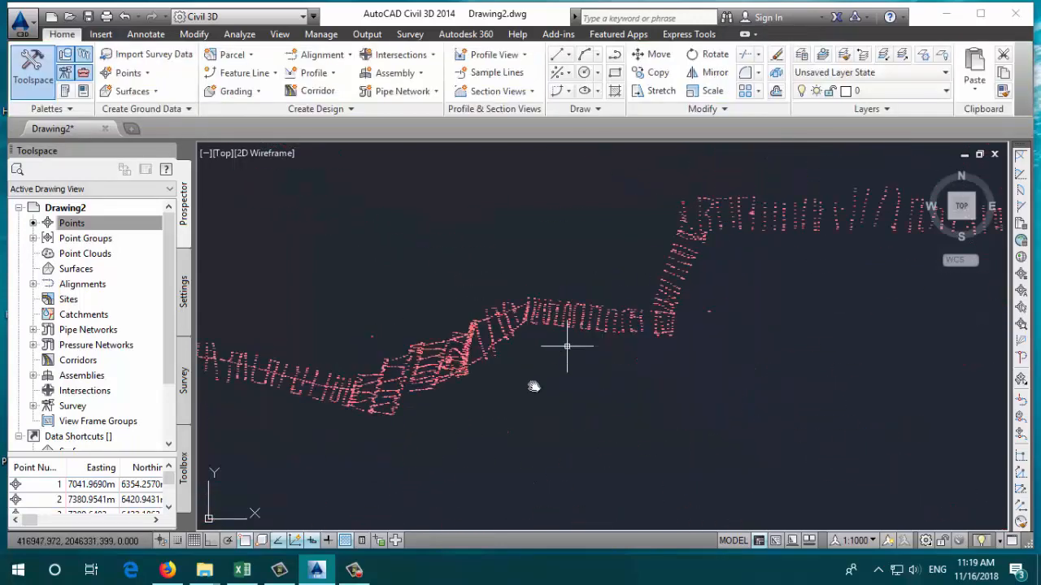
middle_drag(384, 413, 813, 427)
scroll(411, 325, down, 3)
scroll(443, 335, up, 8)
middle_drag(596, 481, 477, 272)
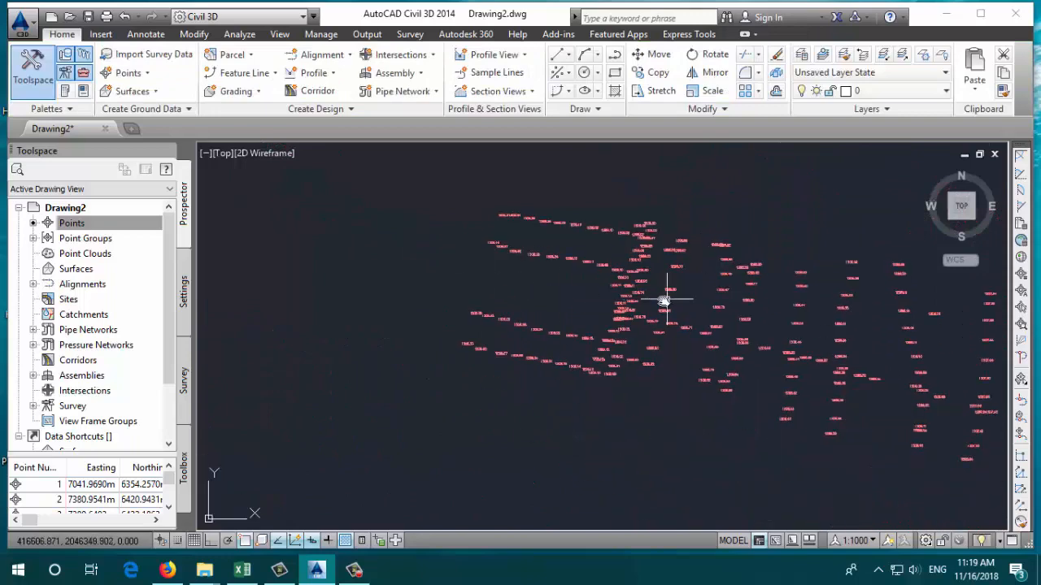
scroll(665, 301, up, 2)
middle_drag(666, 301, 542, 306)
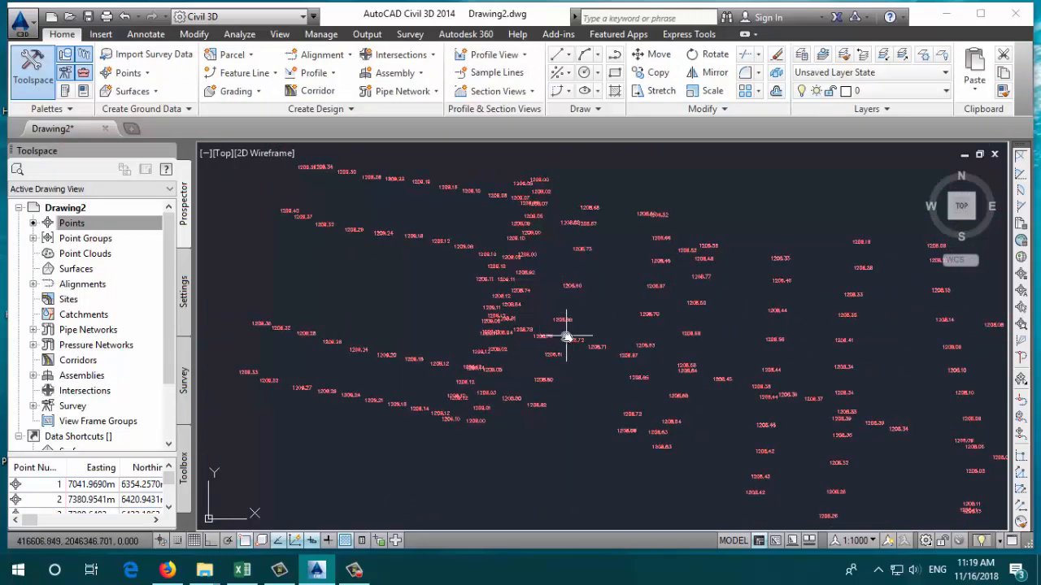
text(c)
text(rce)
key(Escape)
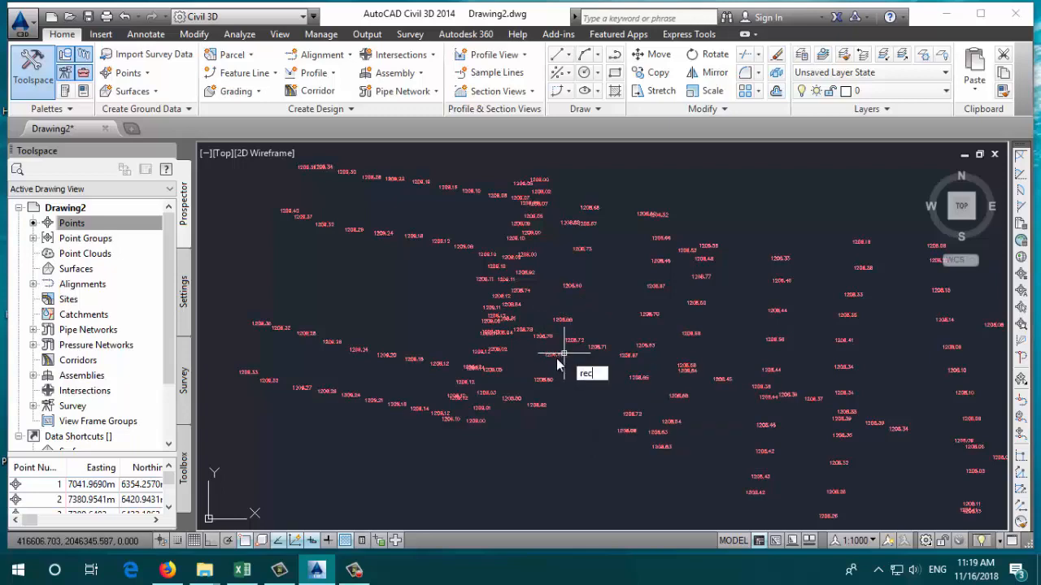
key(Return)
scroll(564, 298, up, 5)
click(521, 151)
click(716, 272)
middle_drag(637, 239, 528, 298)
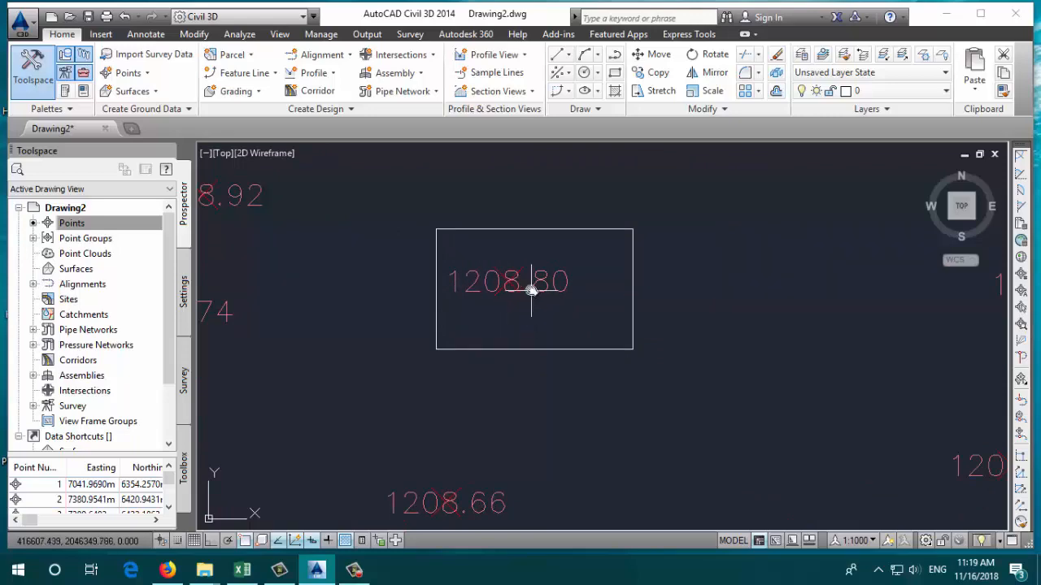
Step: Draw a rectangle around the 1199.82 elevation label in the last point row at the eastern end of the strip
scroll(532, 281, down, 12)
middle_drag(596, 281, 382, 264)
scroll(382, 264, down, 4)
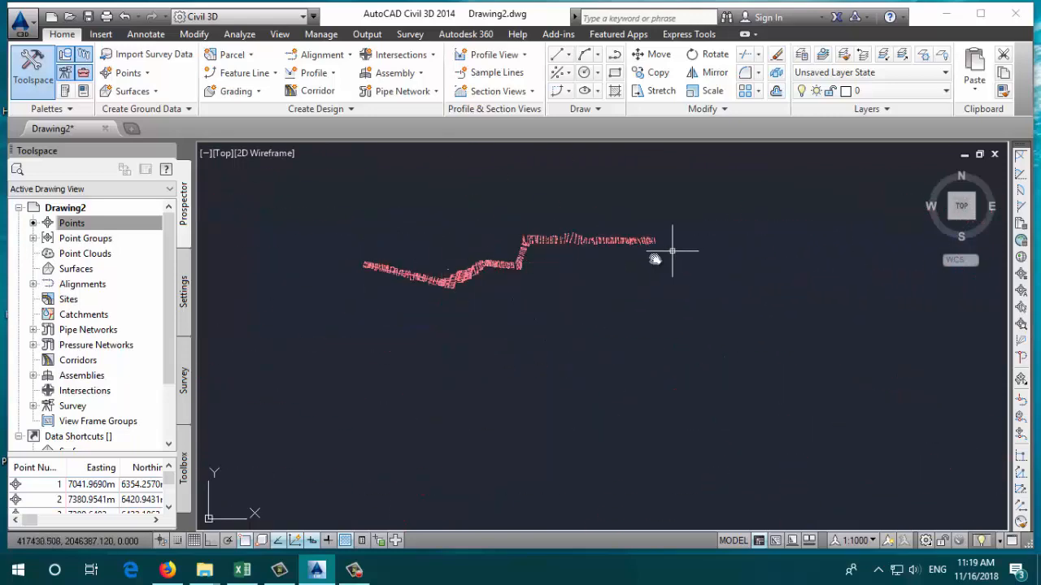
middle_drag(671, 252, 602, 281)
scroll(584, 269, up, 5)
scroll(584, 258, up, 10)
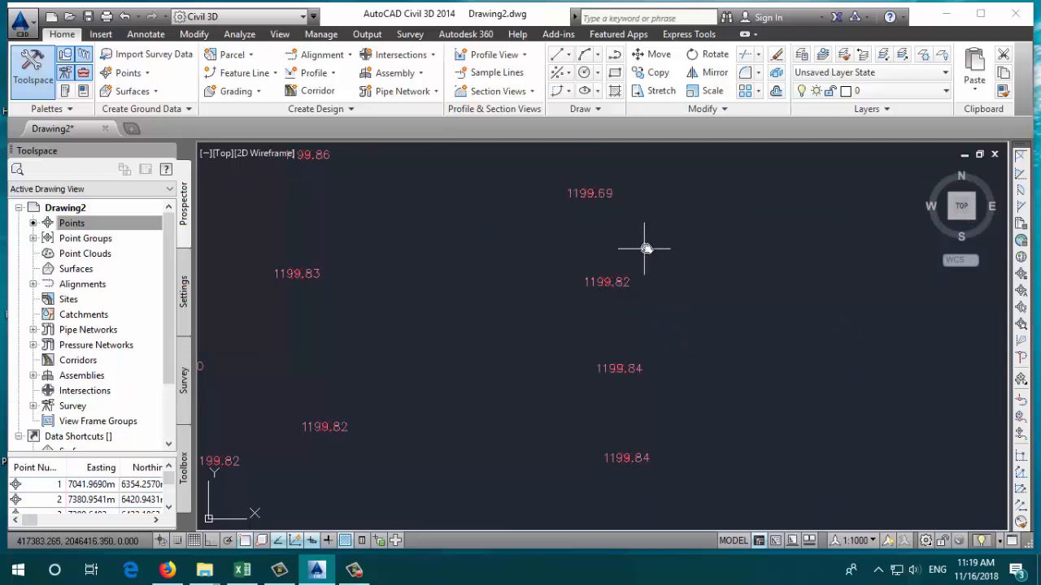
click(651, 244)
click(532, 314)
key(Escape)
text(rec)
key(Return)
scroll(633, 272, up, 5)
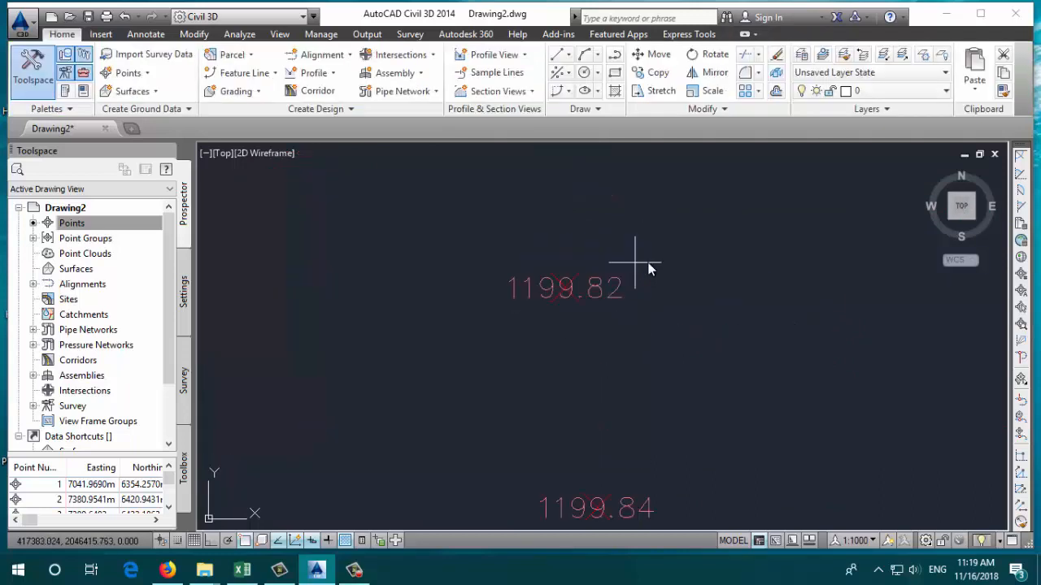
click(649, 262)
click(460, 321)
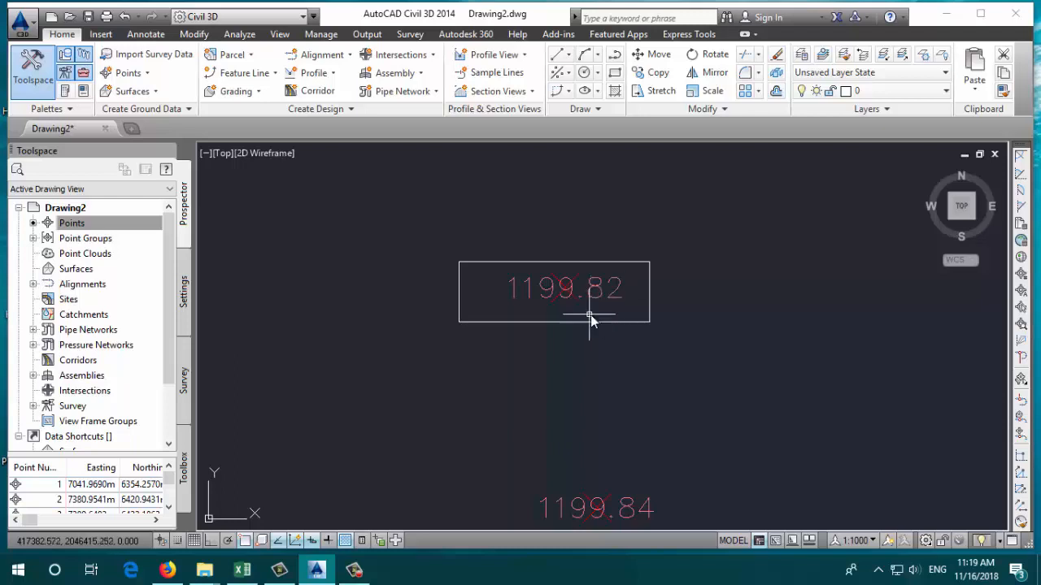
middle_click(561, 415)
middle_click(562, 415)
middle_drag(569, 334, 590, 346)
scroll(594, 346, down, 2)
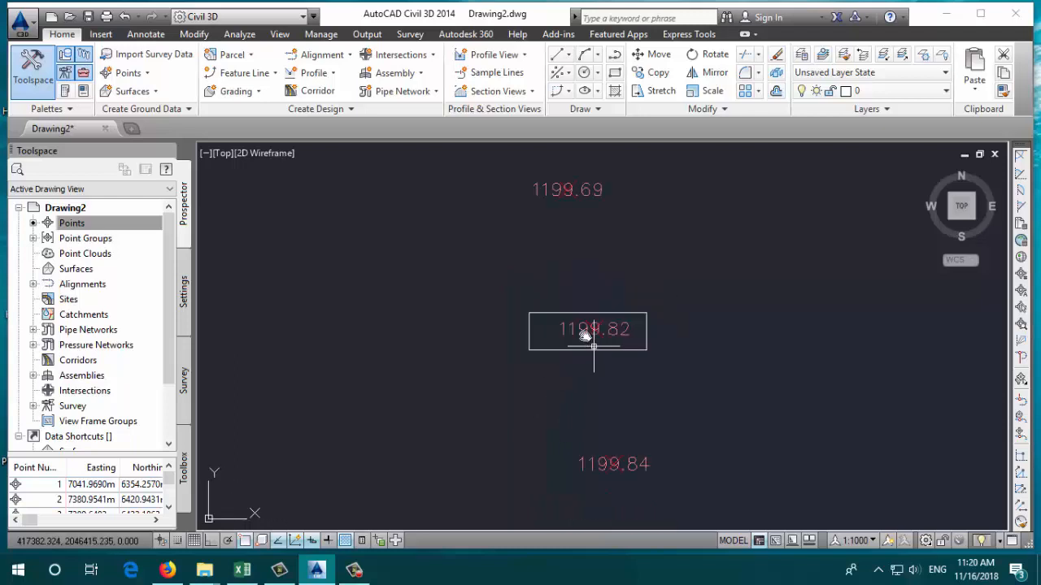
scroll(639, 338, down, 6)
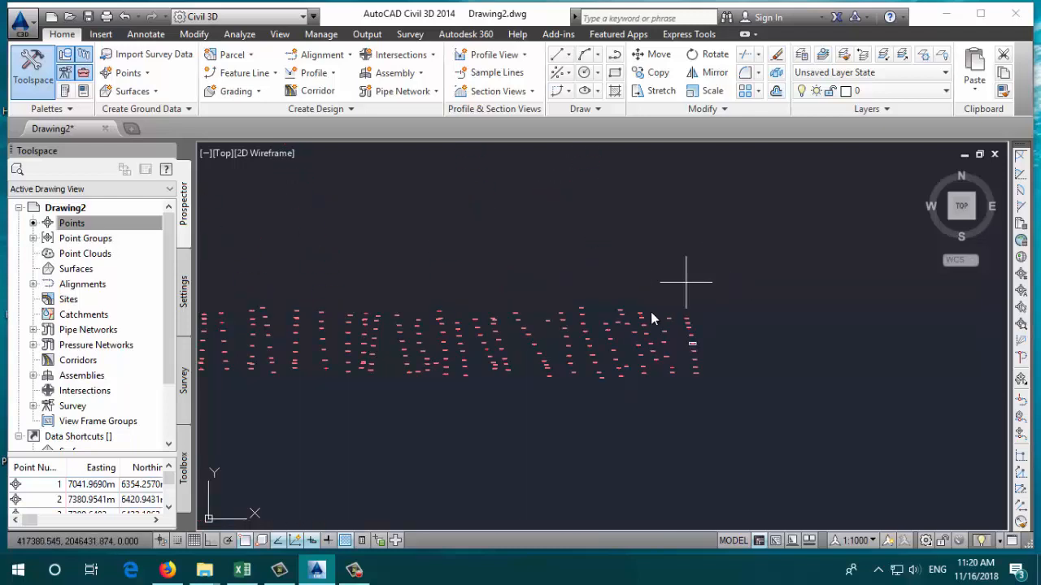
Step: Begin a centerline polyline at the boxed elevation label near the strip's western end and run it to the first bend
scroll(632, 334, up, 7)
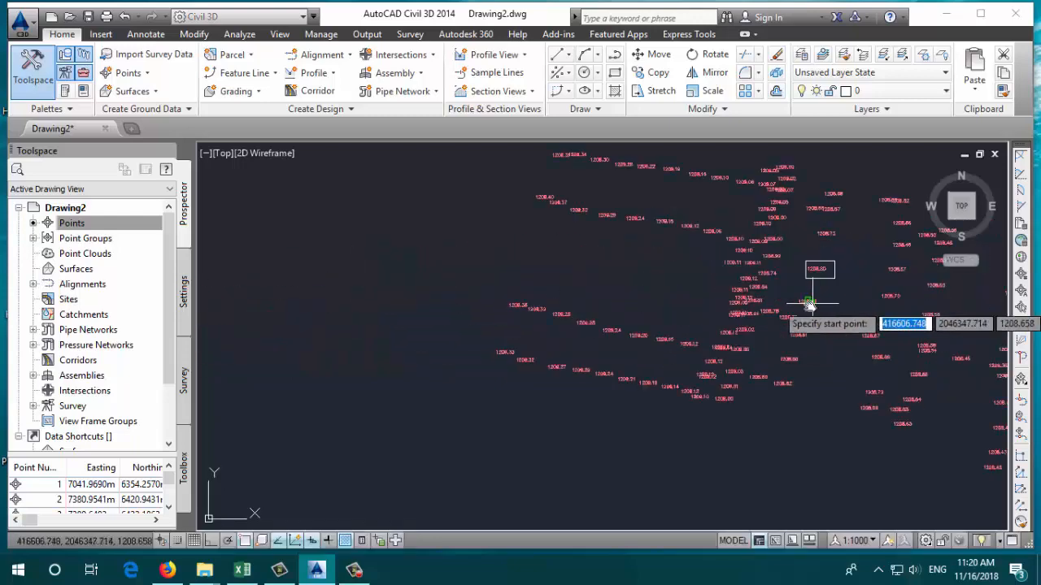
scroll(626, 283, up, 3)
click(579, 299)
scroll(522, 305, down, 6)
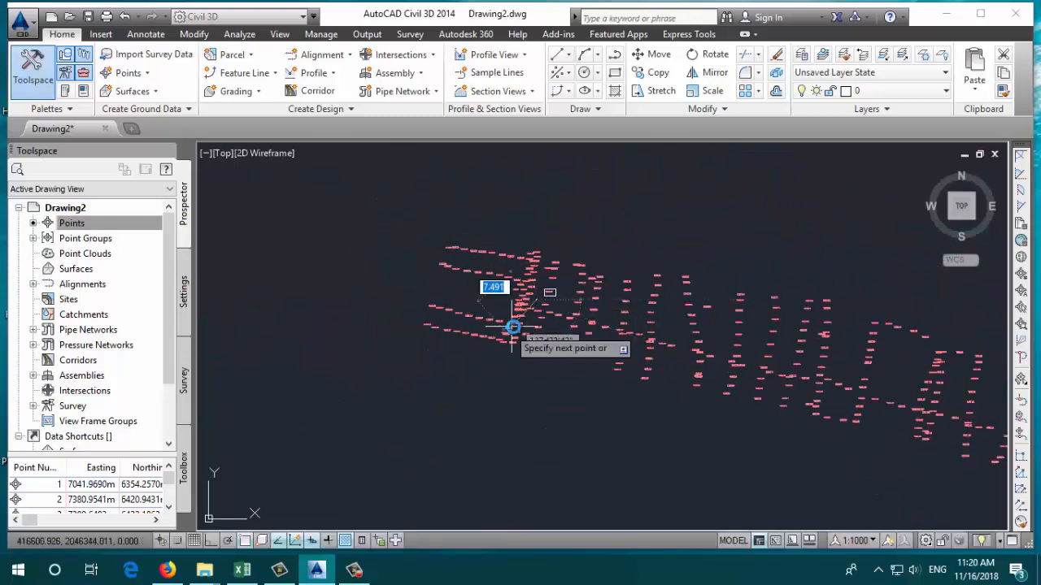
scroll(452, 478, down, 5)
middle_drag(604, 493, 426, 357)
scroll(621, 353, up, 6)
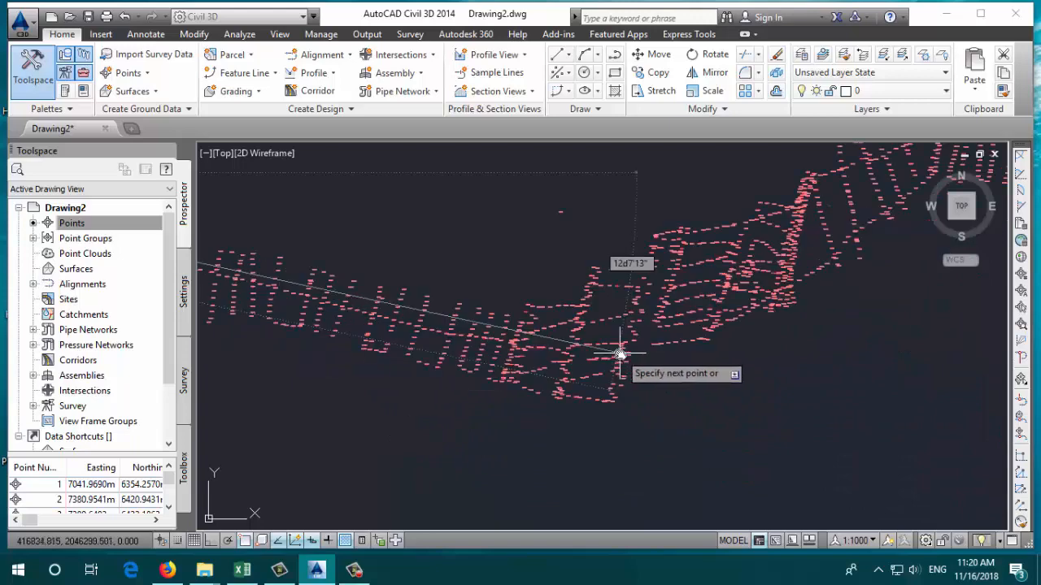
click(563, 362)
Step: Continue the polyline northeast through the dense points to the second bend, then along the middle stretch to the foot of the steep section
scroll(630, 348, down, 4)
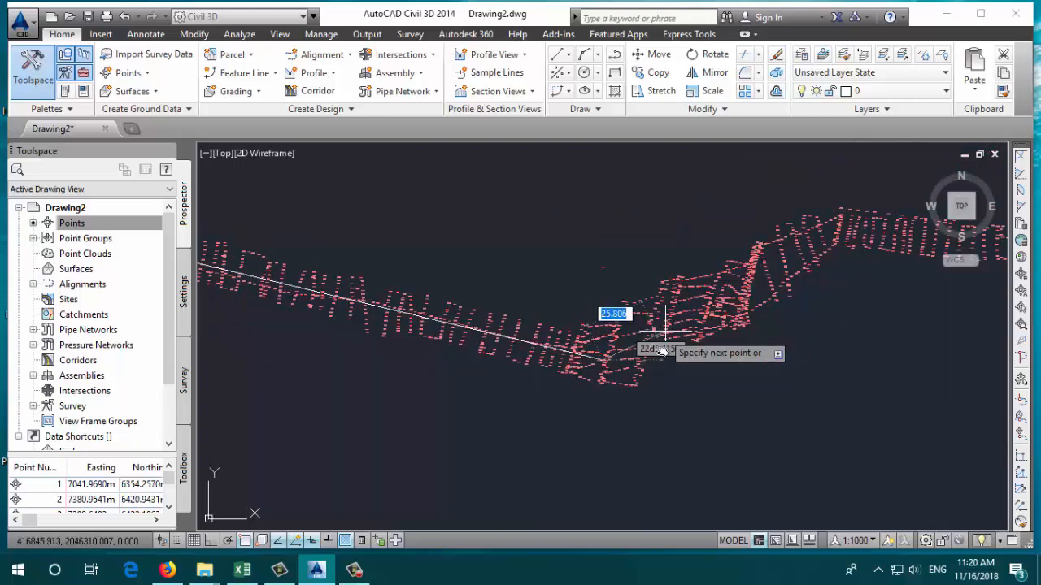
middle_drag(663, 351, 340, 472)
scroll(697, 339, down, 2)
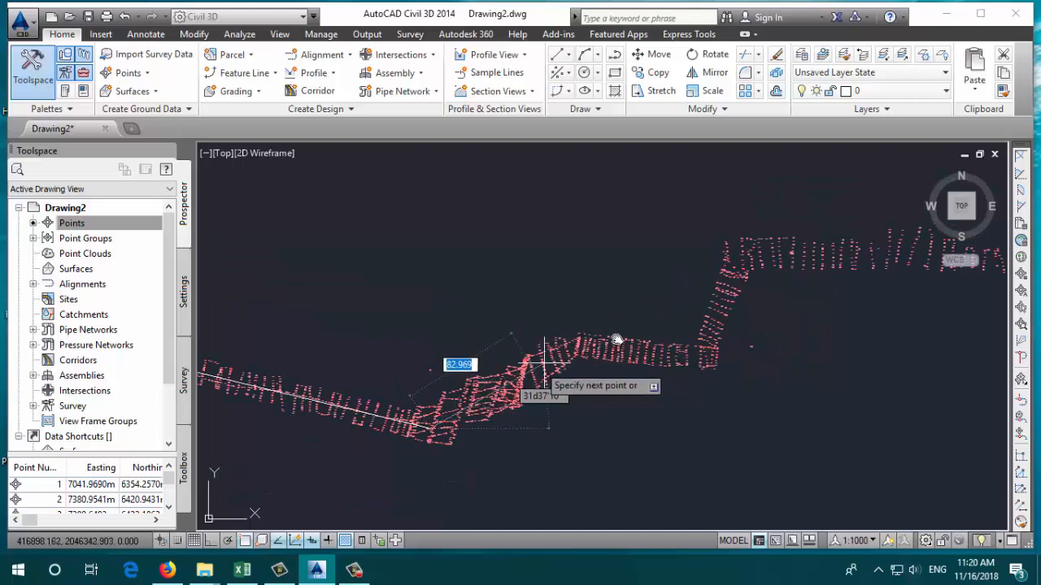
scroll(620, 334, up, 4)
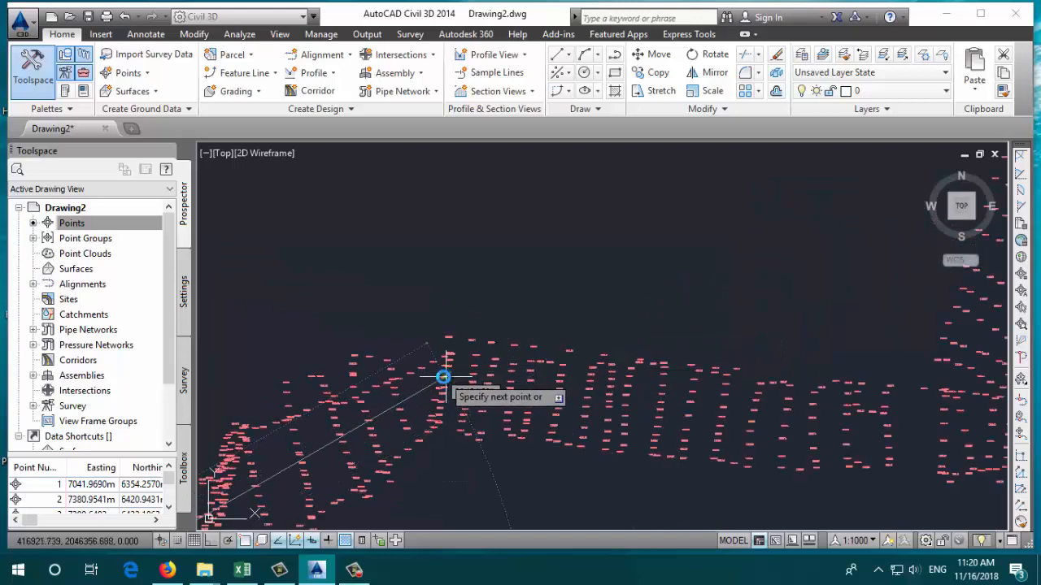
scroll(458, 270, down, 2)
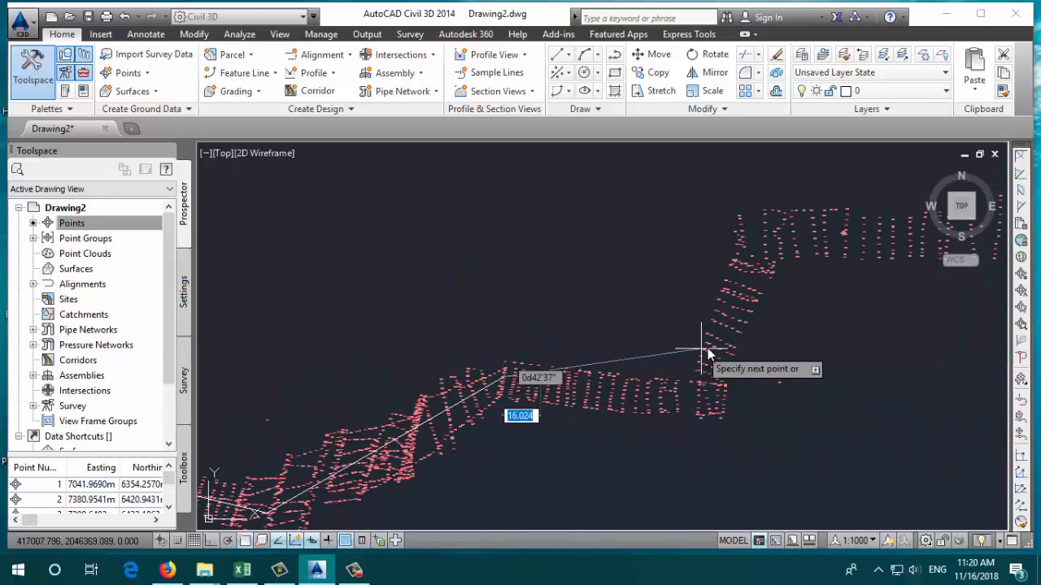
scroll(703, 397, up, 2)
click(703, 397)
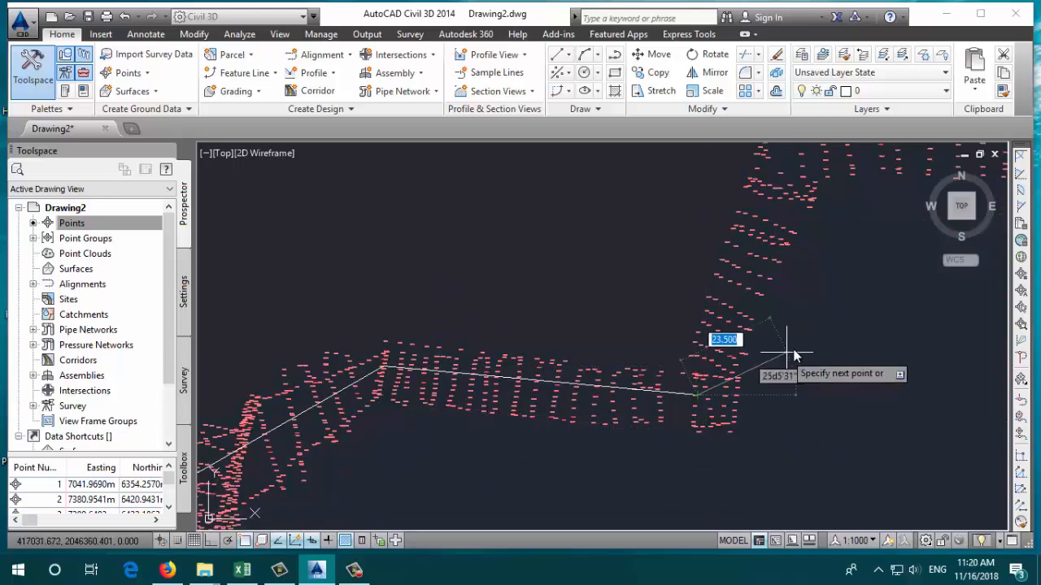
Step: Carry the polyline up the steep section to its top bend and on to the boxed label at the strip's eastern end
middle_drag(797, 349, 645, 483)
click(656, 267)
scroll(623, 301, down, 3)
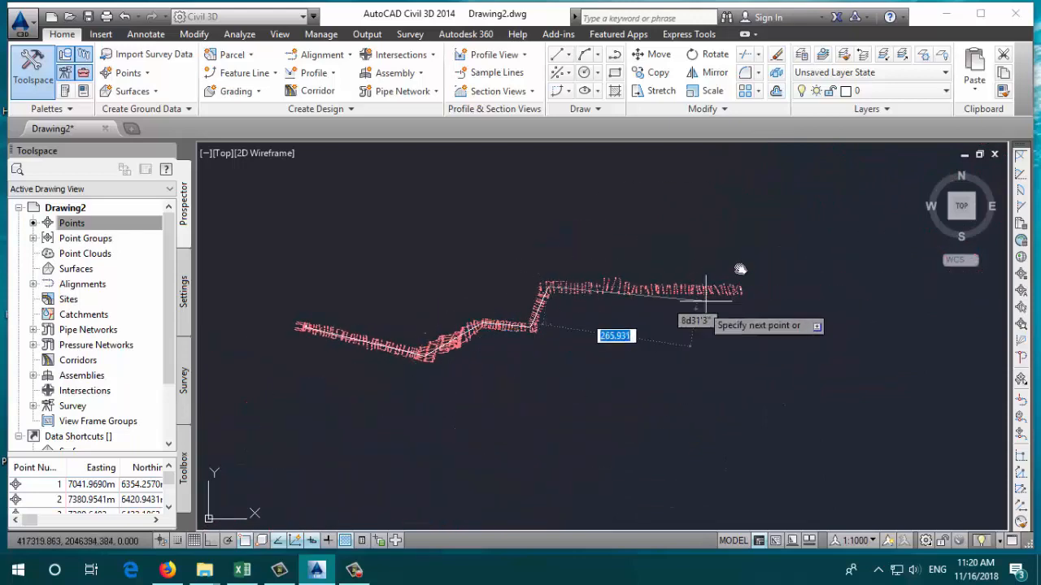
scroll(776, 260, up, 3)
scroll(707, 341, up, 2)
click(692, 338)
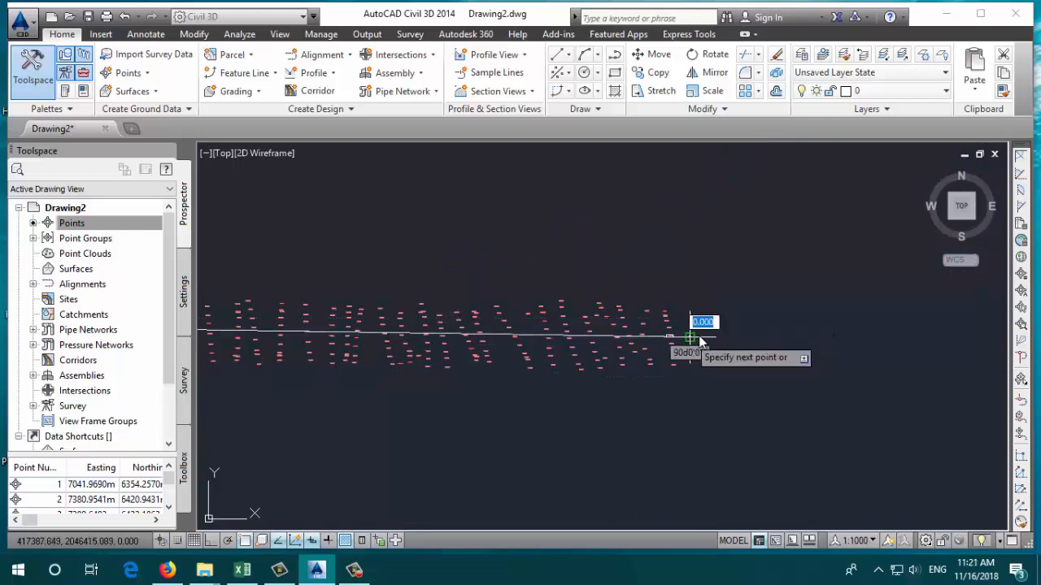
Step: Draw the upper arrowhead stroke, about 62 m long, from the centerline's eastern end back toward the northwest
scroll(772, 313, up, 1)
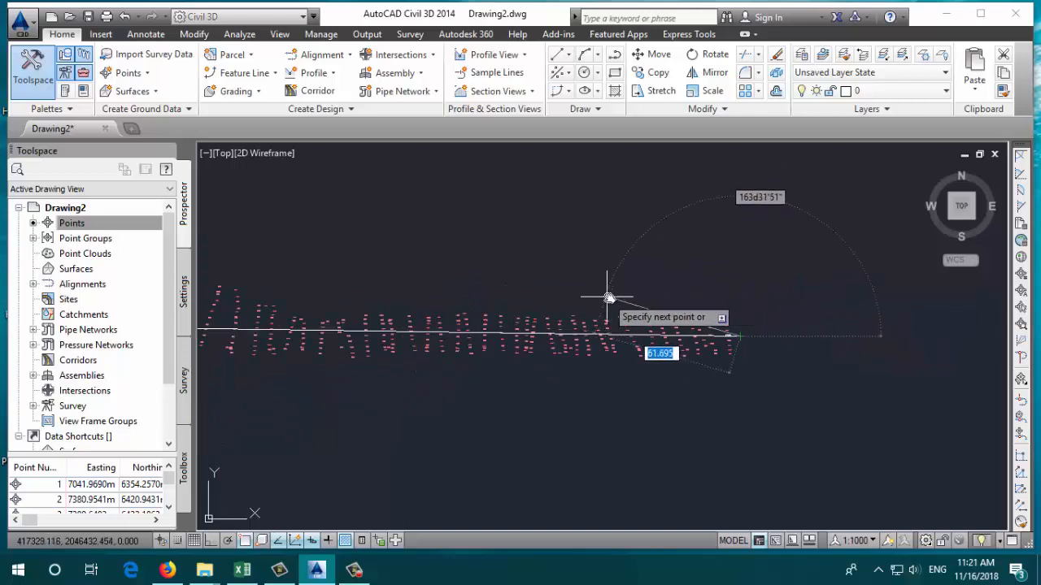
click(612, 298)
key(Return)
Step: Mirror the arrowhead stroke across the centerline, keeping the original
text(mi)
key(Return)
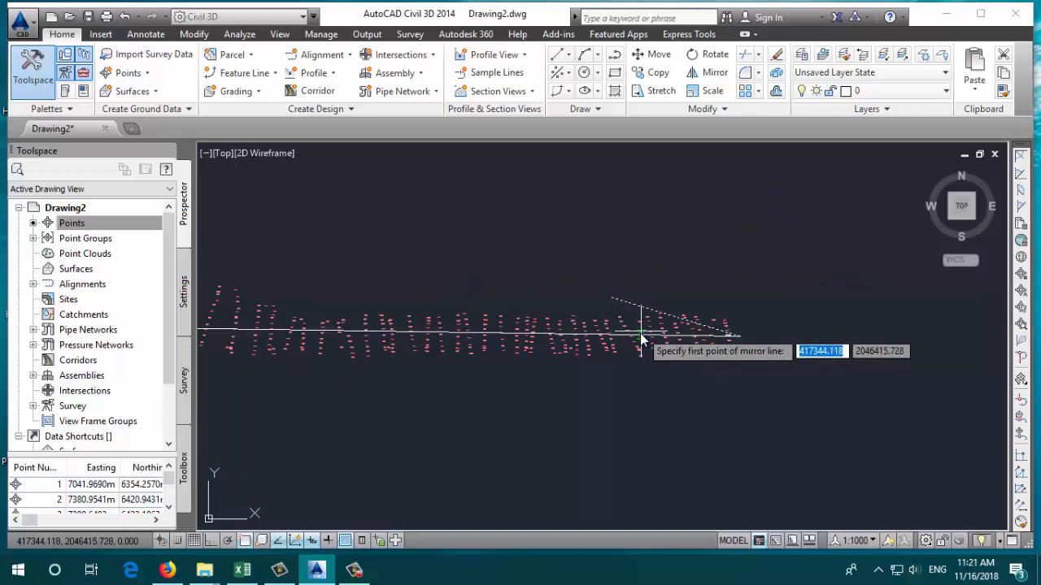
click(639, 340)
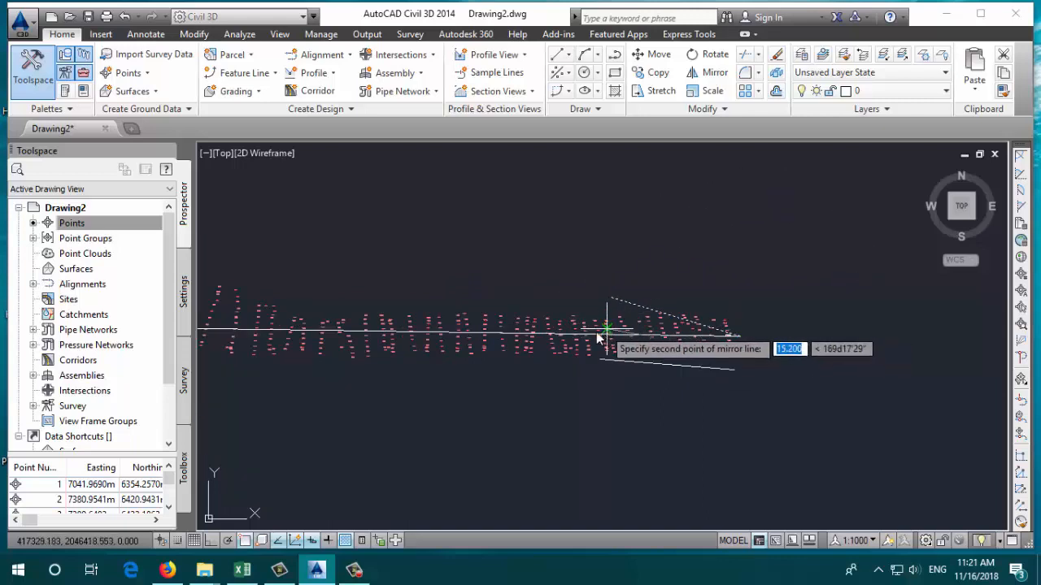
scroll(665, 343, up, 2)
click(670, 345)
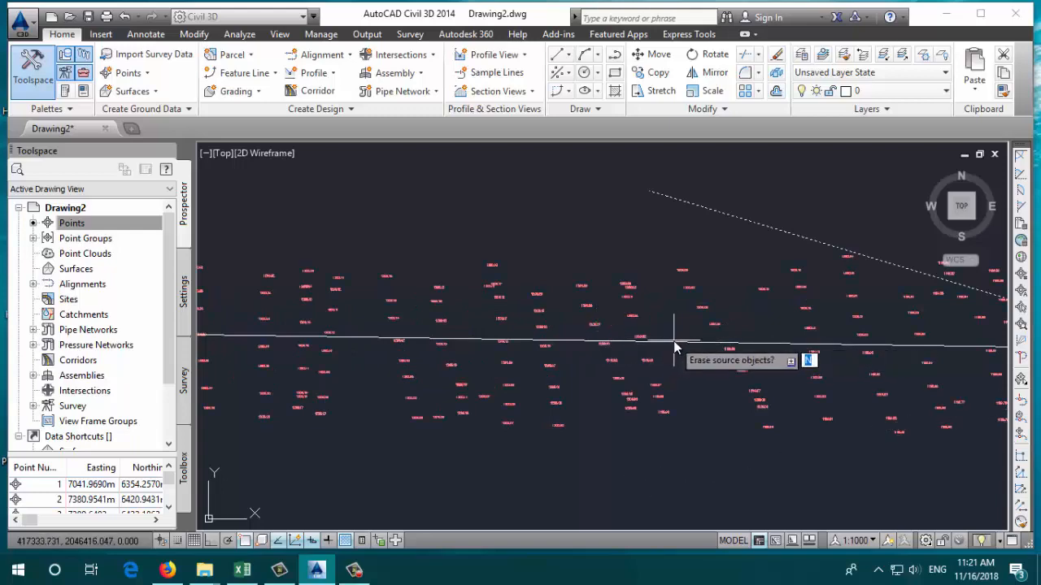
key(Return)
Step: Draw two parallel lines crossing the point strip at right angles to the centerline near its western end
scroll(722, 271, down, 8)
mouse_move(705, 308)
middle_down()
mouse_move(731, 319)
mouse_move(701, 344)
mouse_move(825, 346)
middle_up()
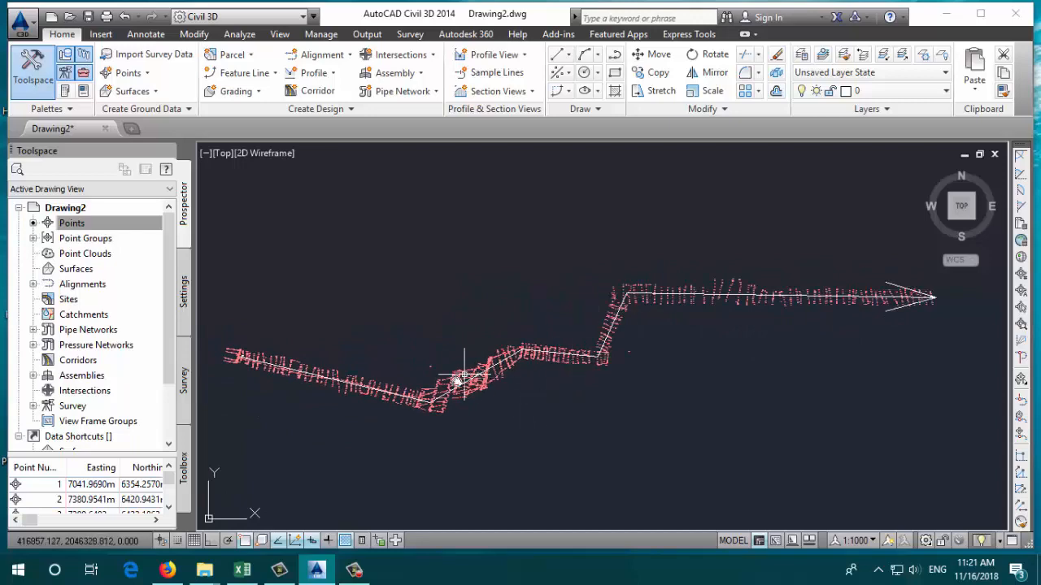
middle_drag(415, 407, 465, 390)
scroll(279, 333, up, 2)
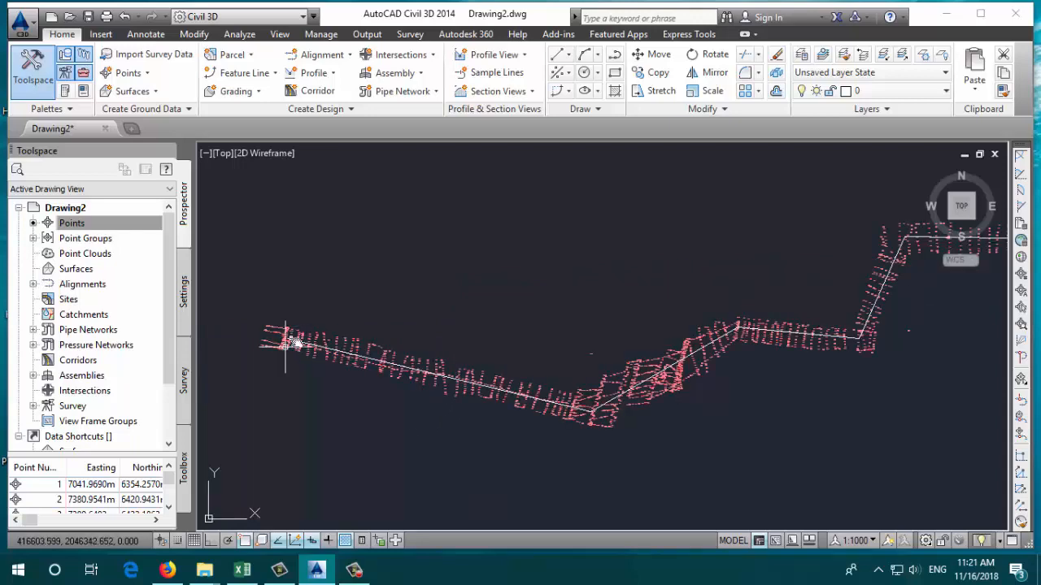
scroll(293, 365, down, 2)
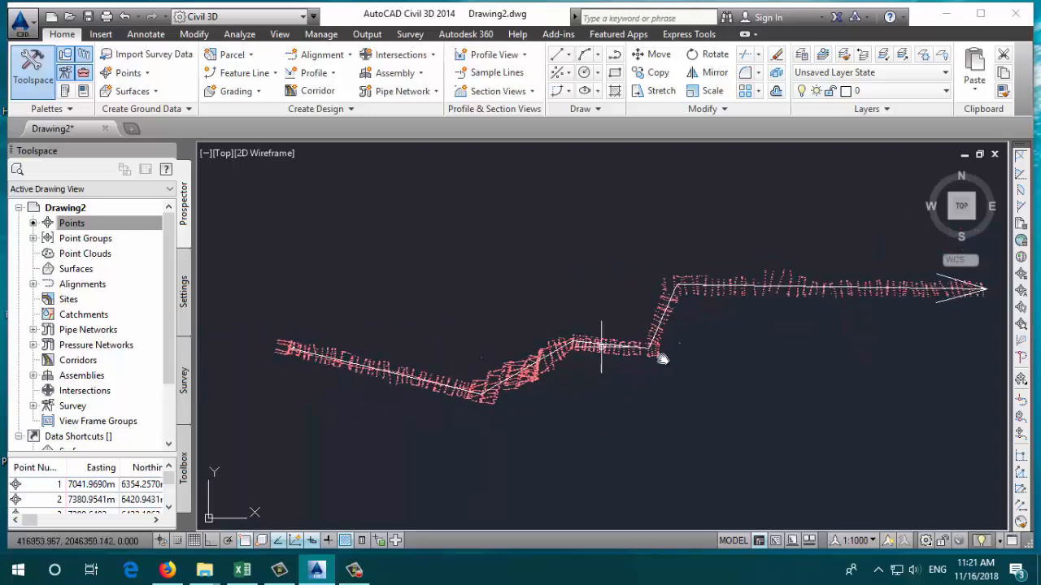
middle_drag(891, 296, 834, 307)
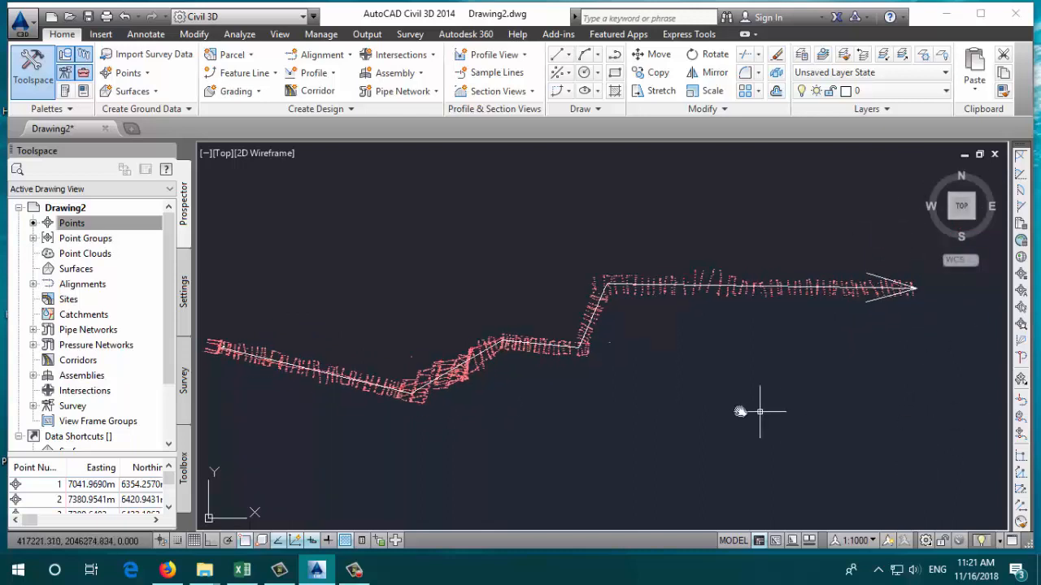
middle_drag(423, 418, 578, 400)
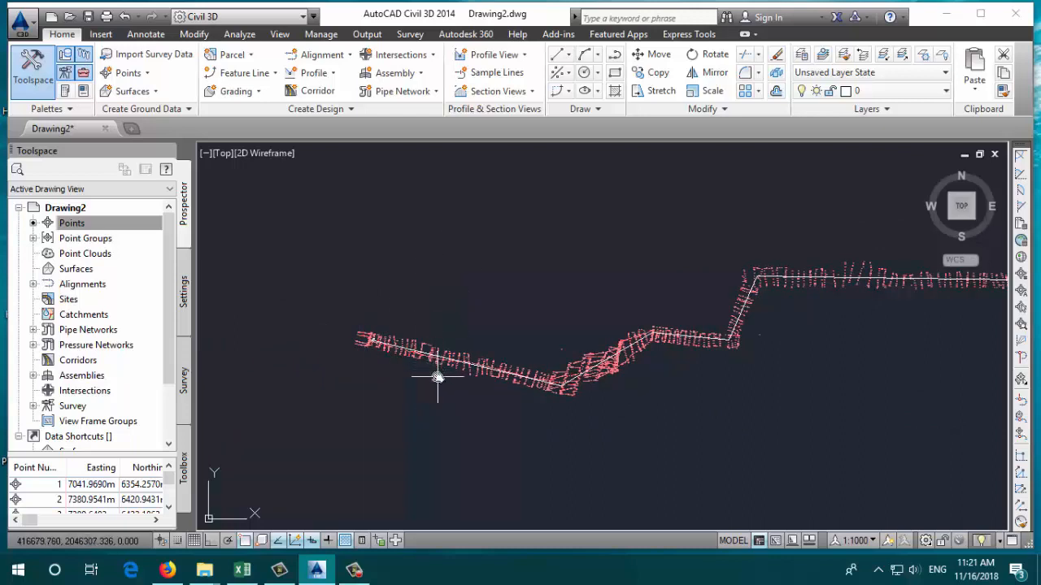
key(Escape)
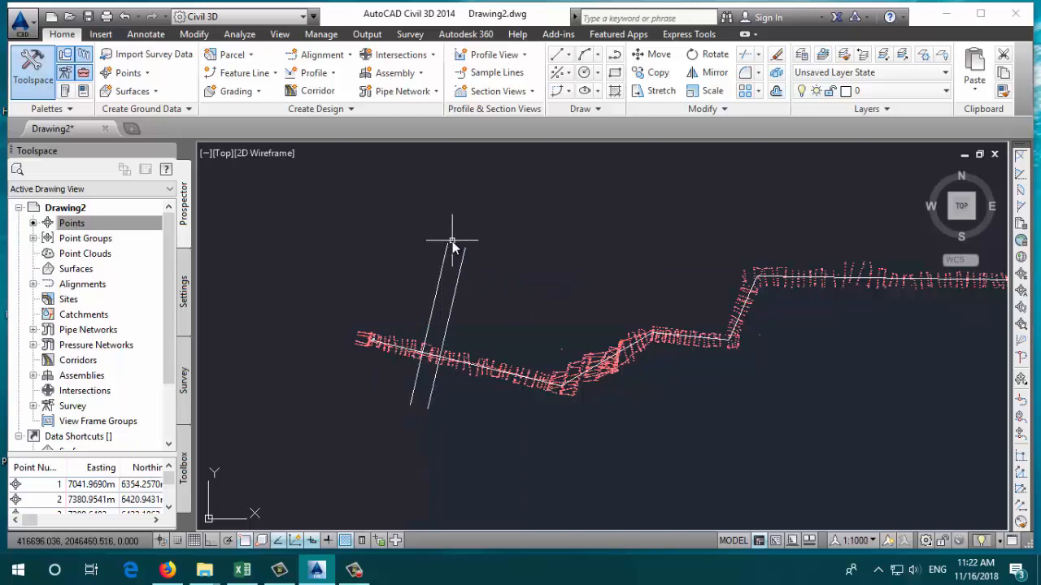
Step: Open the Elevation Only label style of the point group "all" for editing
middle_drag(456, 396, 307, 346)
scroll(406, 337, down, 2)
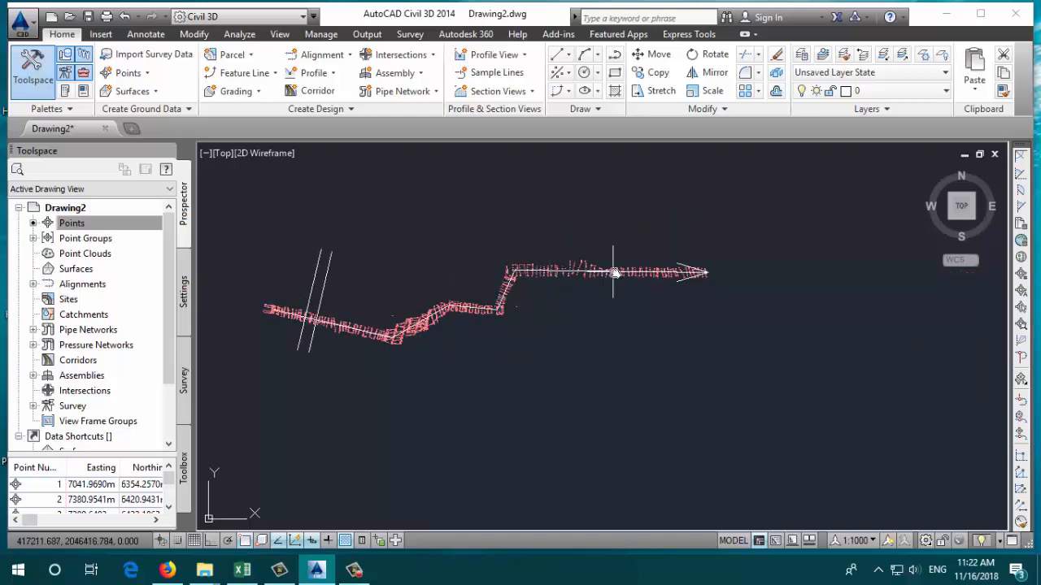
scroll(483, 279, up, 2)
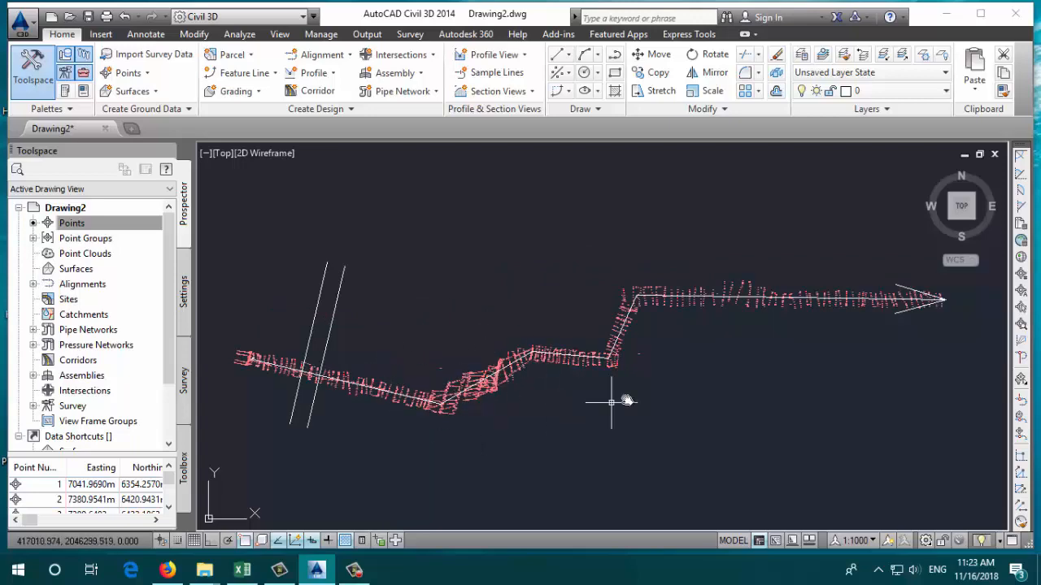
scroll(615, 294, up, 4)
click(639, 276)
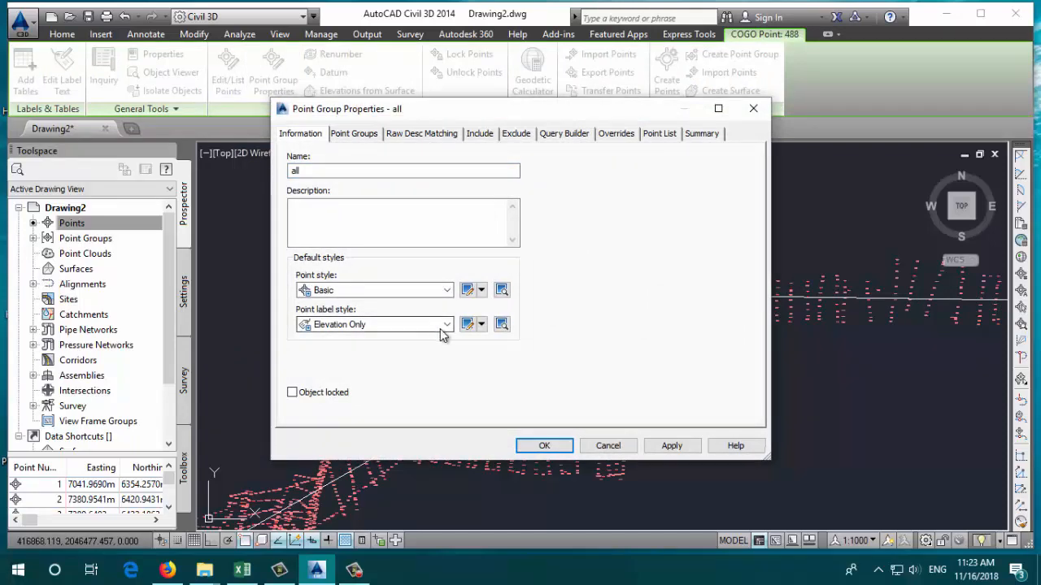
click(466, 324)
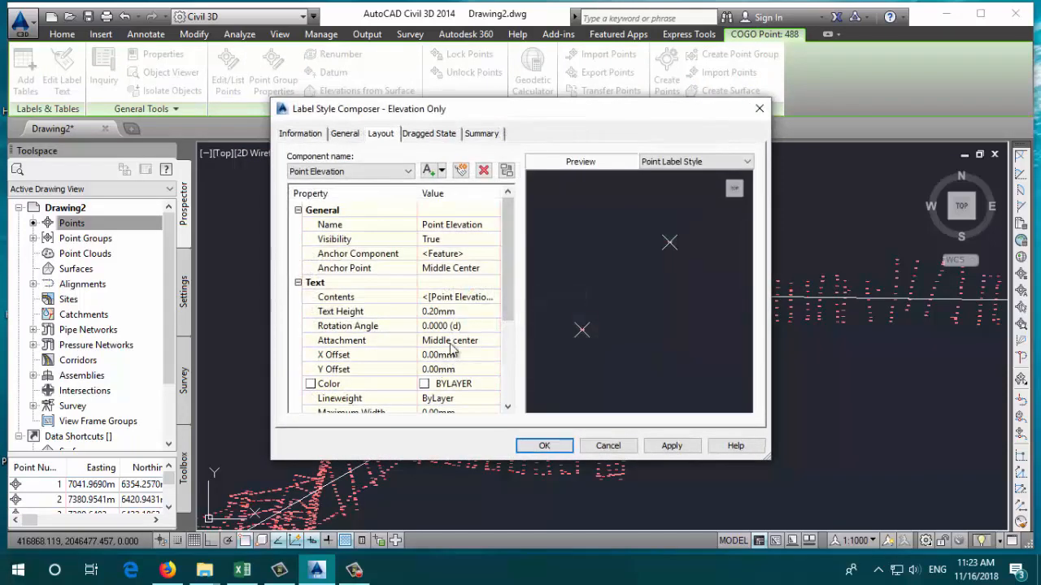
Step: Set the text color of the Point Elevation component's contents to green and accept the label style and point group changes
click(464, 297)
click(495, 298)
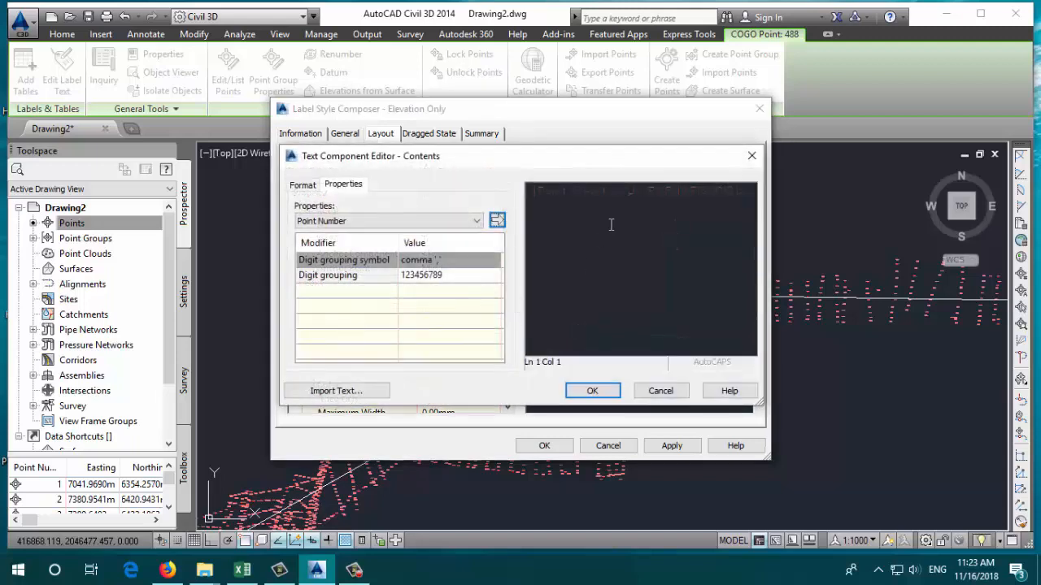
click(306, 187)
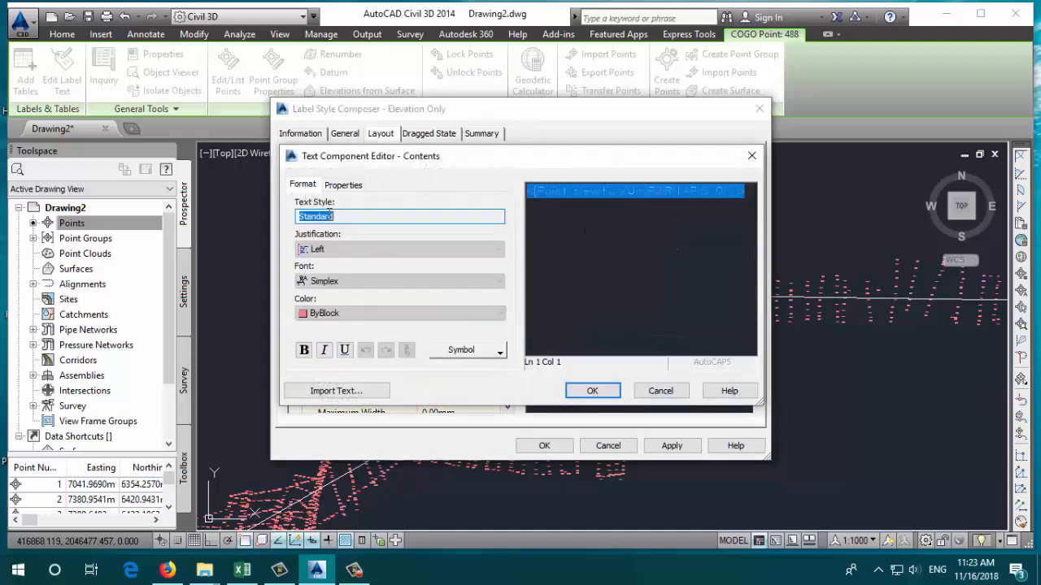
click(364, 313)
click(357, 361)
click(592, 391)
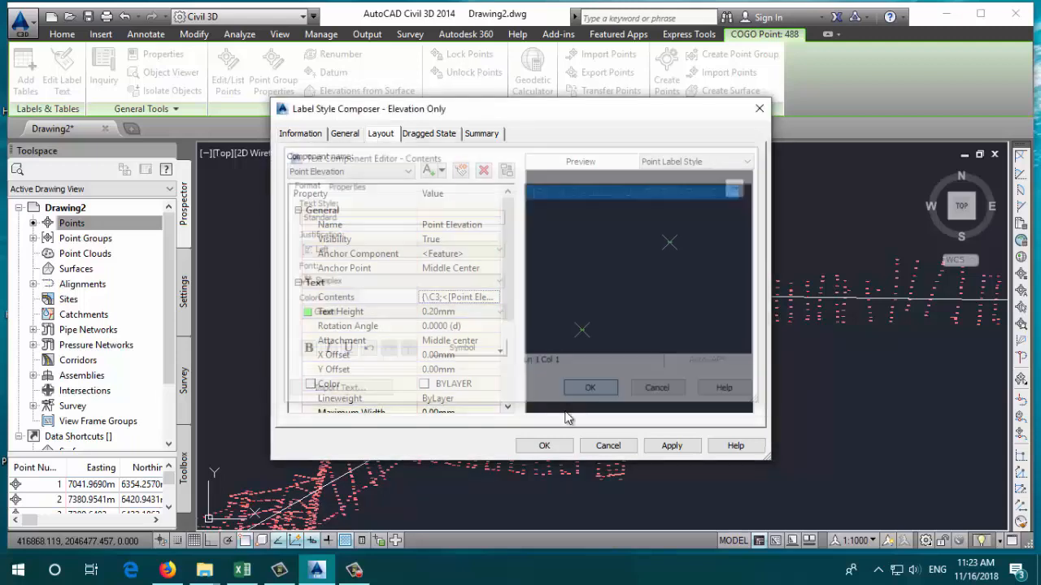
click(542, 446)
click(559, 446)
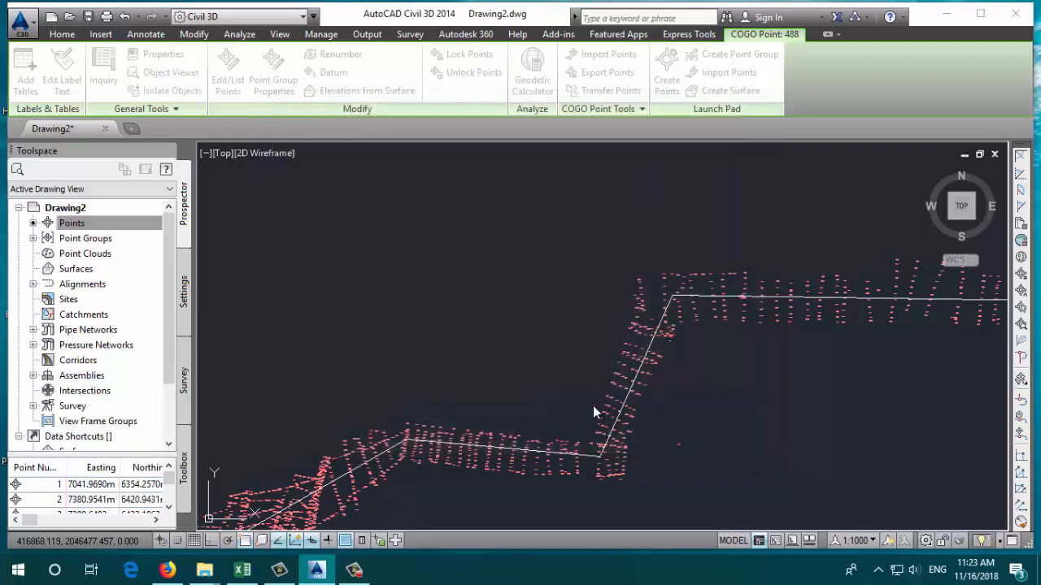
Step: Inspect the recolored elevation labels up close near the steep section and across the whole point strip
scroll(637, 330, up, 2)
scroll(637, 329, up, 6)
key(Escape)
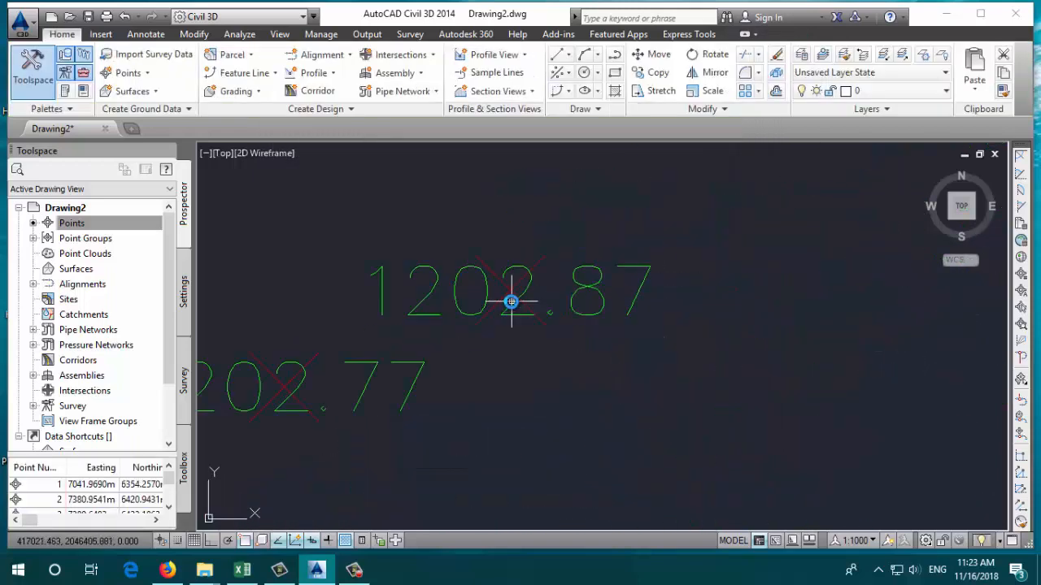
scroll(567, 373, down, 12)
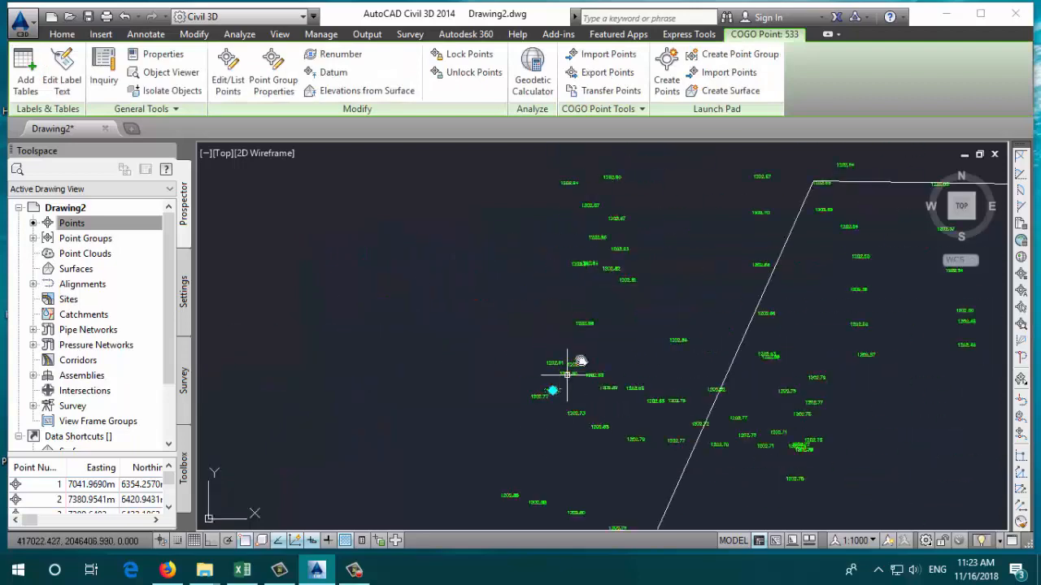
key(Escape)
mouse_move(577, 325)
middle_down()
mouse_move(548, 312)
mouse_move(590, 304)
middle_up()
scroll(529, 296, down, 2)
scroll(558, 297, down, 4)
scroll(568, 330, down, 4)
middle_drag(538, 351, 565, 330)
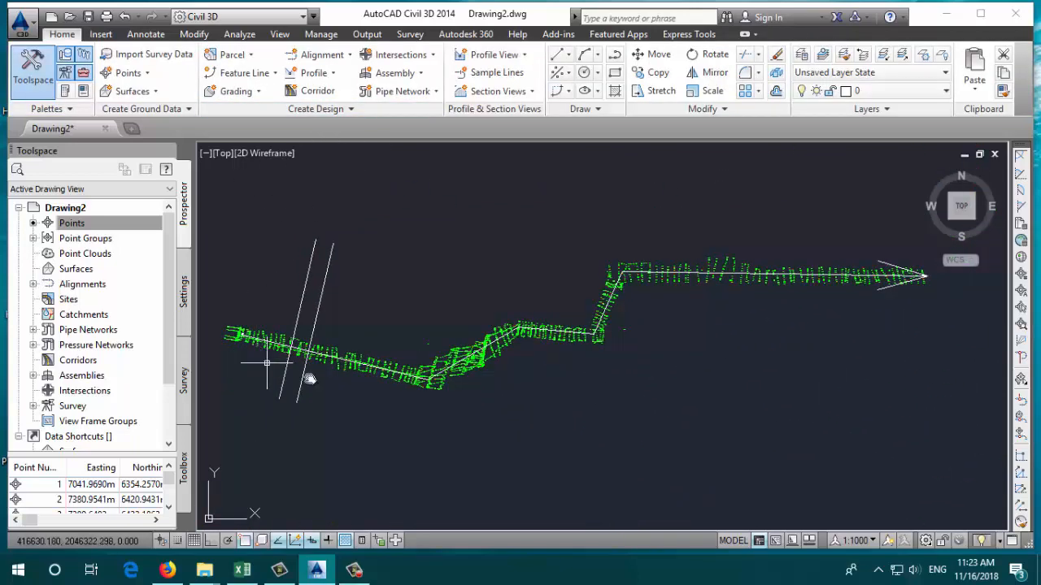
middle_drag(325, 361, 345, 332)
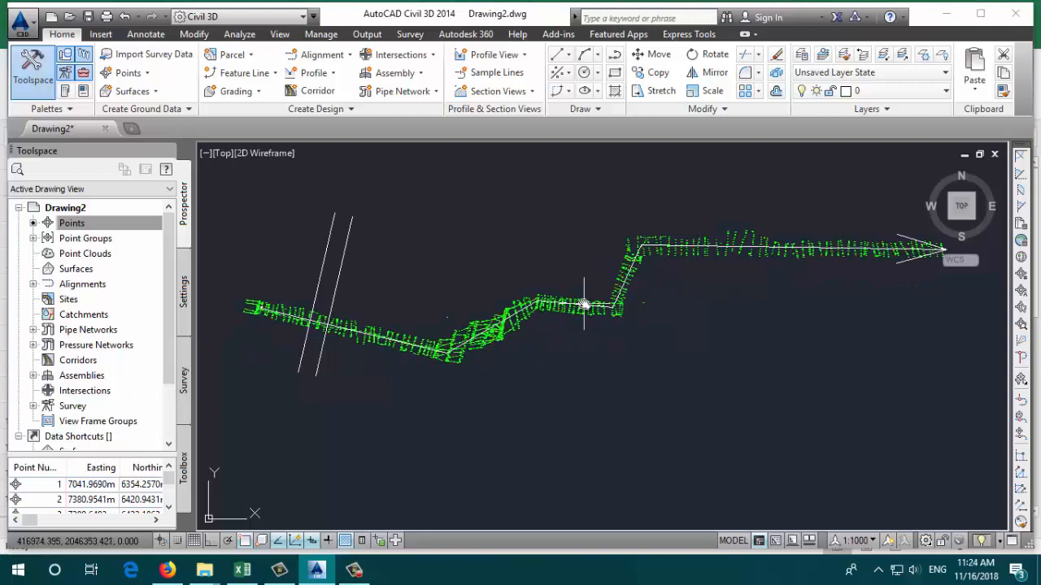
Step: Create a TIN surface named "all" on surface layer C-TOPO with the Contours 2m and 10m (Background) style
mouse_move(584, 304)
click(73, 273)
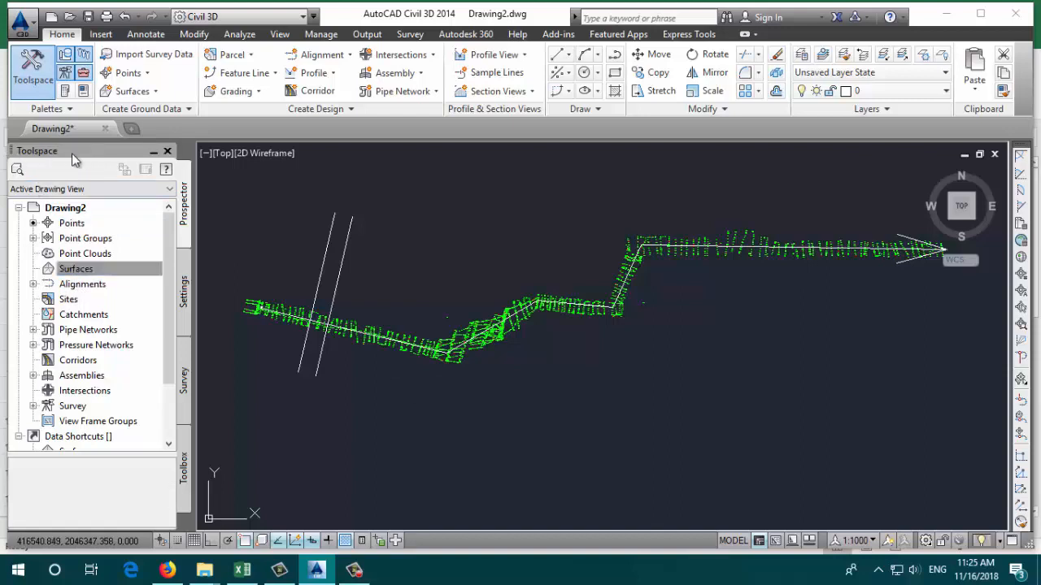
right_click(88, 274)
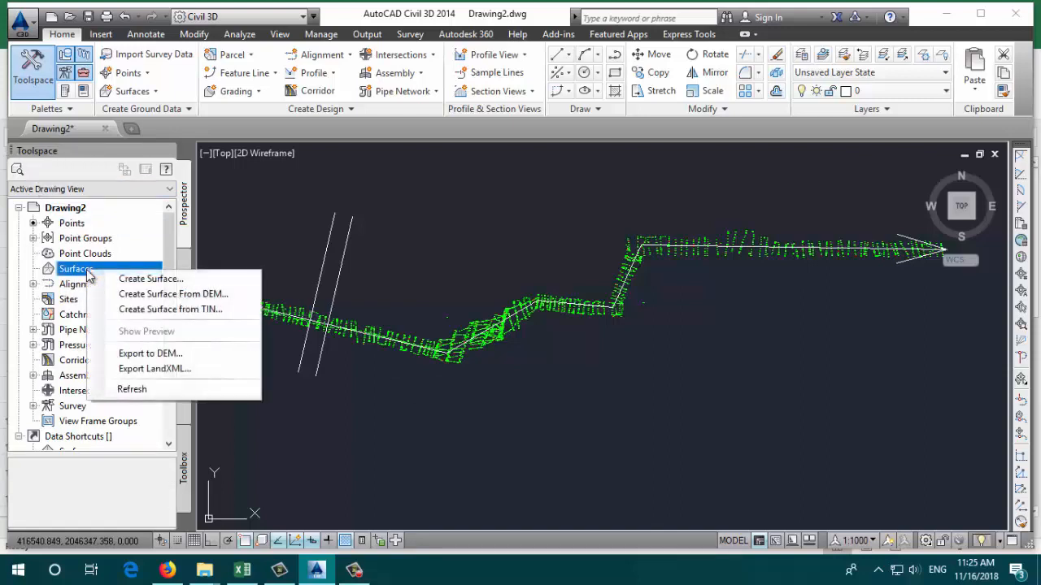
click(151, 279)
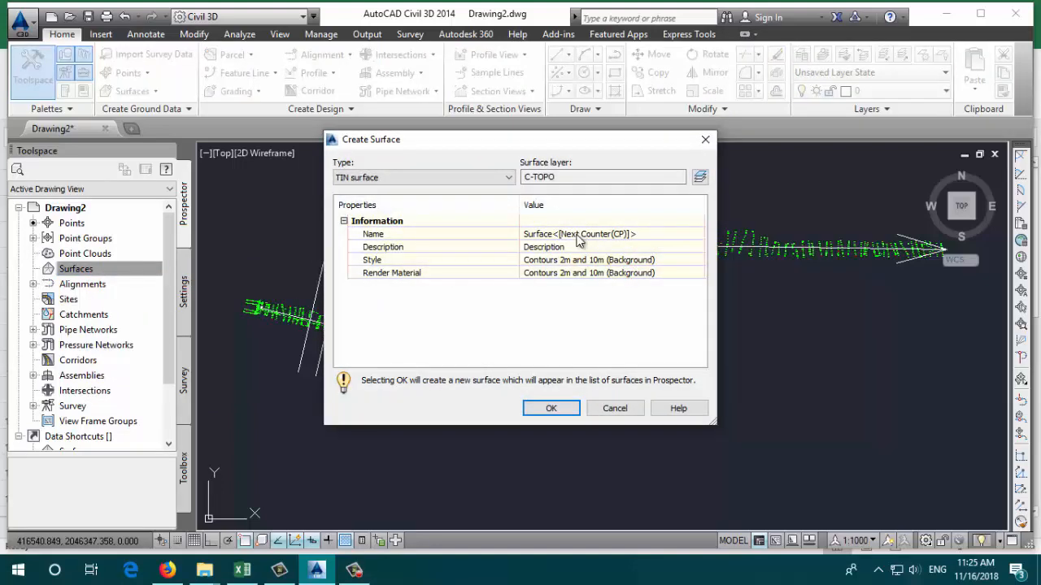
click(623, 234)
text(all)
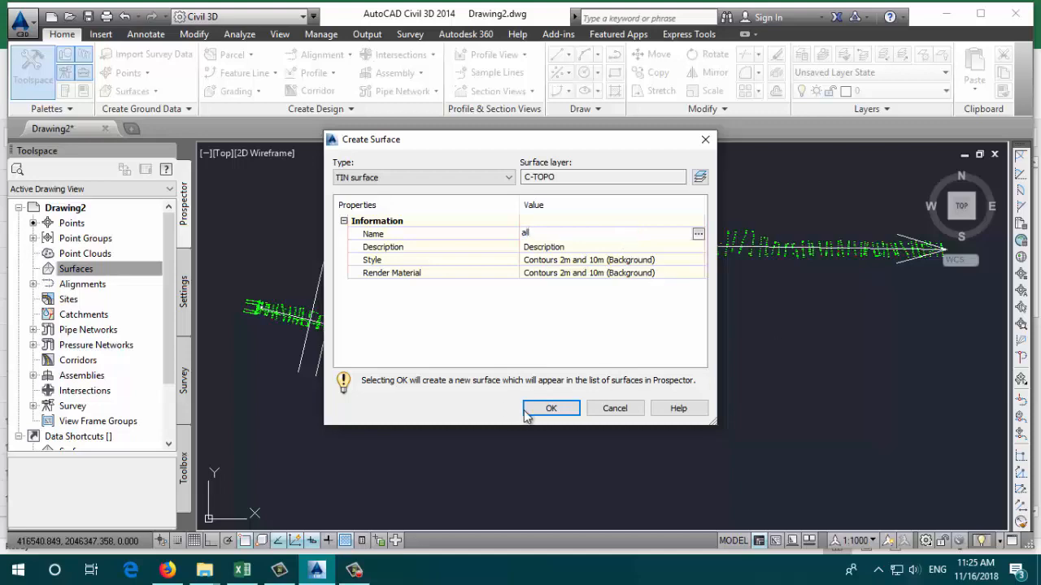
click(550, 408)
Step: Expand the surface "all" down to the point groups in its definition and bring up their options
click(46, 270)
click(33, 270)
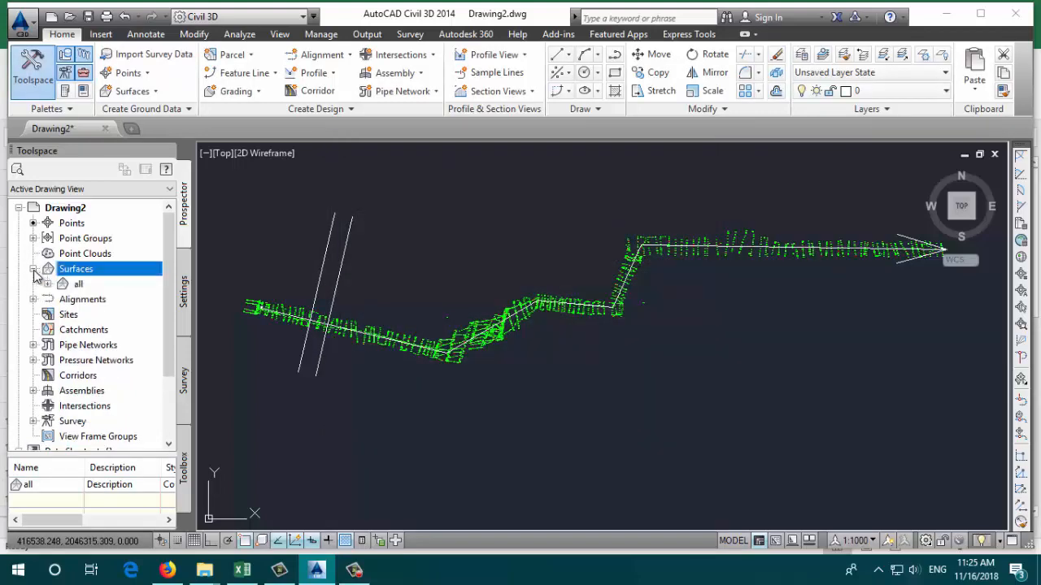
click(48, 284)
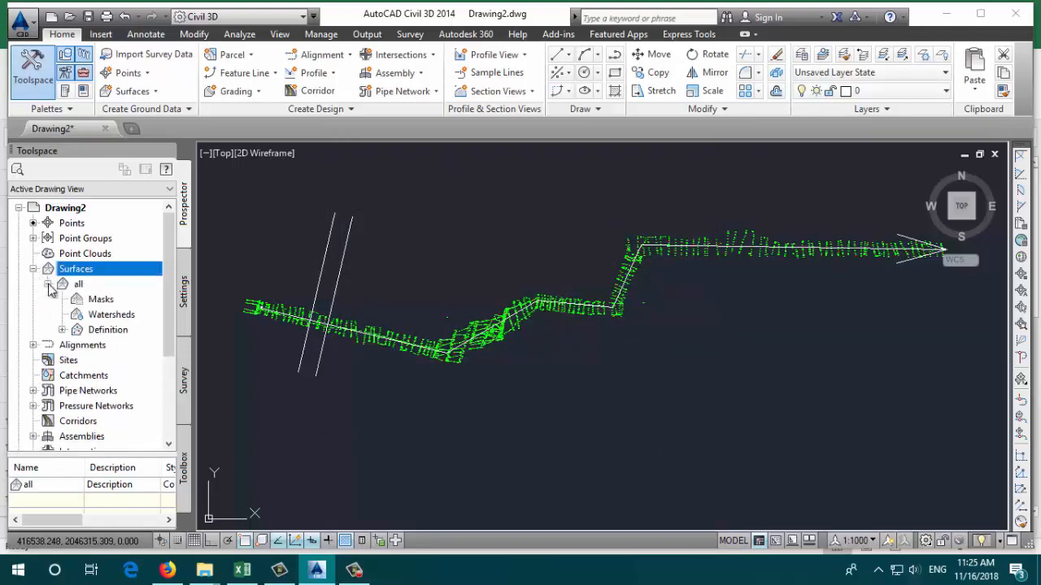
click(62, 329)
click(122, 409)
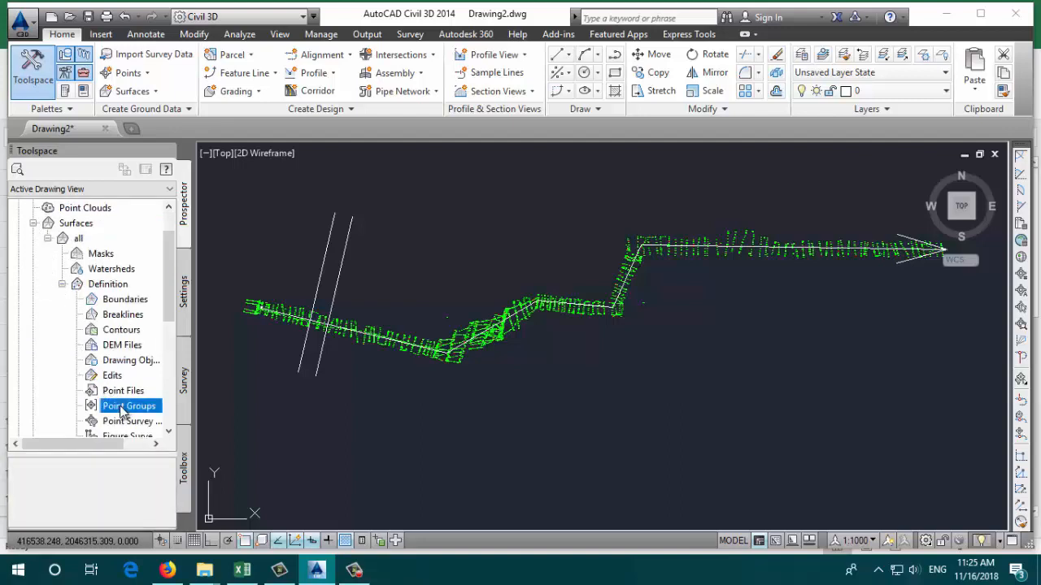
right_click(124, 413)
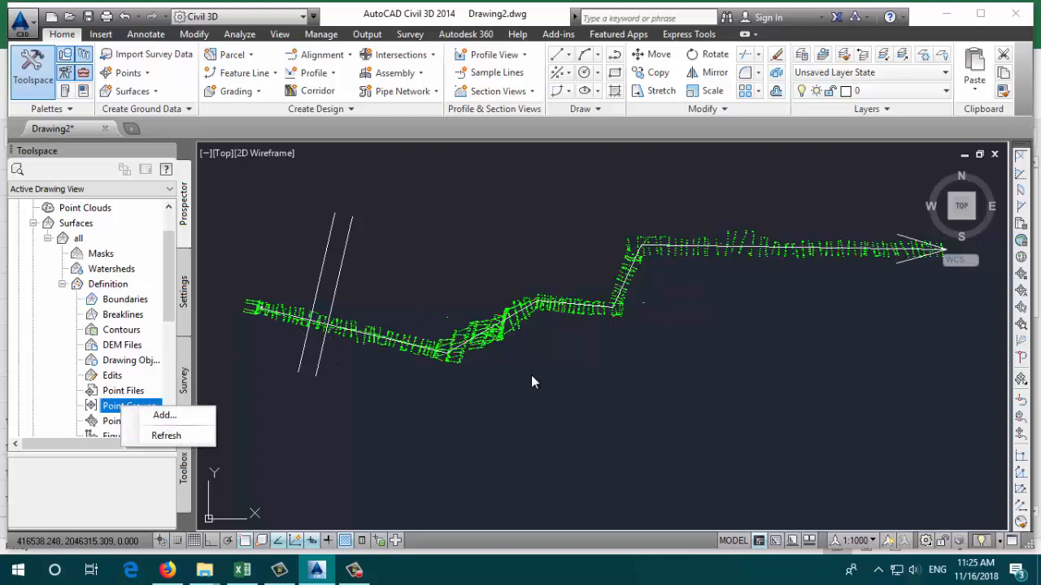
Step: Delete the point group "all" from the drawing's point groups and confirm the deletion
drag(173, 283, 172, 259)
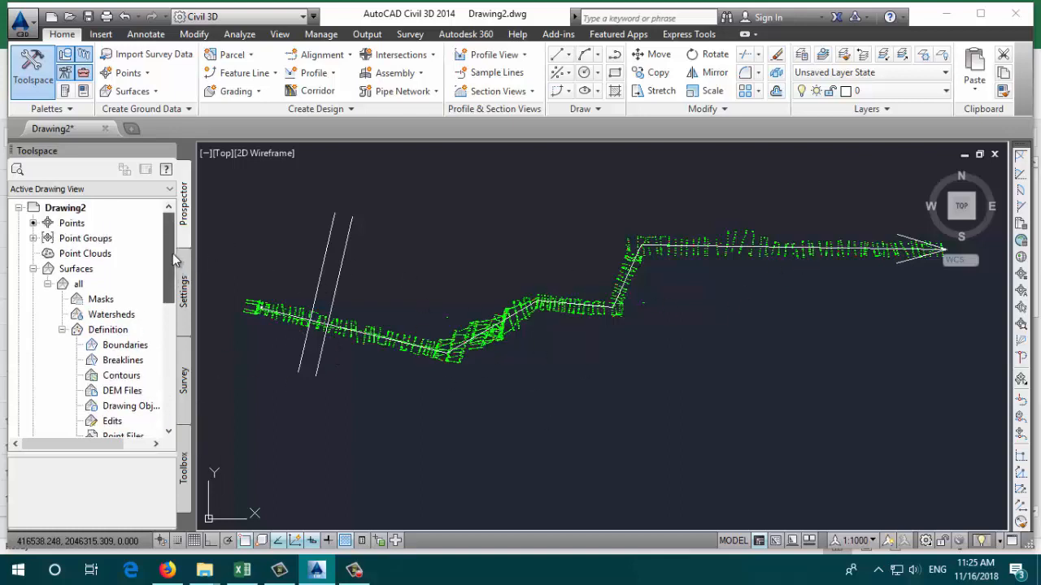
click(33, 238)
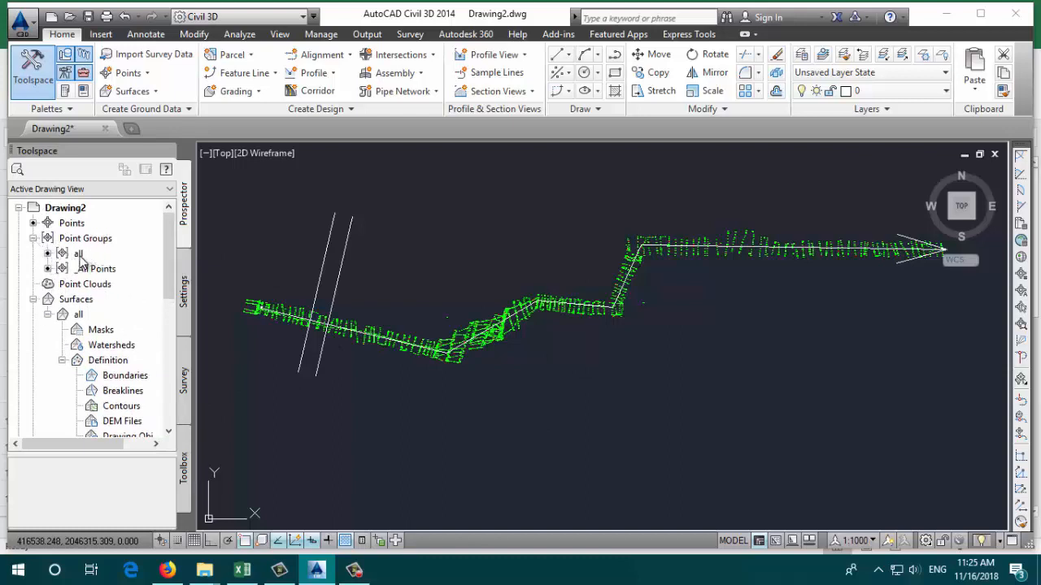
click(79, 254)
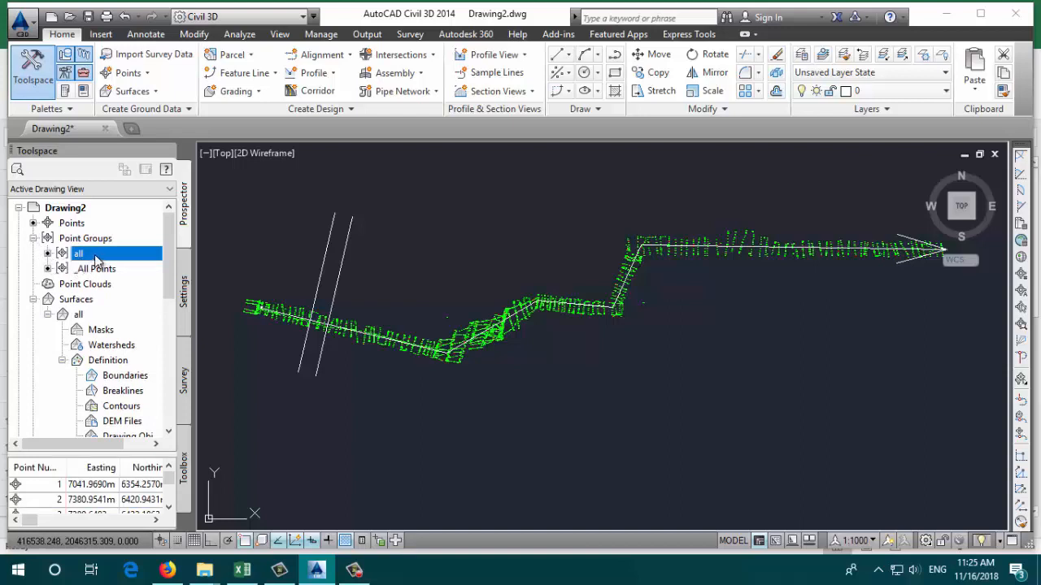
right_click(96, 258)
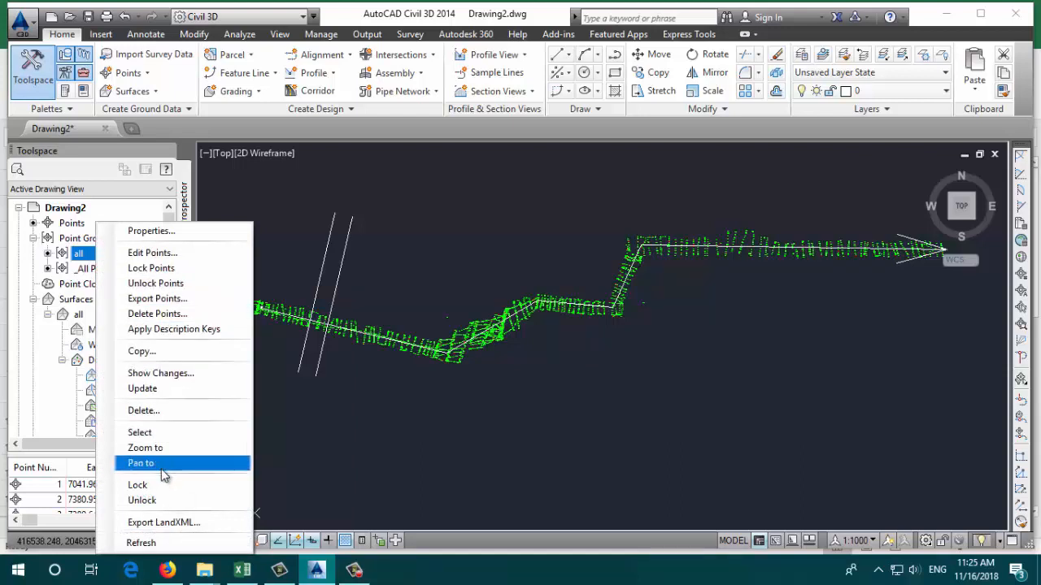
click(166, 410)
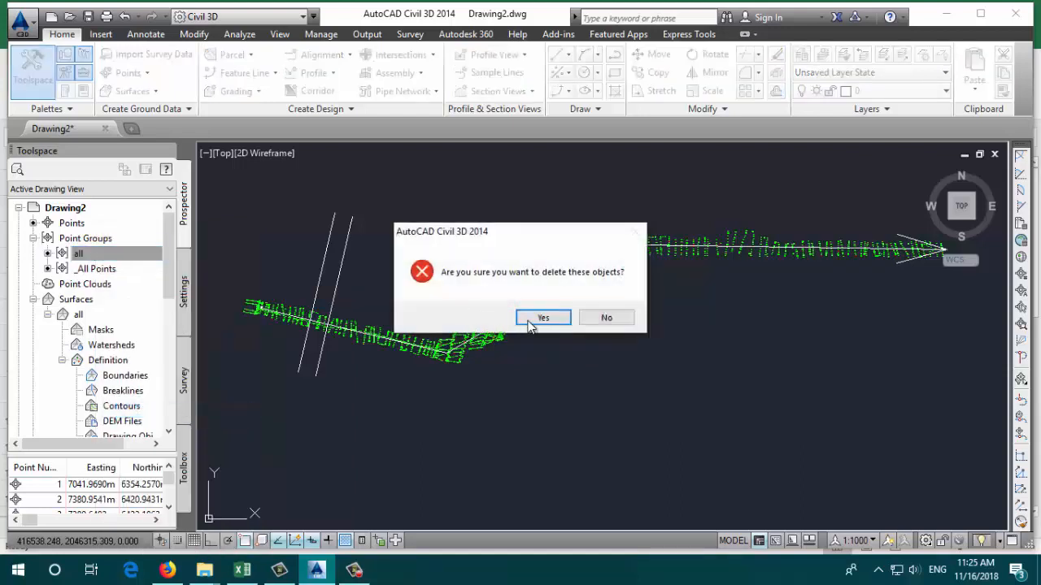
click(534, 318)
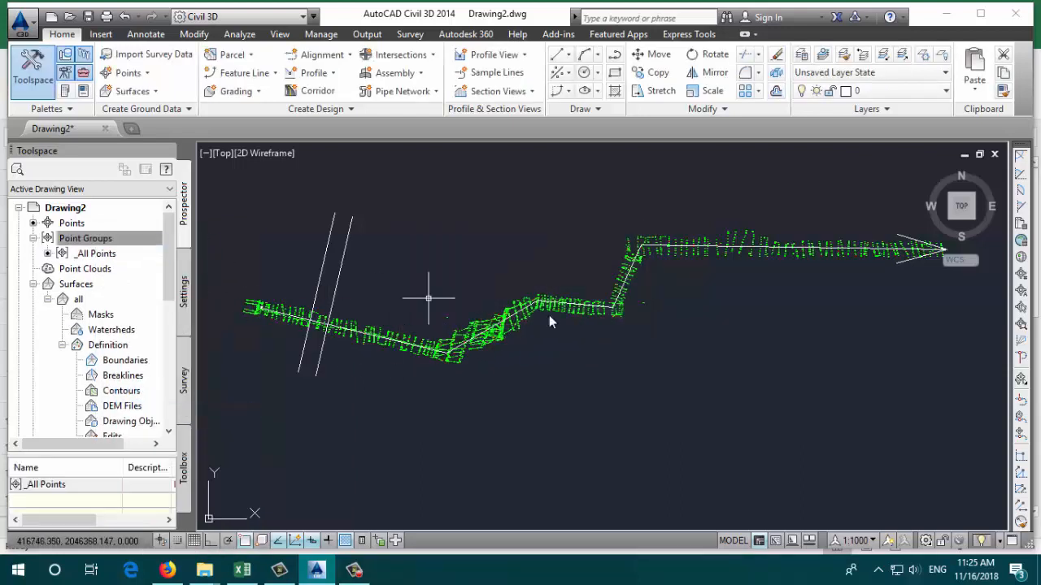
Step: Start a new point group named "a" followed by a long run of "l" letters, using the Elevation Only point label style
scroll(472, 293, down, 2)
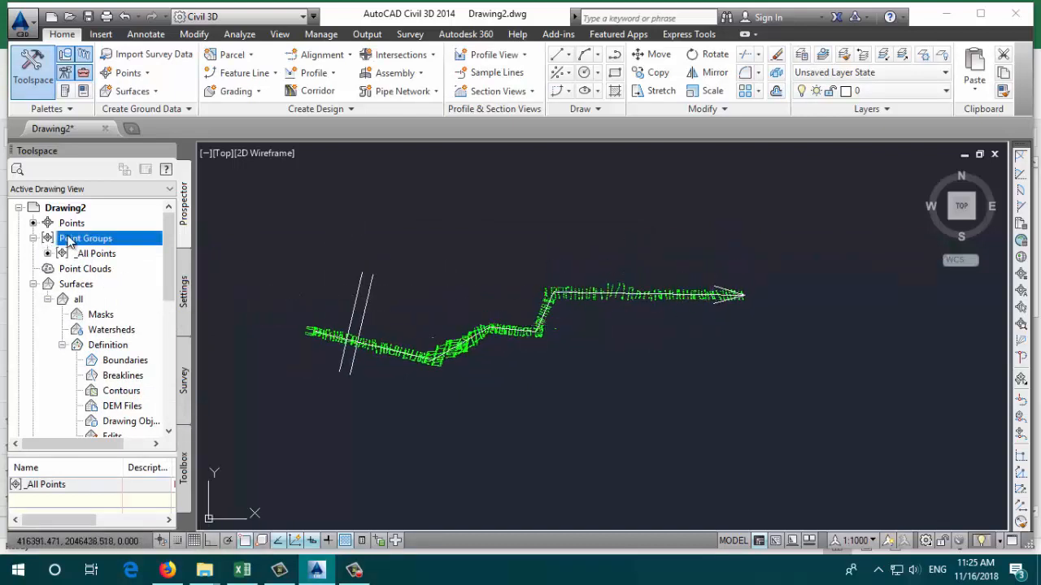
right_click(103, 244)
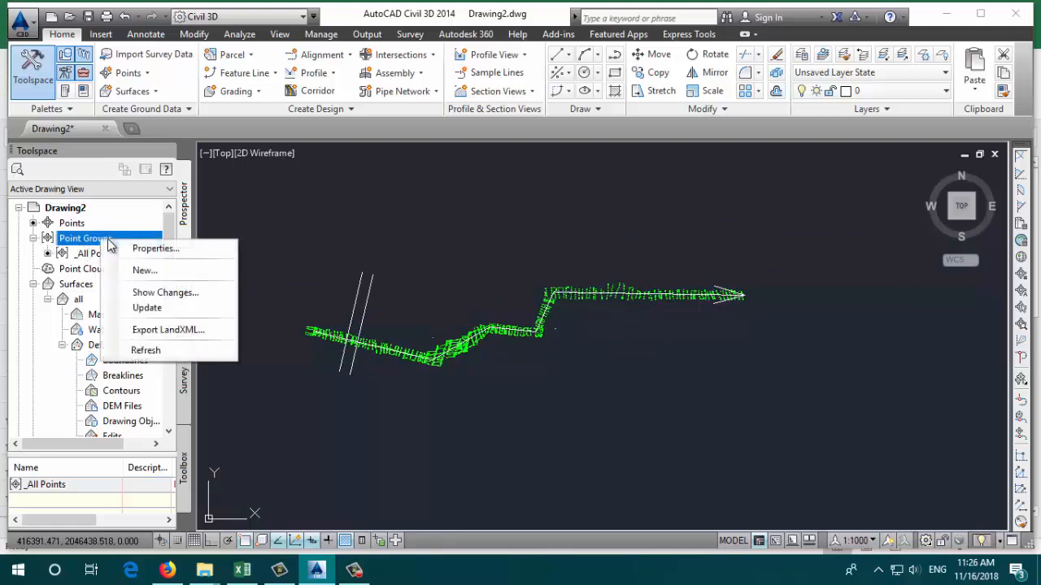
click(173, 269)
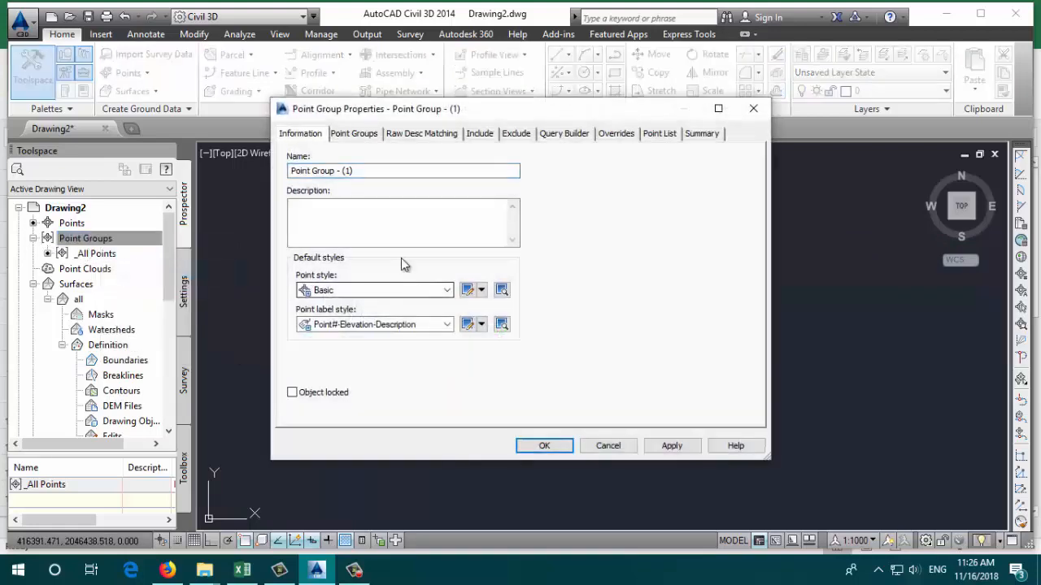
text(a)
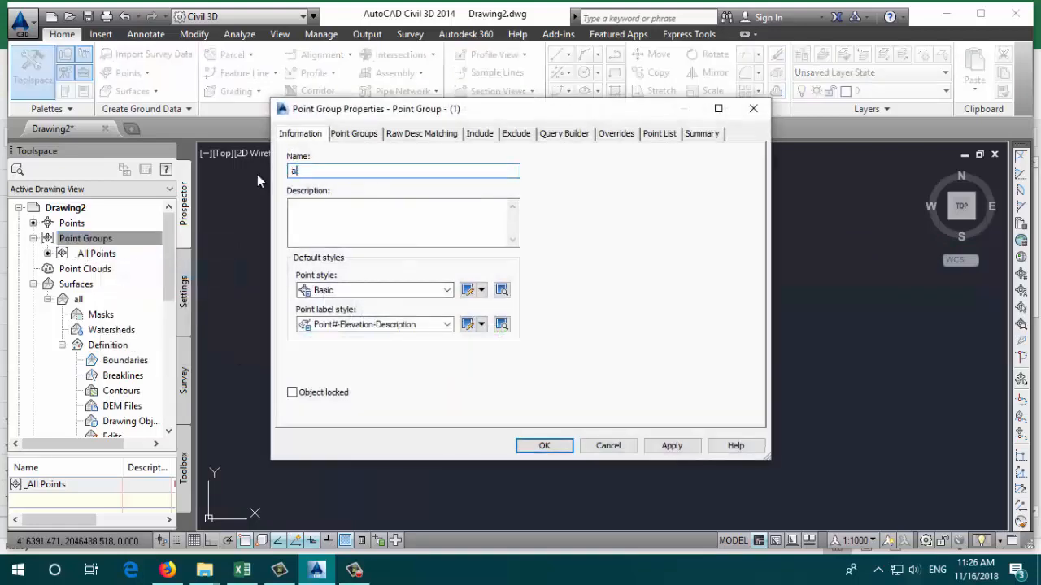
text(lllllllllll)
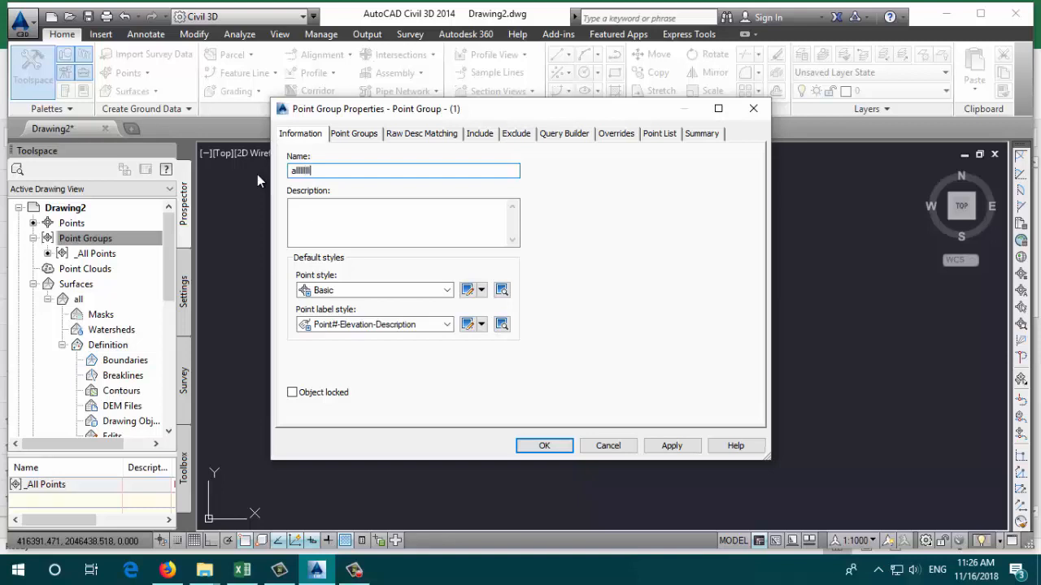
click(365, 328)
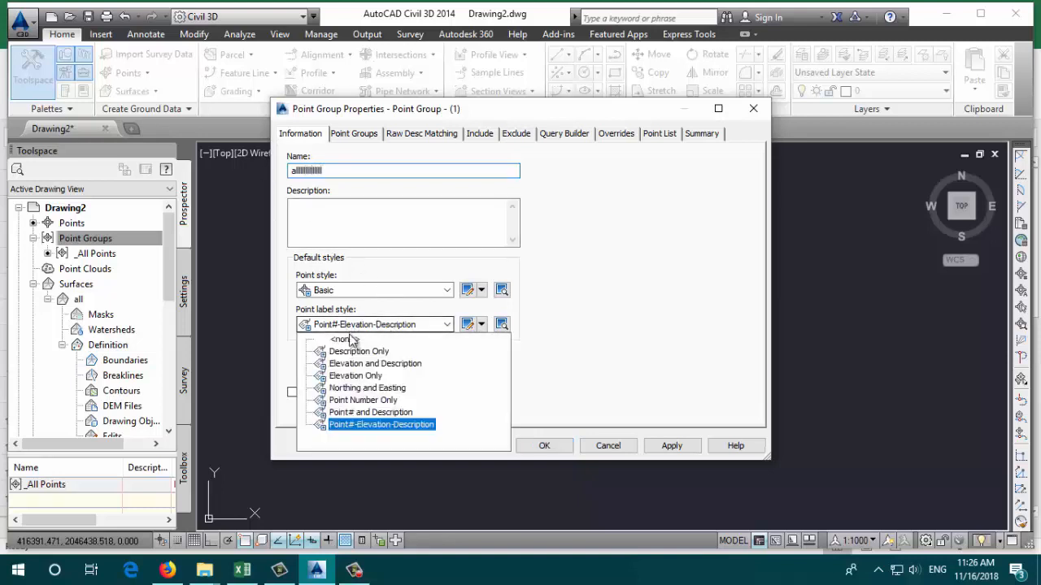
click(350, 375)
click(469, 325)
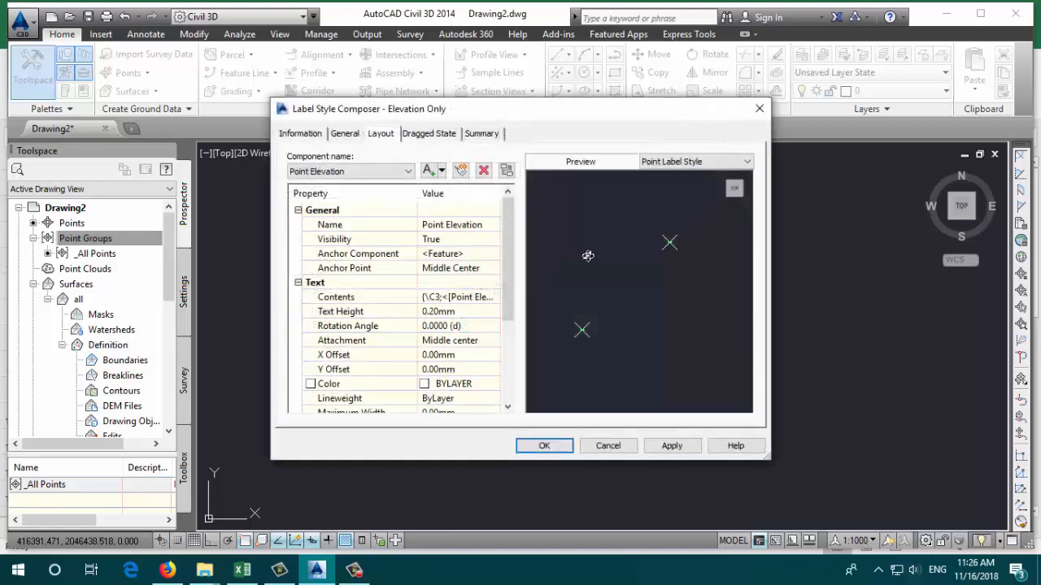
click(536, 445)
Step: Add a square frame to the Basic point style's X marker, set the marker color to 140, and accept the style and new point group
click(468, 290)
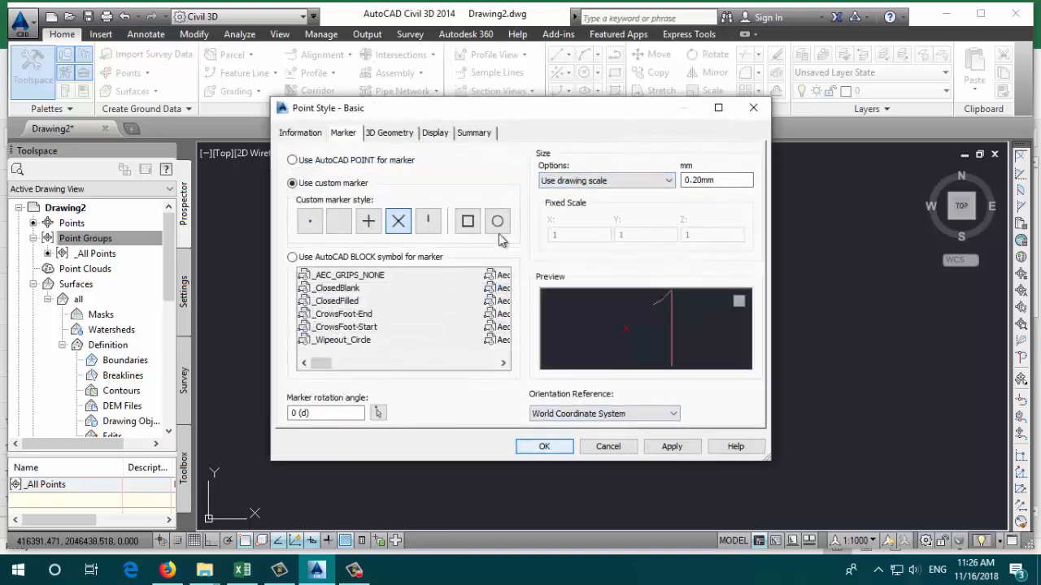
click(467, 222)
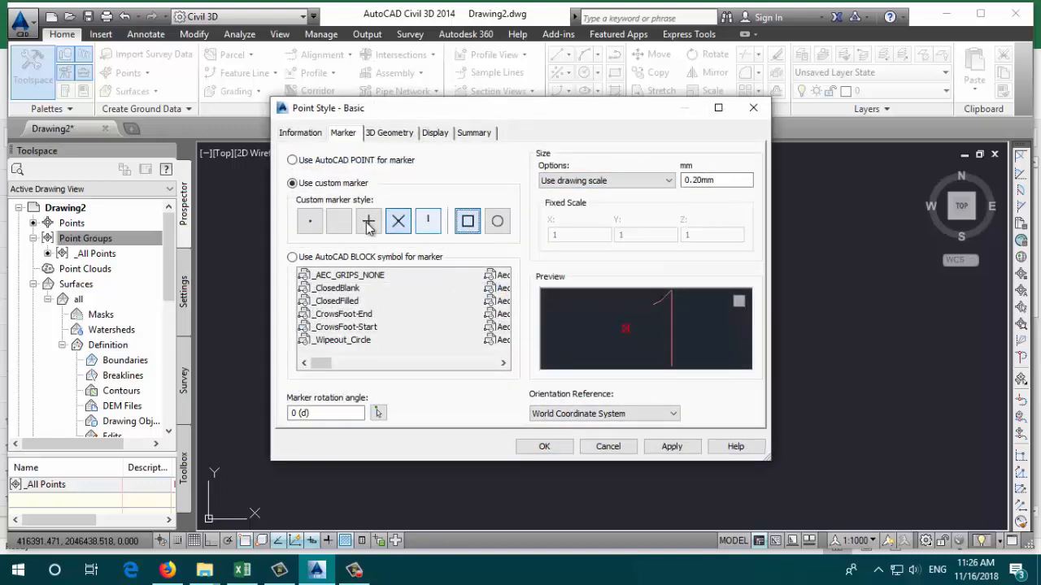
click(436, 134)
click(471, 222)
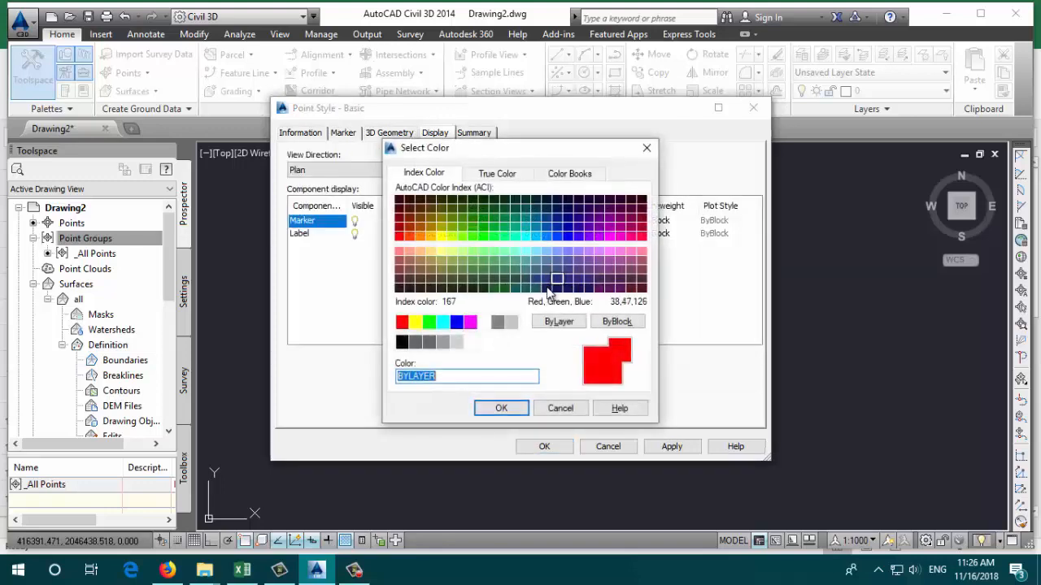
click(534, 233)
click(501, 408)
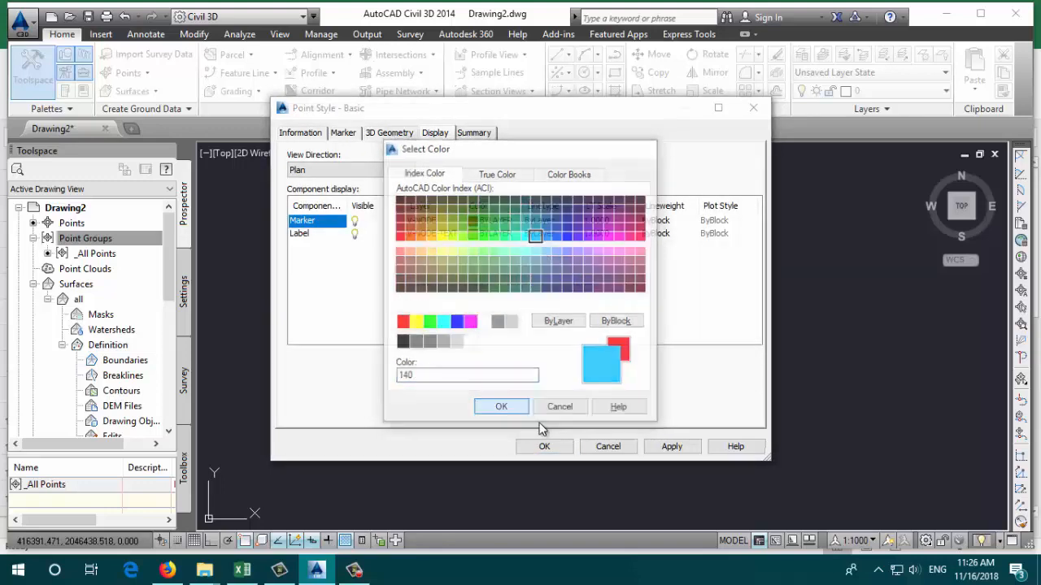
click(544, 446)
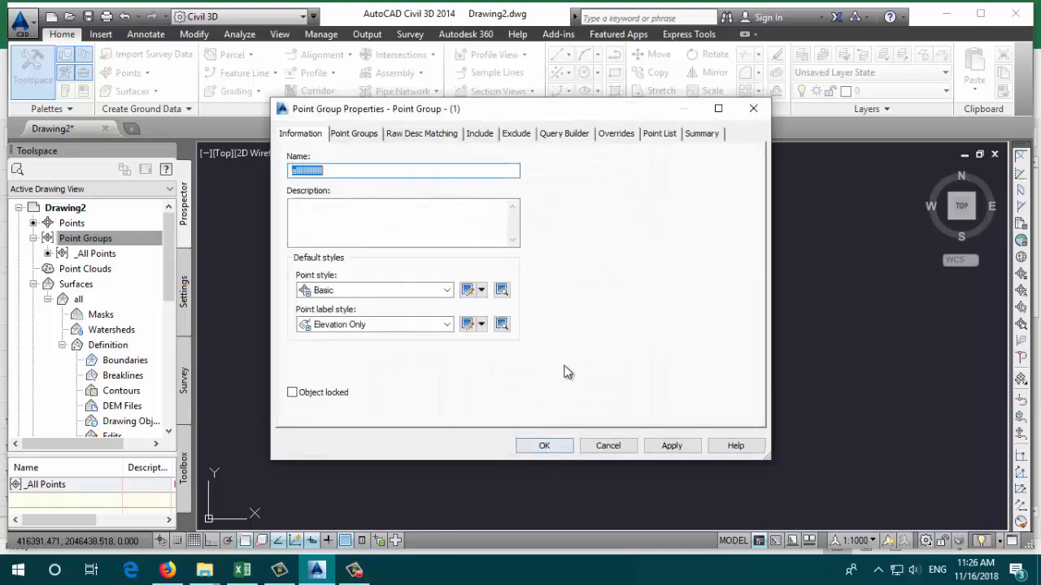
click(547, 449)
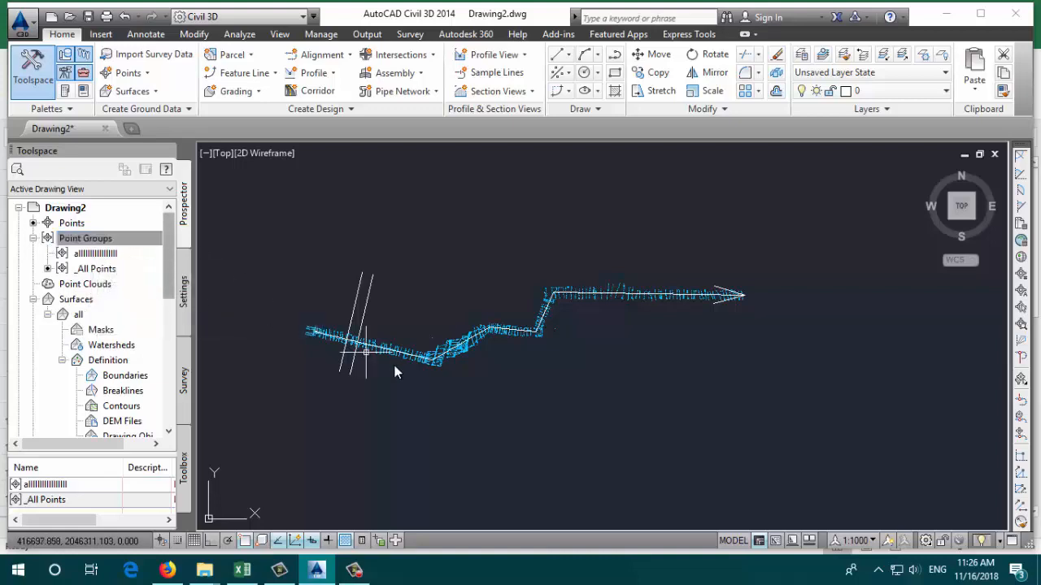
Step: Open the new point group's properties and turn on including points with matching numbers
scroll(394, 372, up, 3)
scroll(367, 353, down, 2)
scroll(490, 341, up, 3)
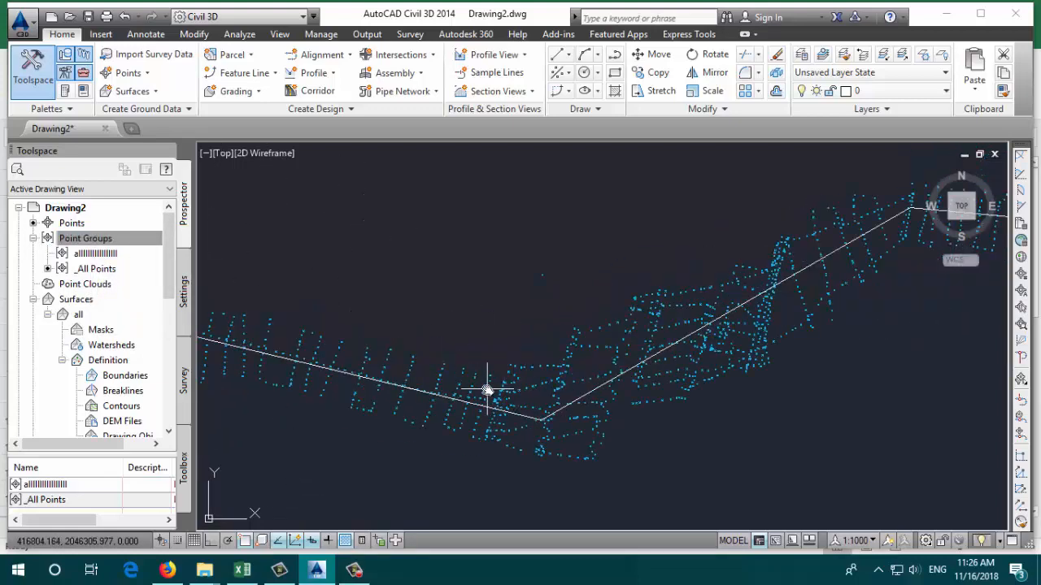
scroll(425, 365, up, 6)
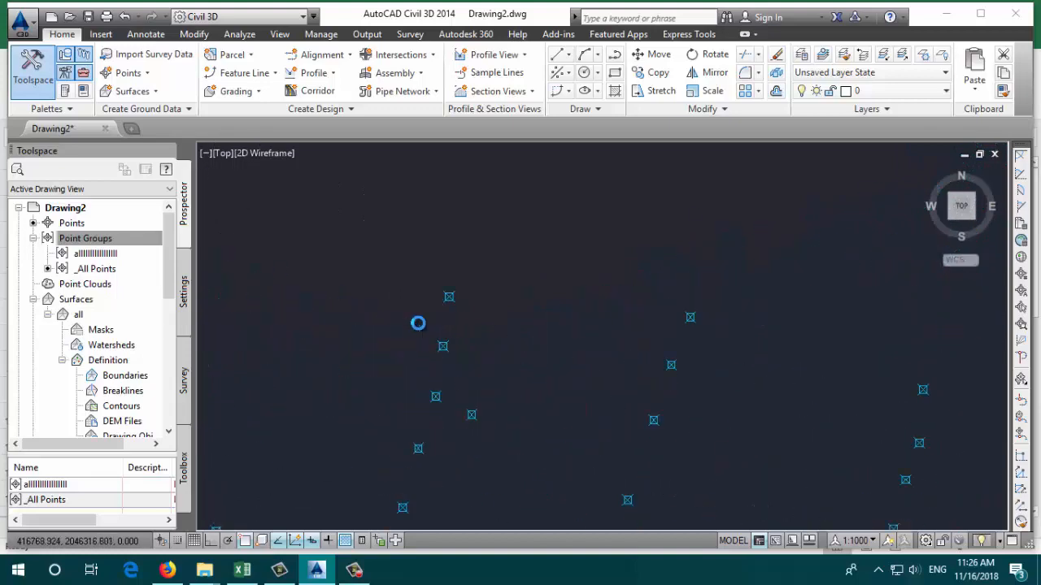
scroll(418, 323, down, 5)
click(90, 259)
right_click(99, 257)
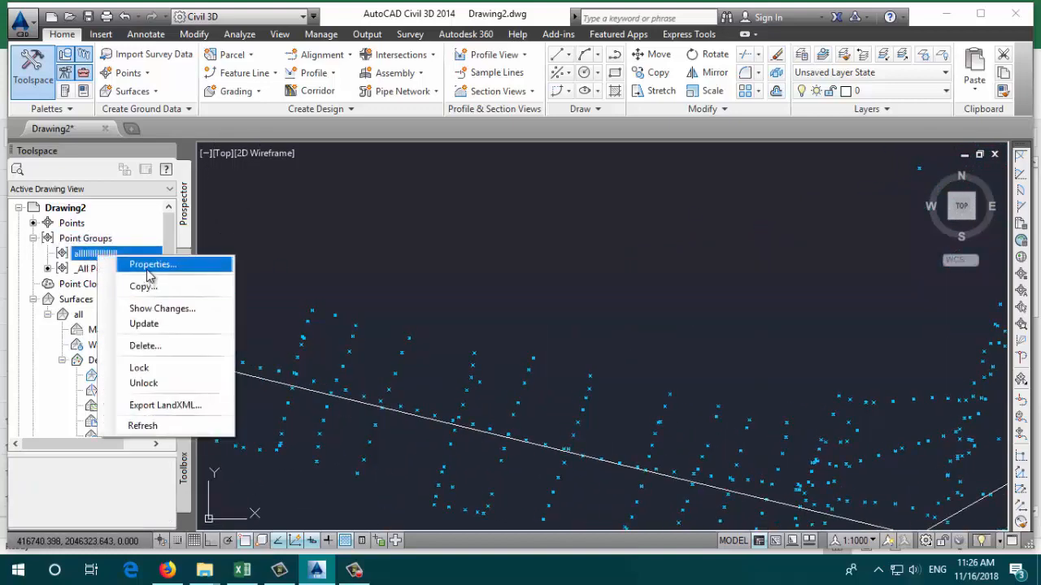
click(148, 272)
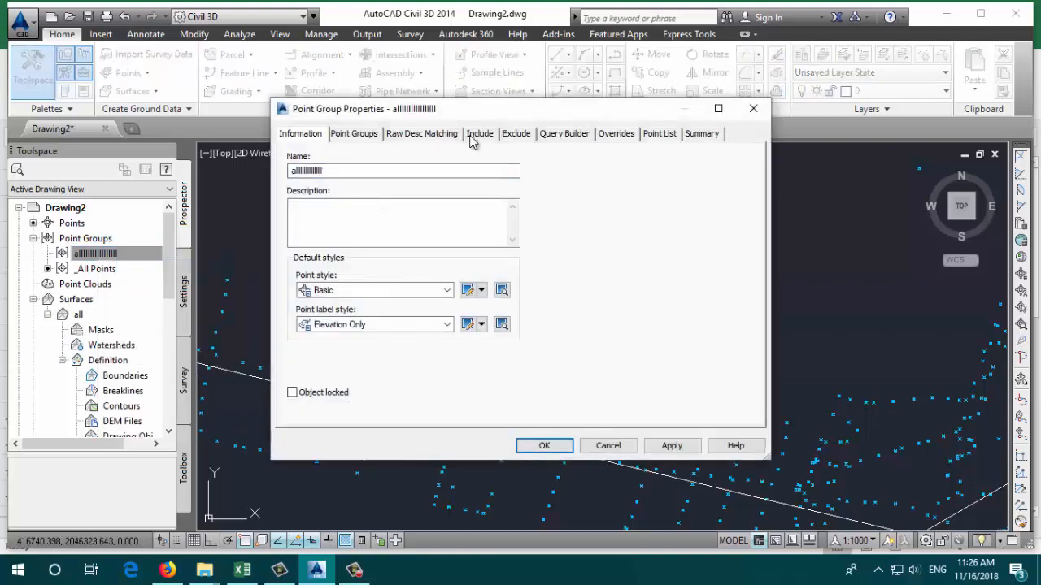
click(478, 135)
click(292, 161)
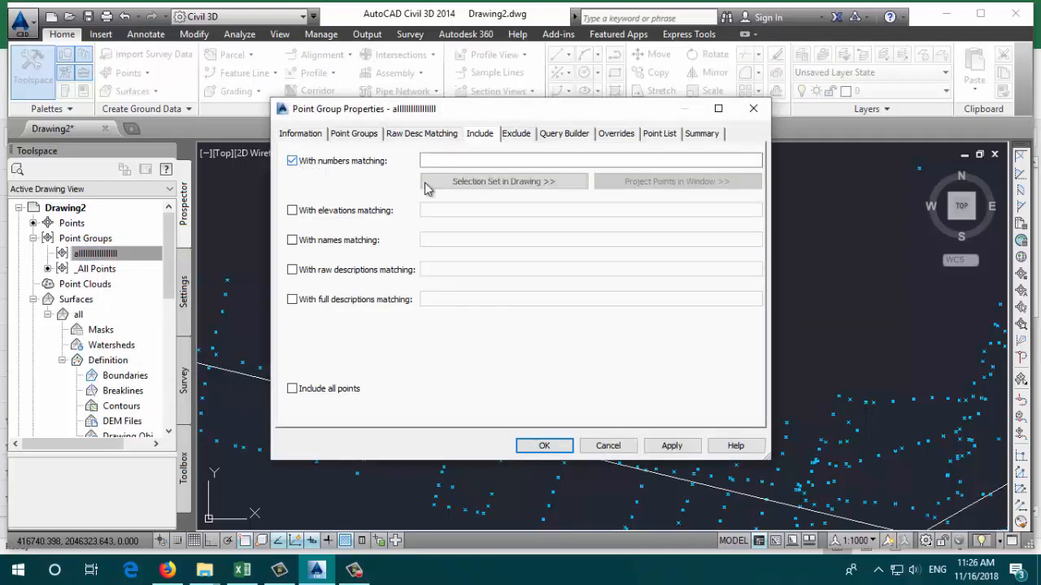
Step: Pick the point group's included points from the drawing by enclosing the whole surveyed route in a selection window
click(483, 187)
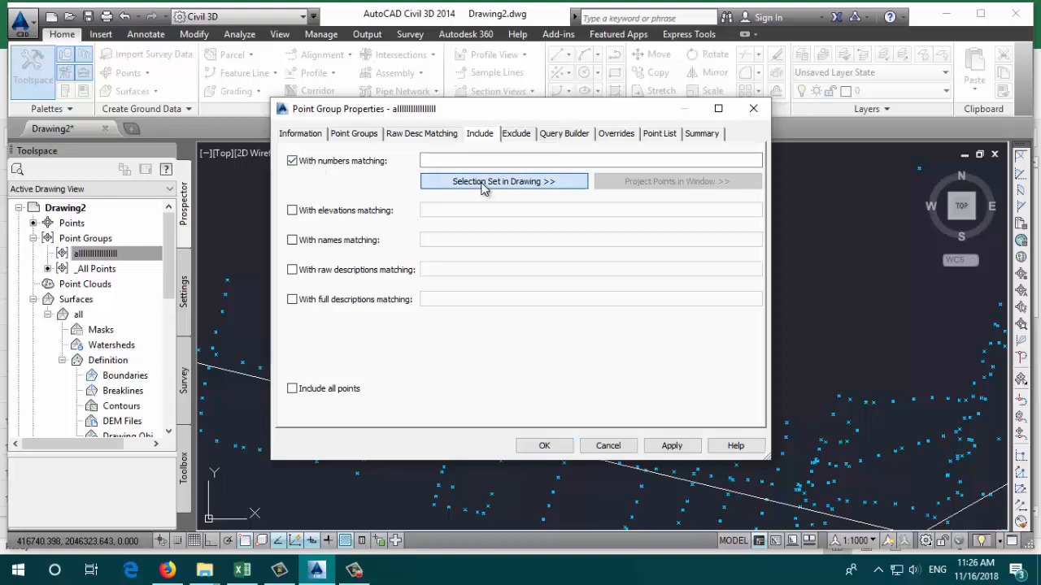
scroll(480, 197, down, 5)
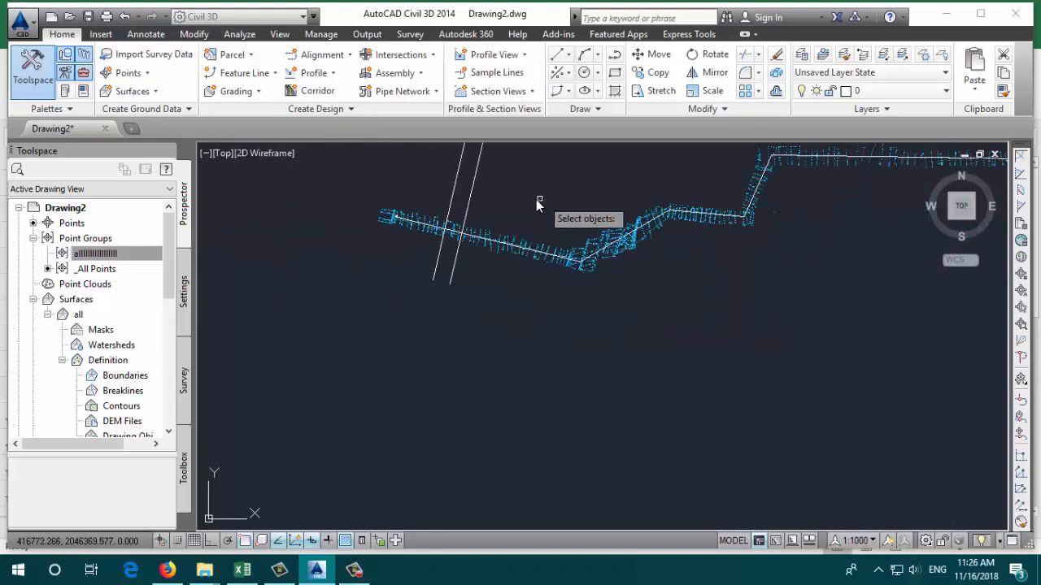
middle_drag(528, 271, 498, 332)
click(324, 415)
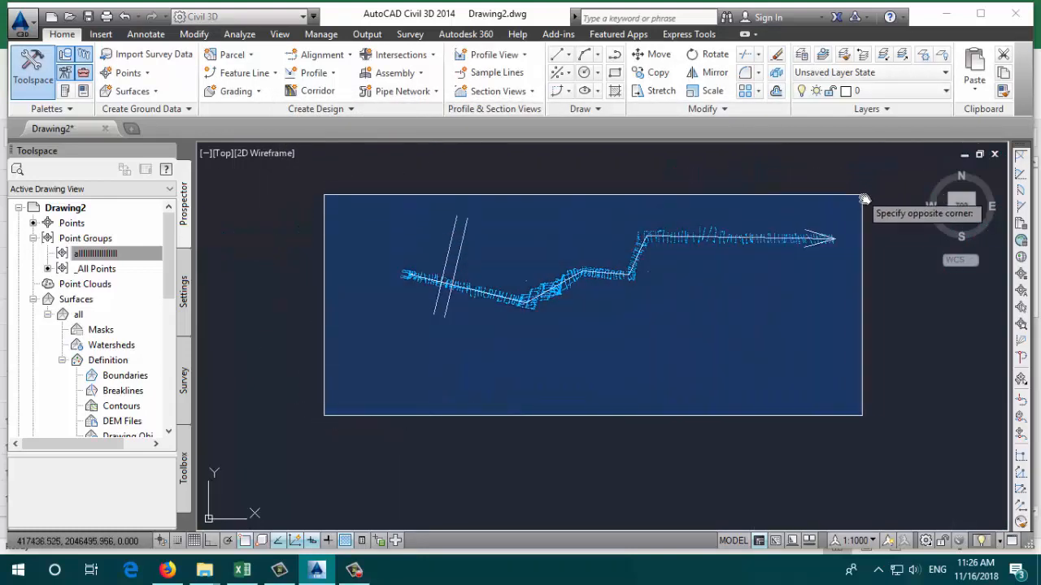
click(876, 222)
scroll(805, 252, up, 6)
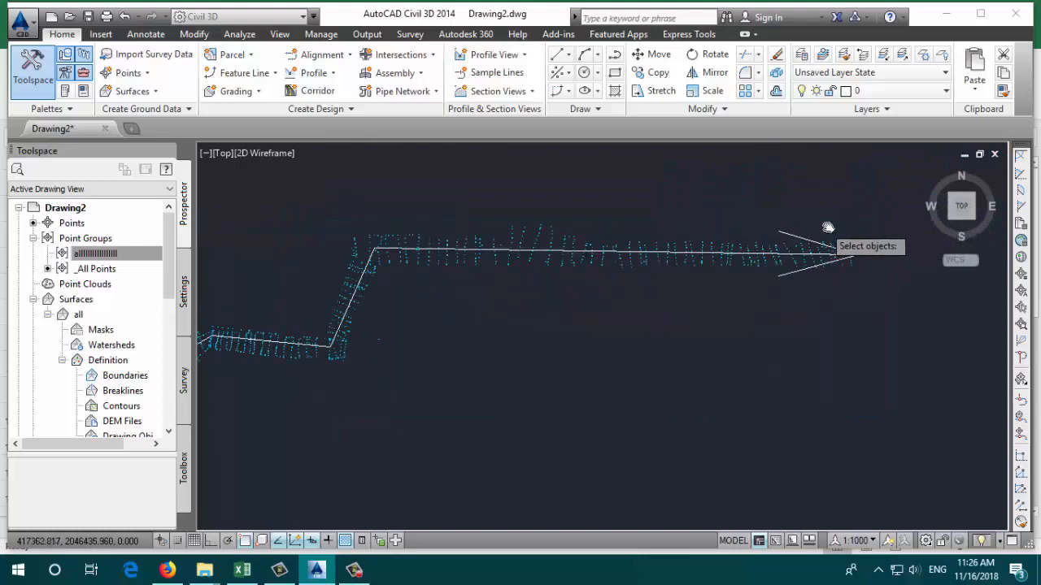
scroll(769, 247, up, 5)
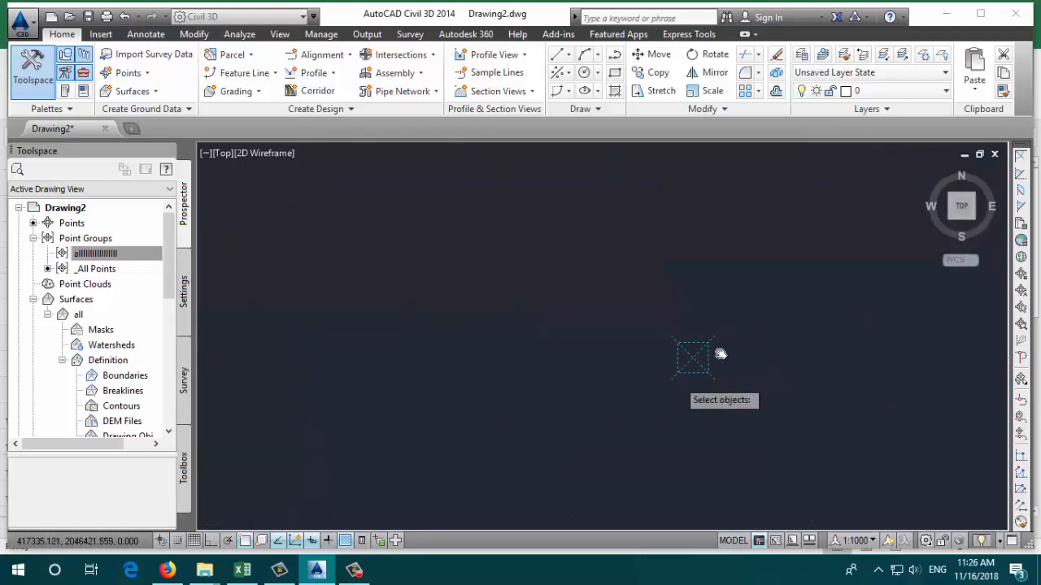
scroll(464, 360, up, 2)
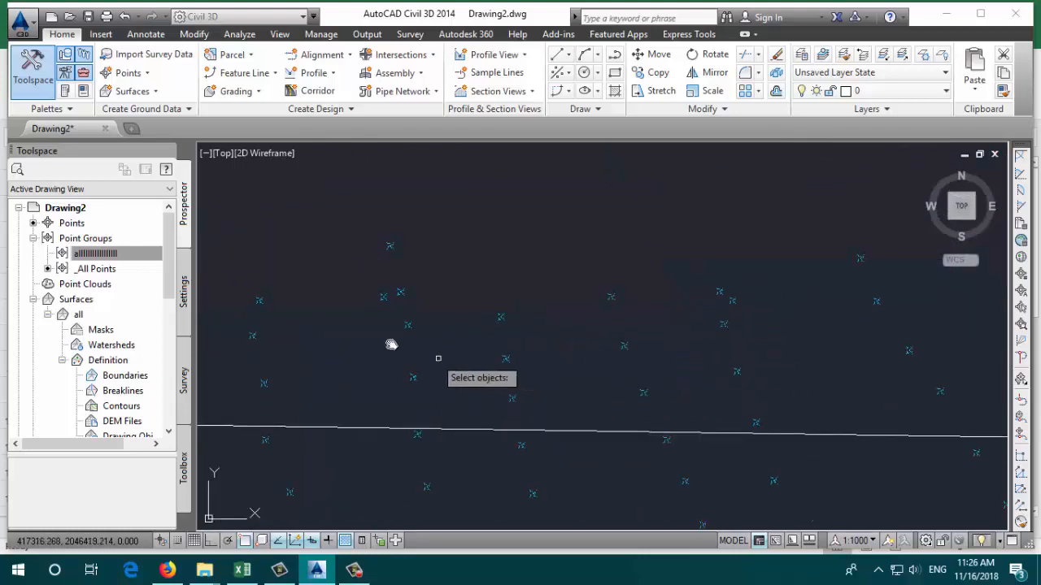
scroll(498, 325, up, 4)
scroll(479, 322, down, 8)
scroll(748, 313, up, 2)
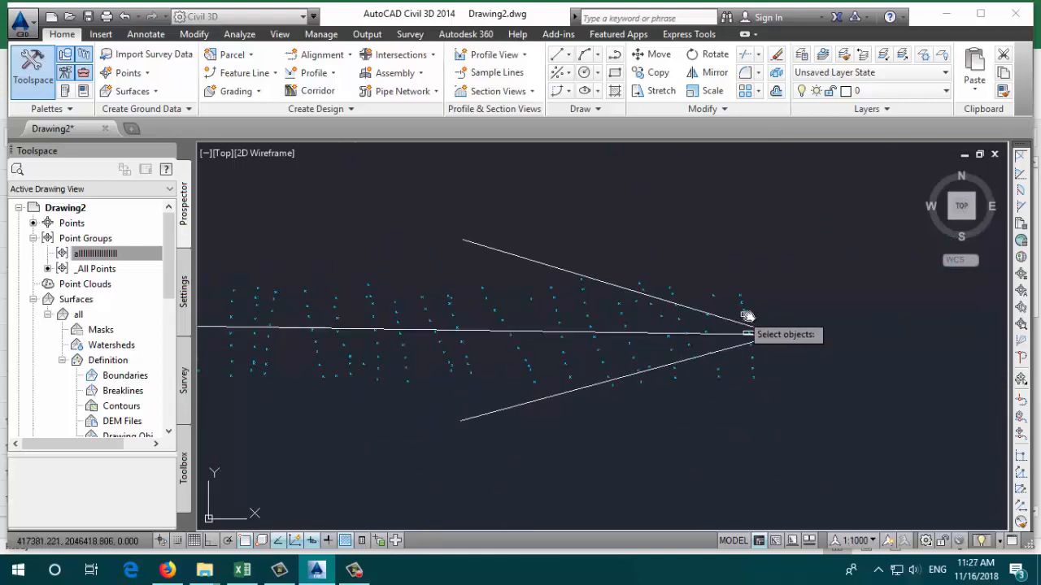
Step: Repeat the selection with a crossing window around the whole route, and accept the resulting point numbers for the point group
scroll(772, 278, down, 4)
click(819, 206)
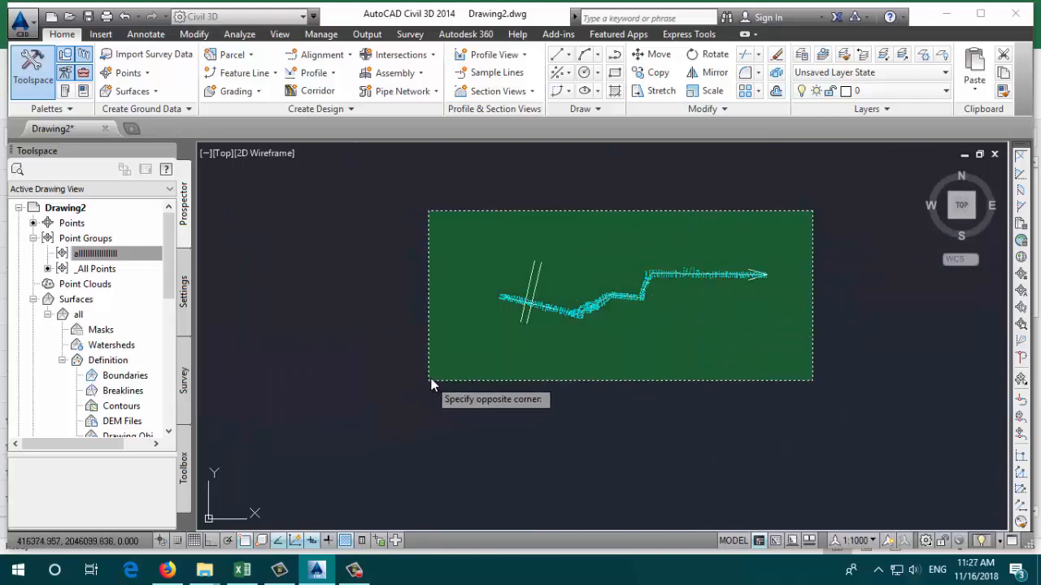
click(429, 391)
scroll(739, 279, up, 15)
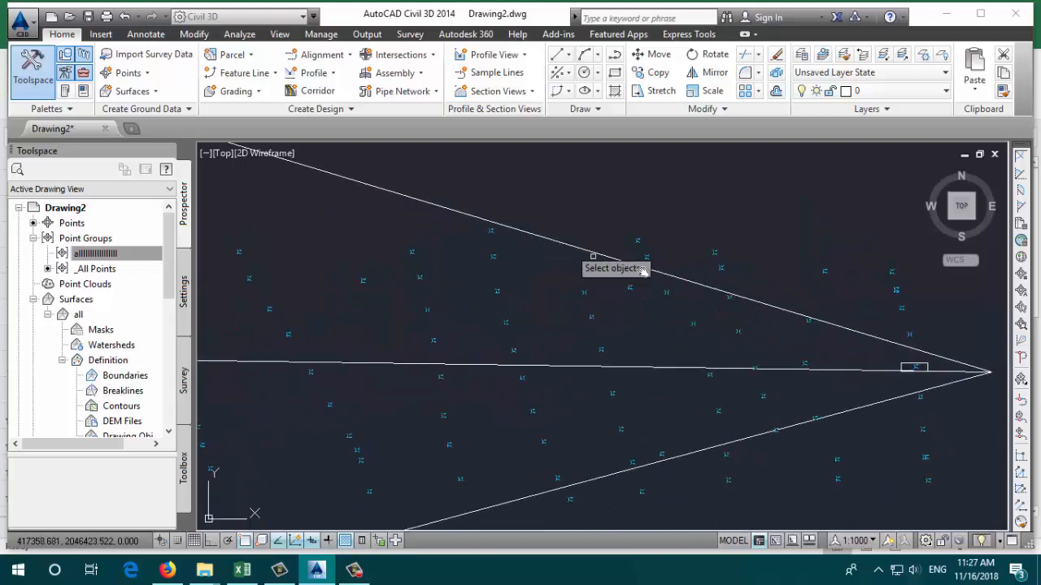
middle_drag(828, 325, 678, 293)
scroll(792, 297, up, 10)
scroll(674, 293, down, 14)
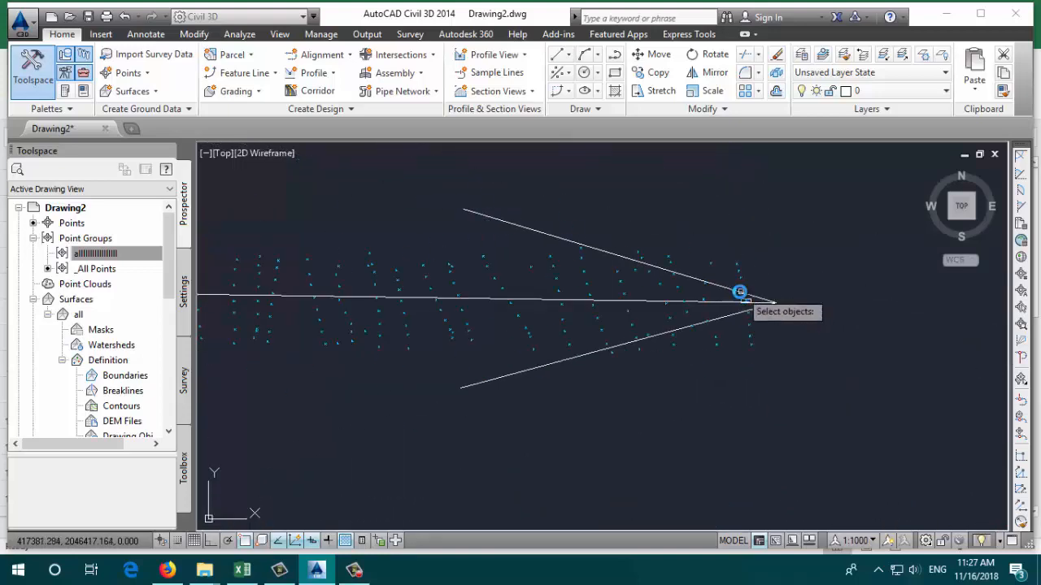
scroll(380, 249, down, 8)
middle_drag(365, 252, 567, 260)
middle_drag(393, 301, 570, 299)
middle_drag(358, 371, 488, 347)
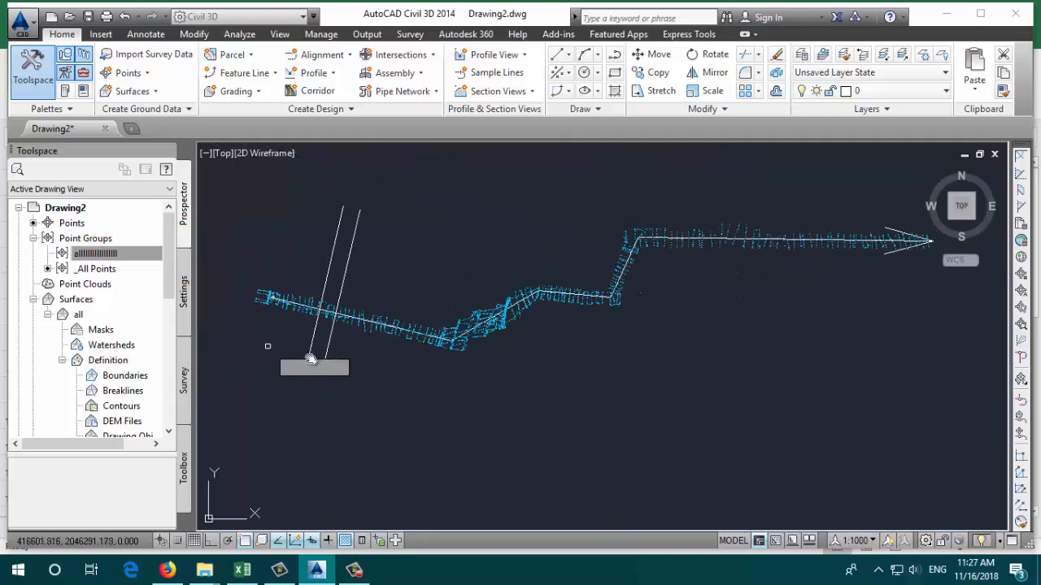
middle_drag(307, 296, 324, 351)
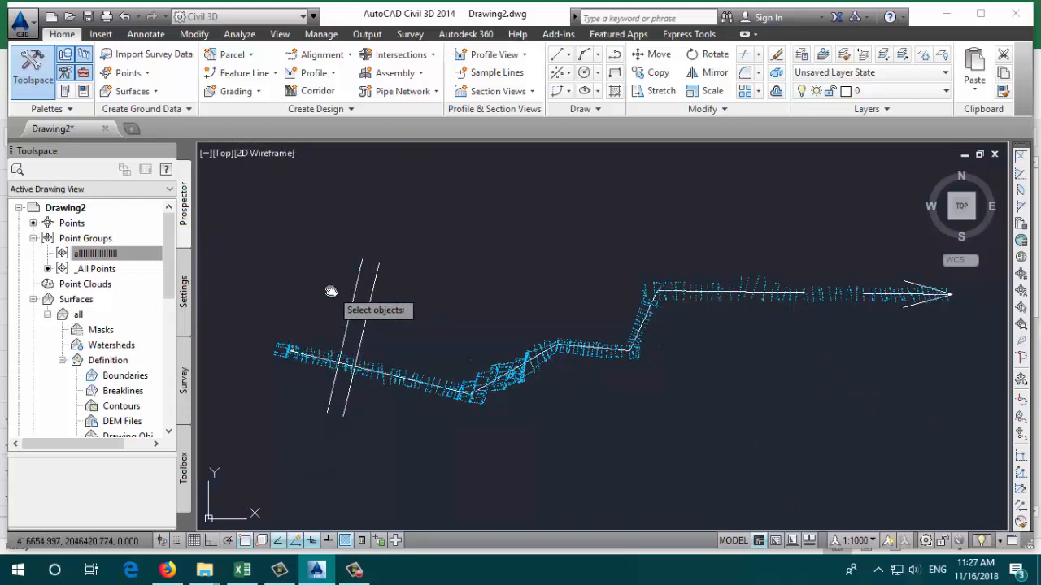
key(Return)
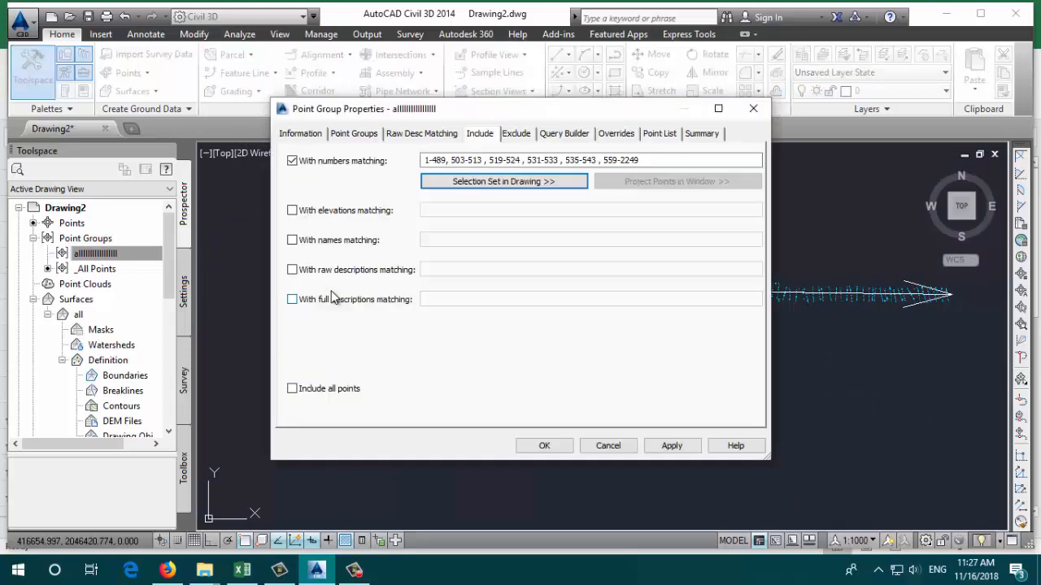
click(545, 447)
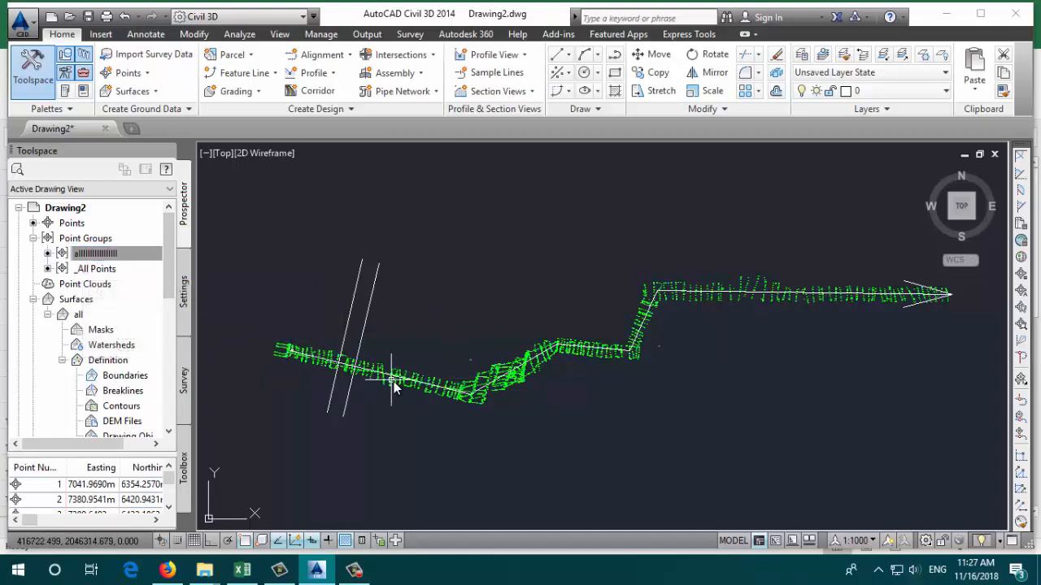
Step: Examine the point markers, elevation labels and a point's details, and review the group's points in the point editor
scroll(415, 384, up, 5)
scroll(420, 385, up, 6)
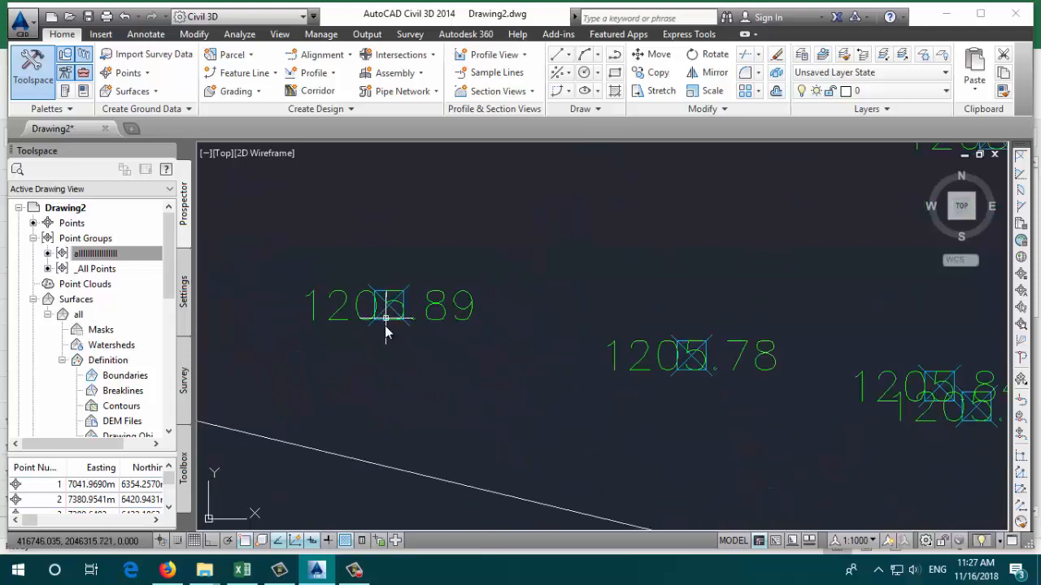
mouse_move(385, 303)
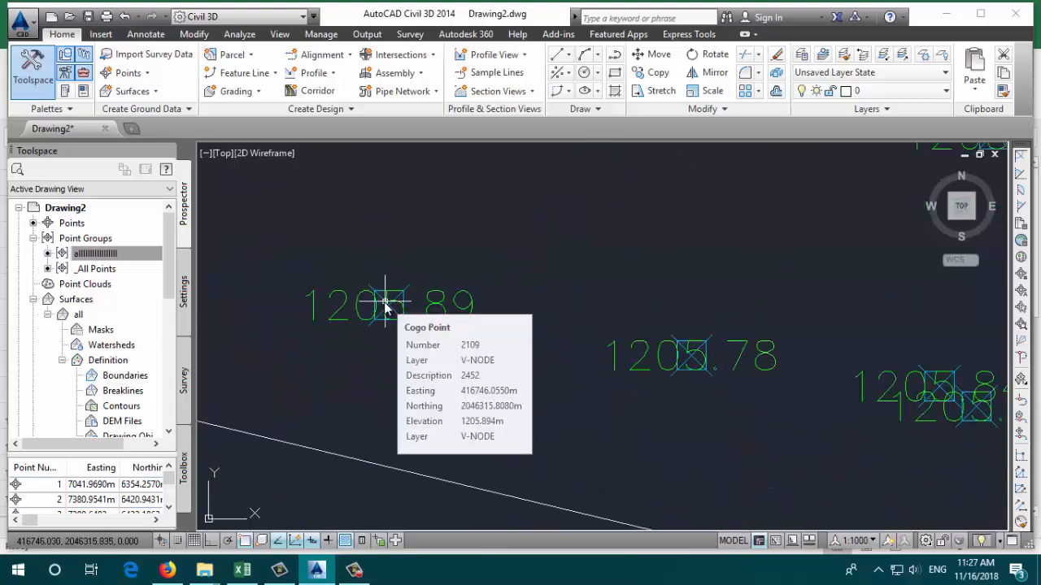
right_click(91, 254)
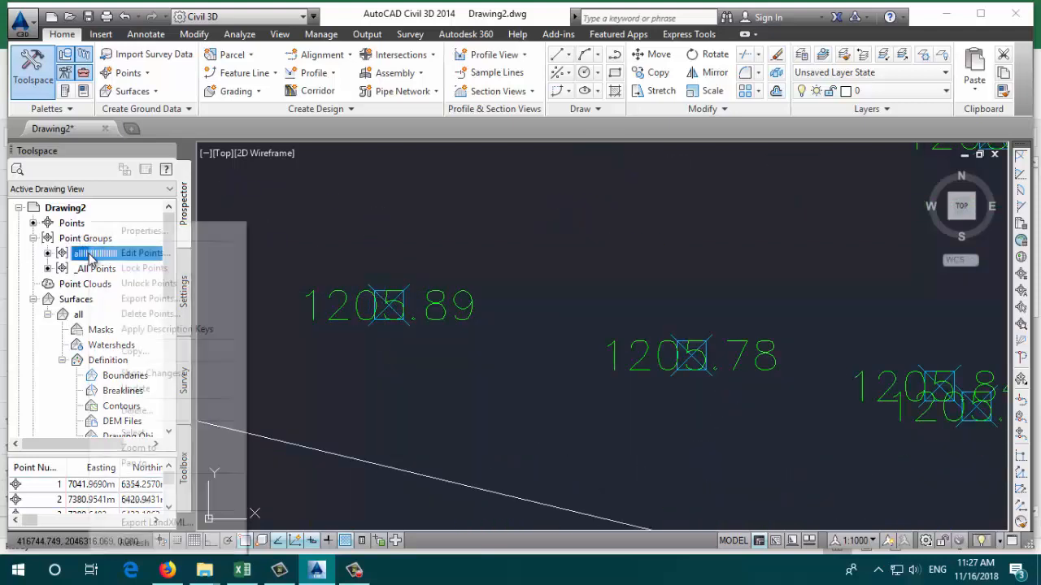
click(145, 254)
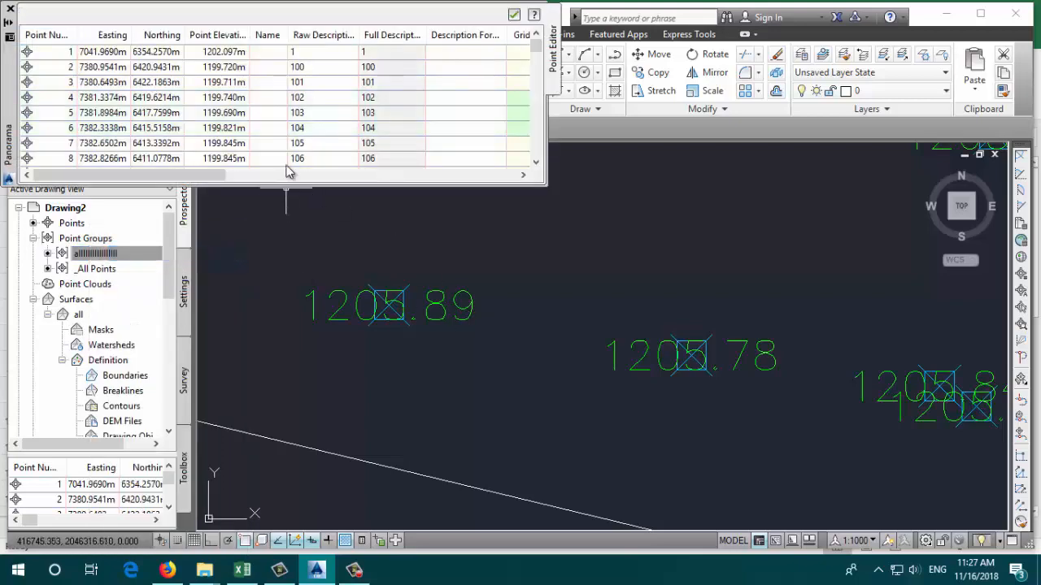
click(11, 8)
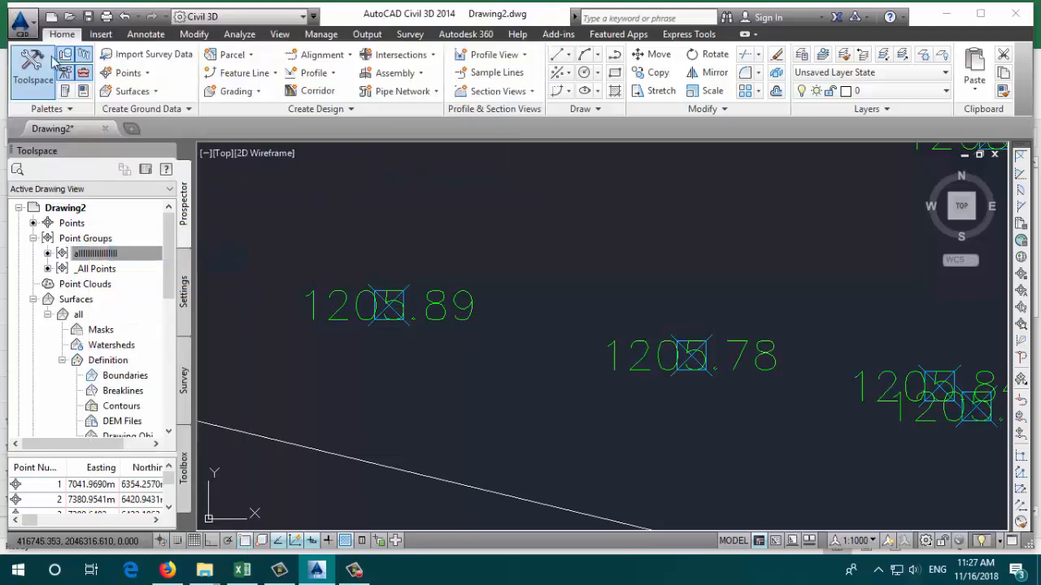
Step: Review the new point group's name and default styles in its properties, and look over the labelled route
right_click(92, 257)
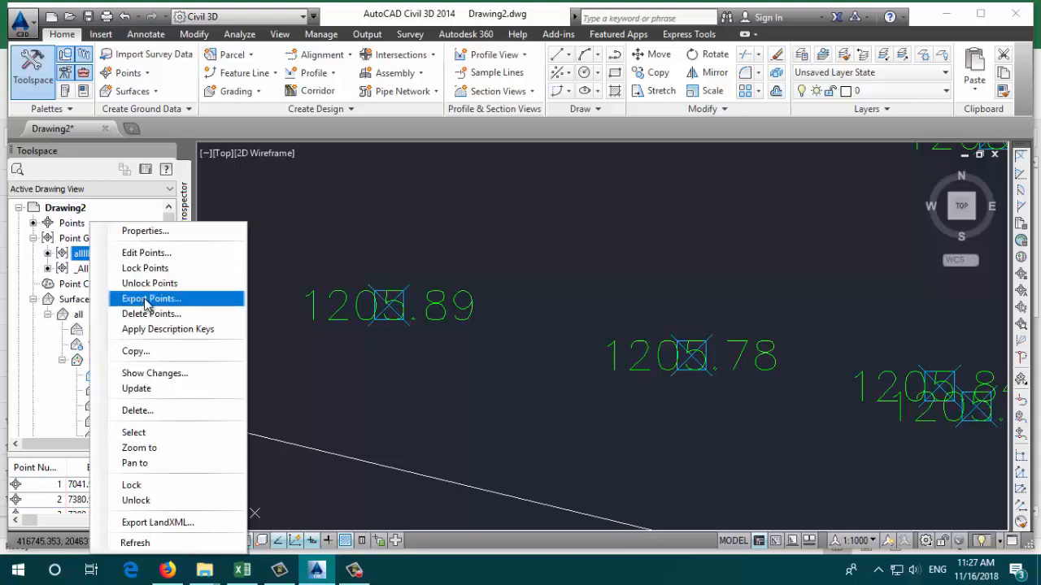
click(153, 236)
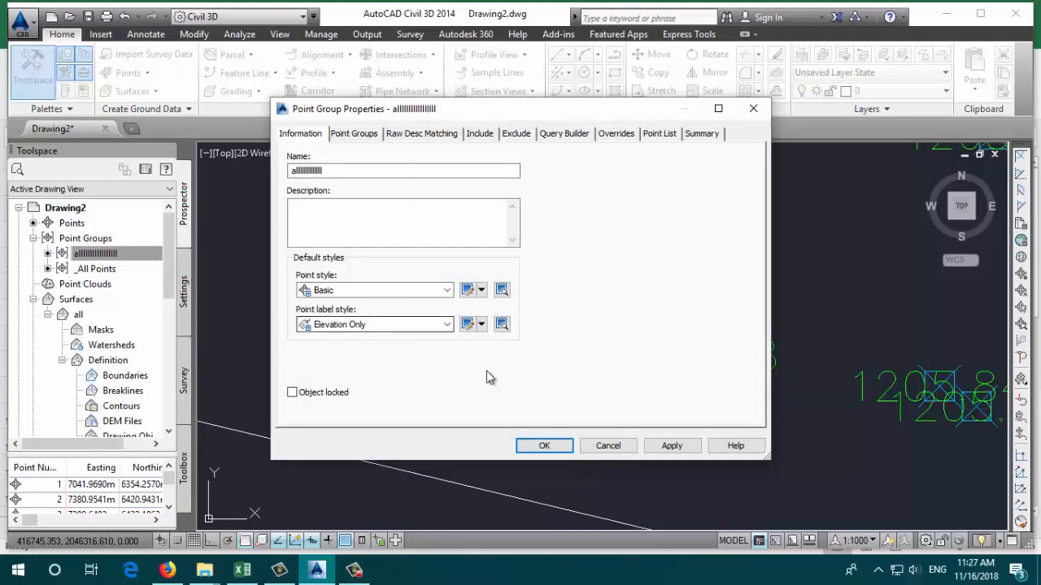
click(560, 448)
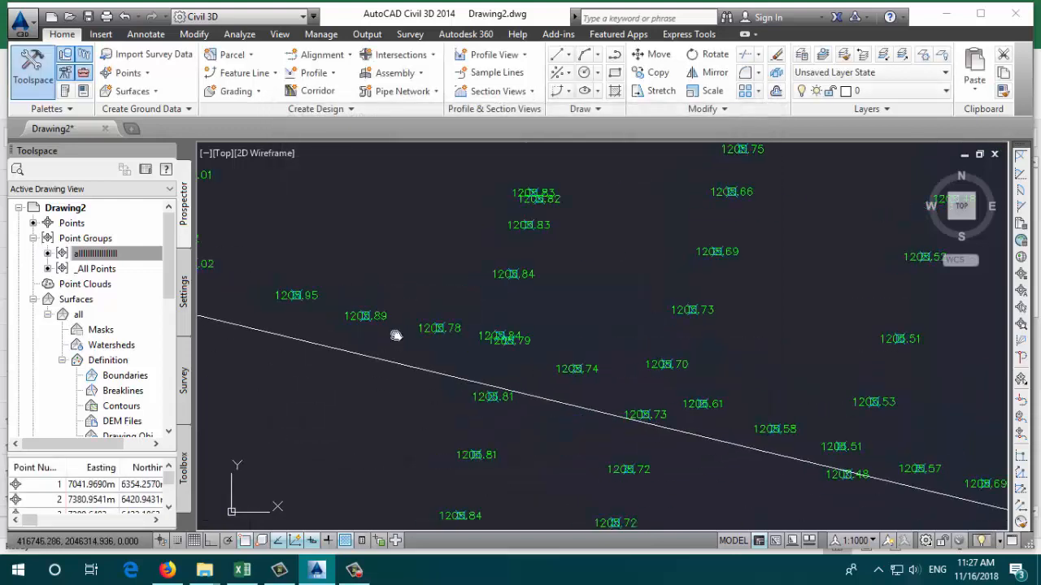
scroll(396, 335, down, 10)
drag(168, 279, 166, 346)
drag(167, 299, 176, 218)
click(98, 273)
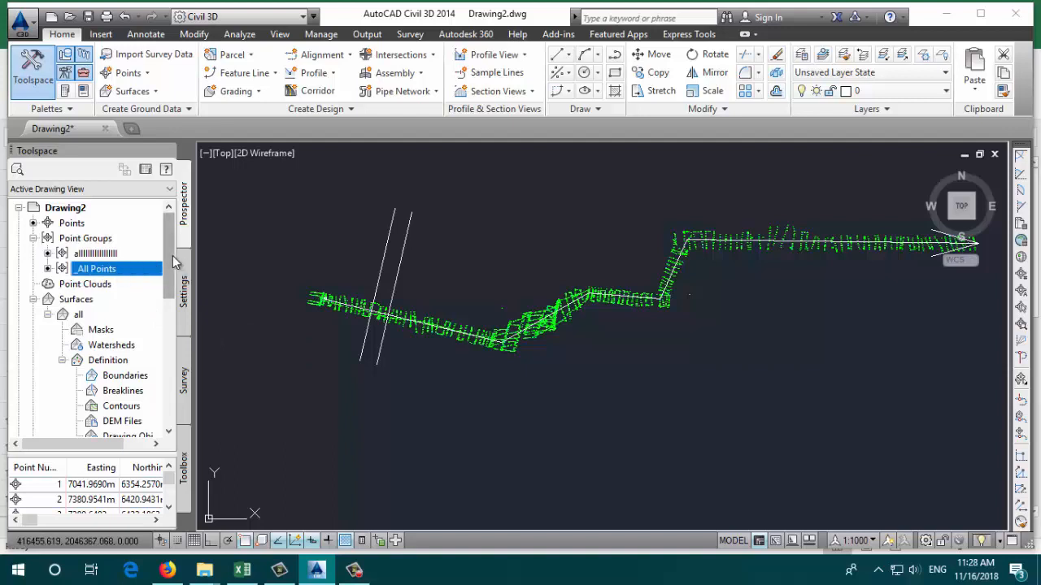
click(92, 257)
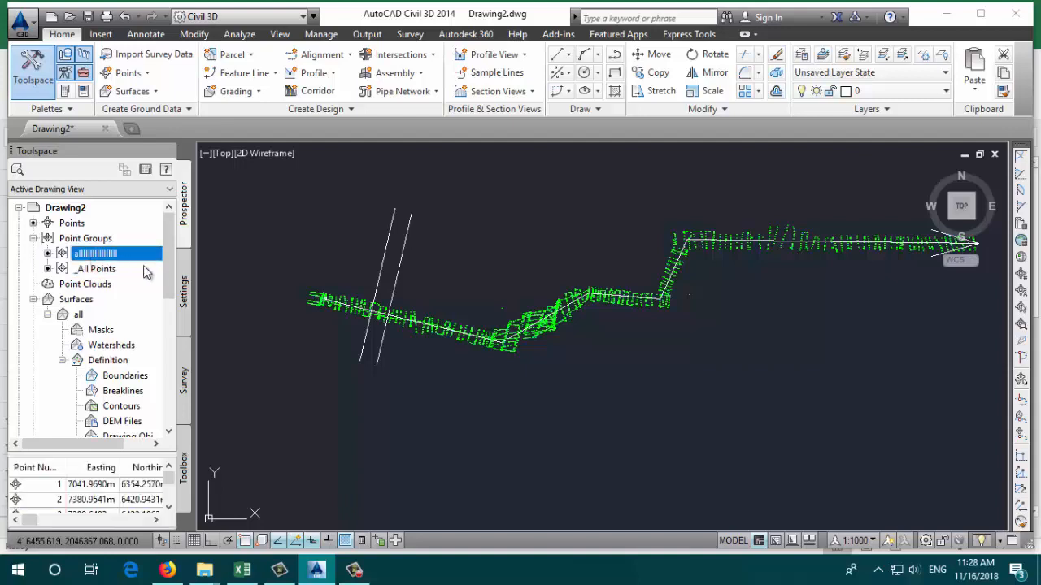
Step: Add the new "alll…" point group to the definition of surface "all" to build the surface from its points
scroll(169, 260, down, 3)
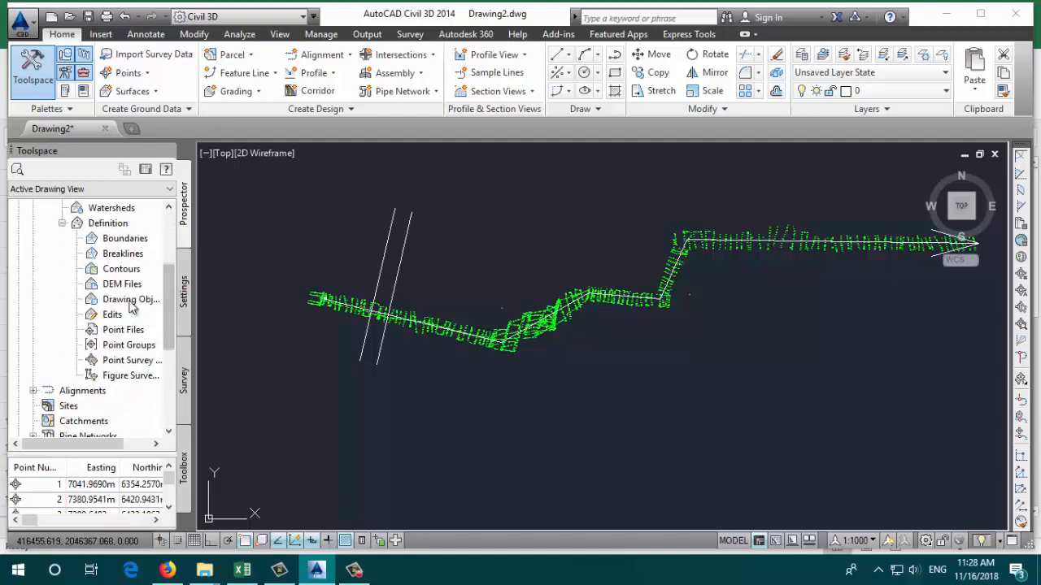
right_click(135, 347)
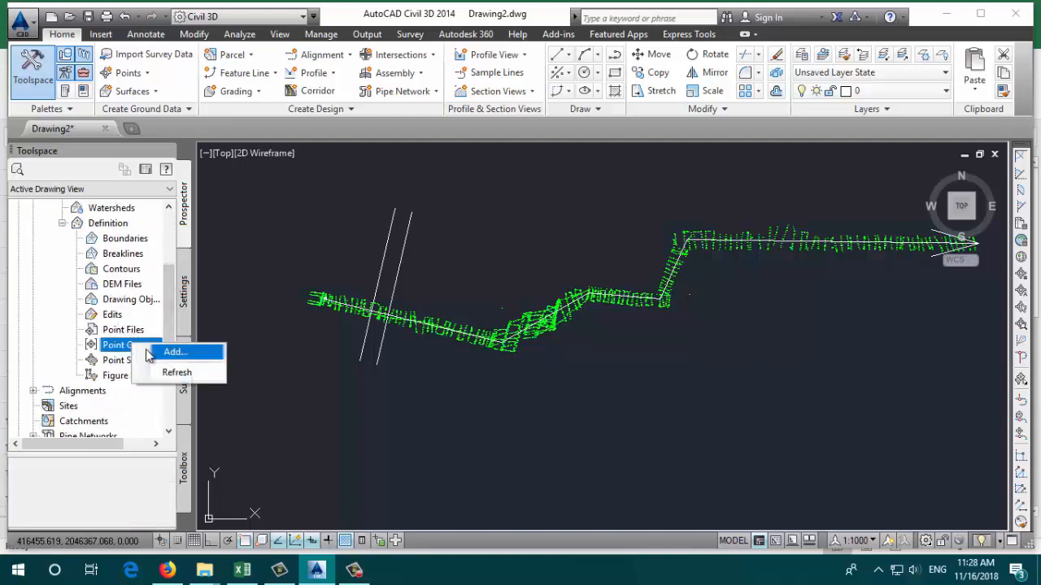
click(174, 352)
click(417, 259)
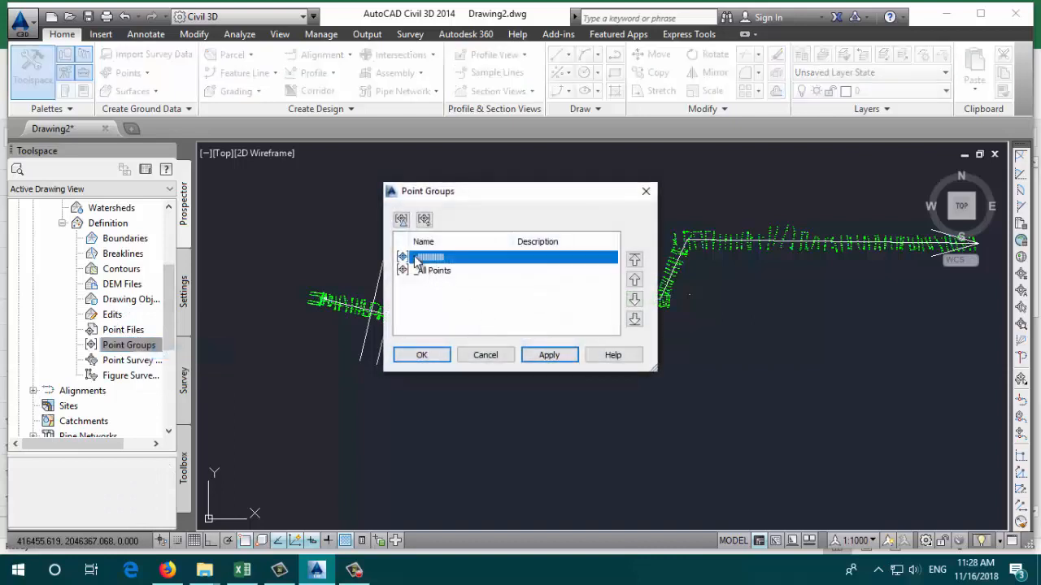
click(434, 274)
click(431, 256)
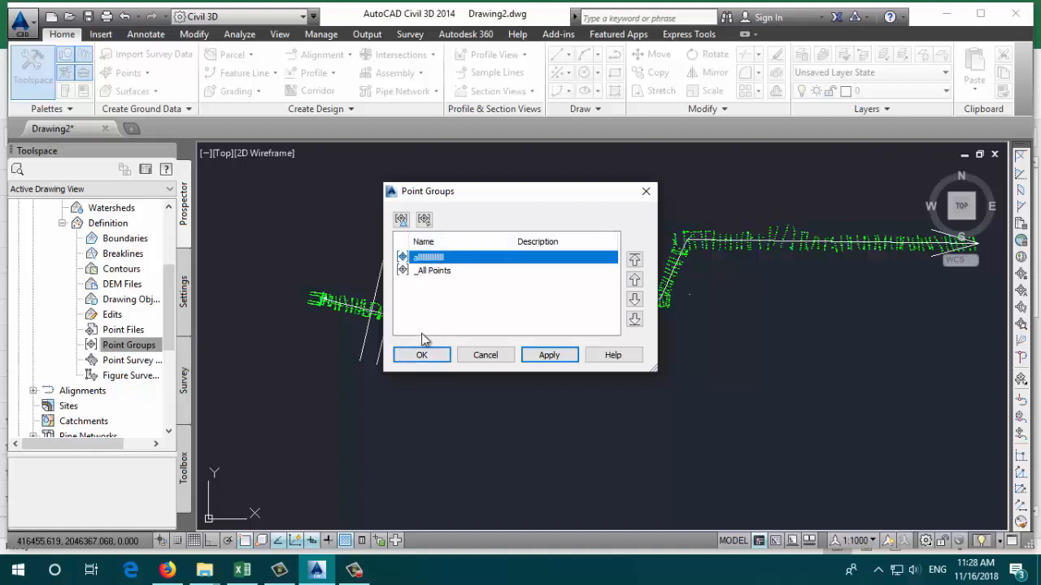
click(431, 358)
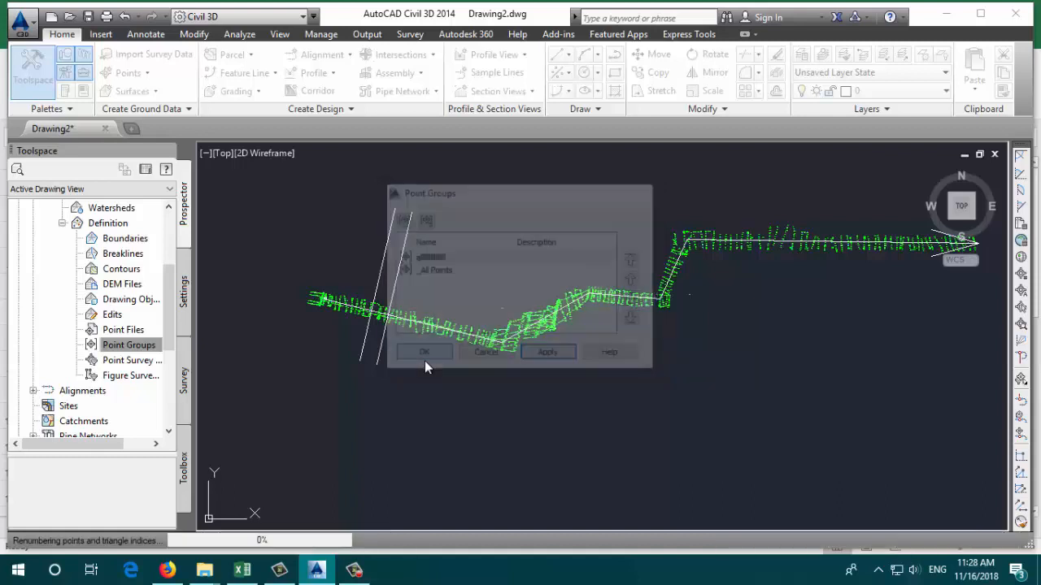
Step: Set the surface style of TIN surface "all" to Contours and Triangles in its surface properties
middle_drag(548, 341, 464, 345)
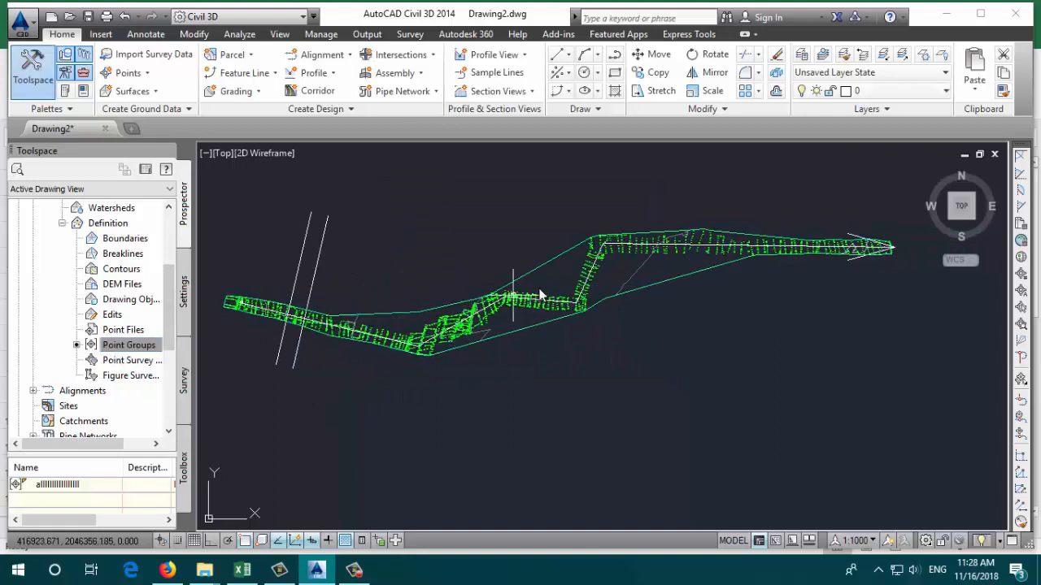
click(566, 261)
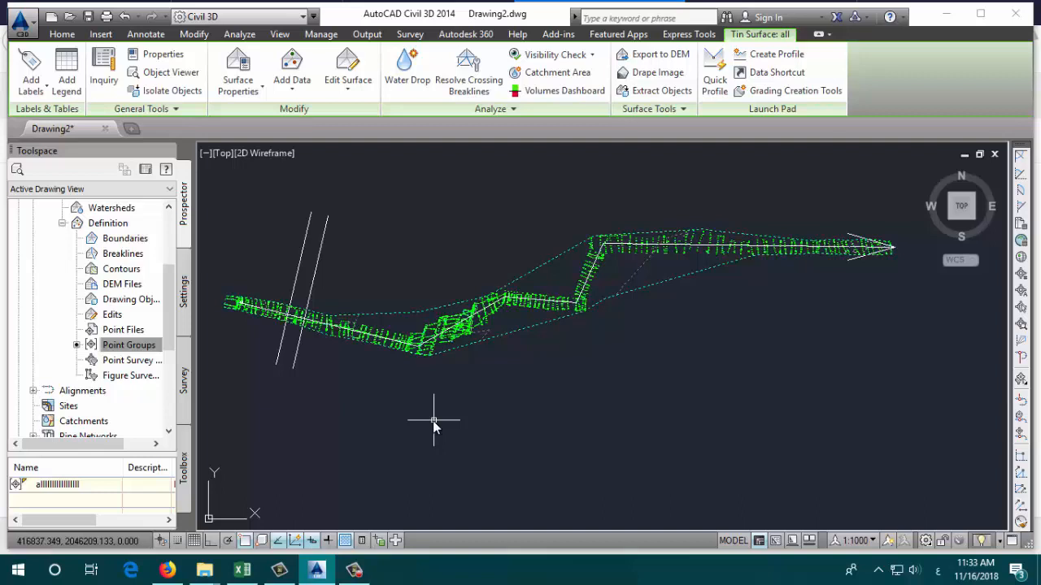
scroll(409, 312, up, 2)
middle_drag(481, 264, 481, 264)
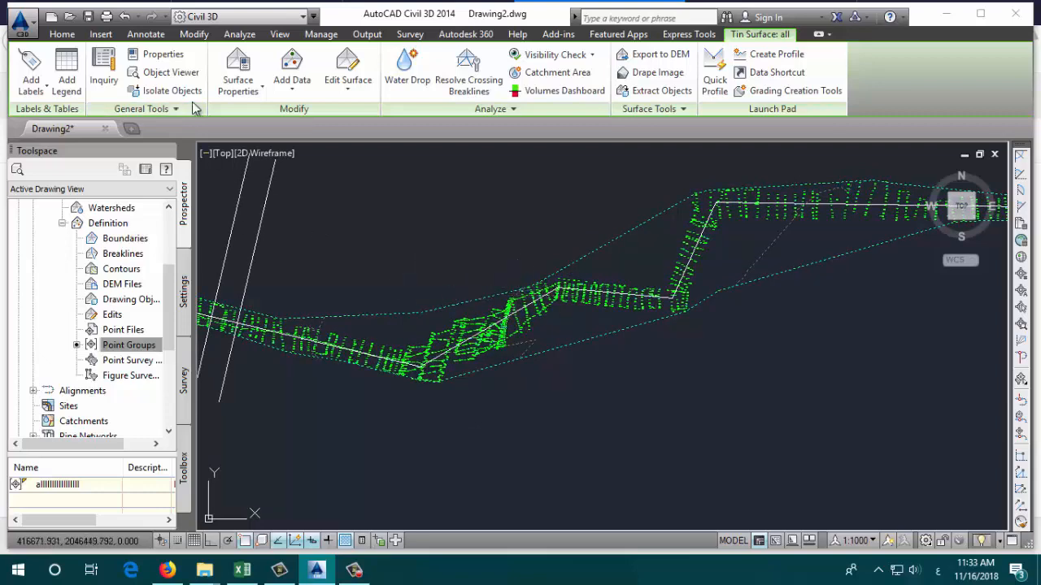
click(248, 90)
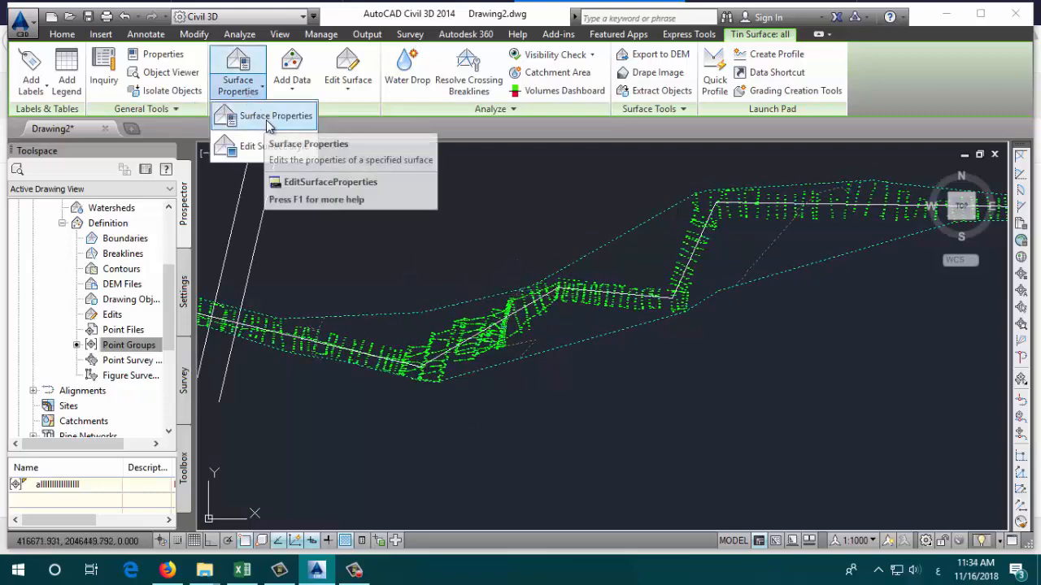
click(266, 119)
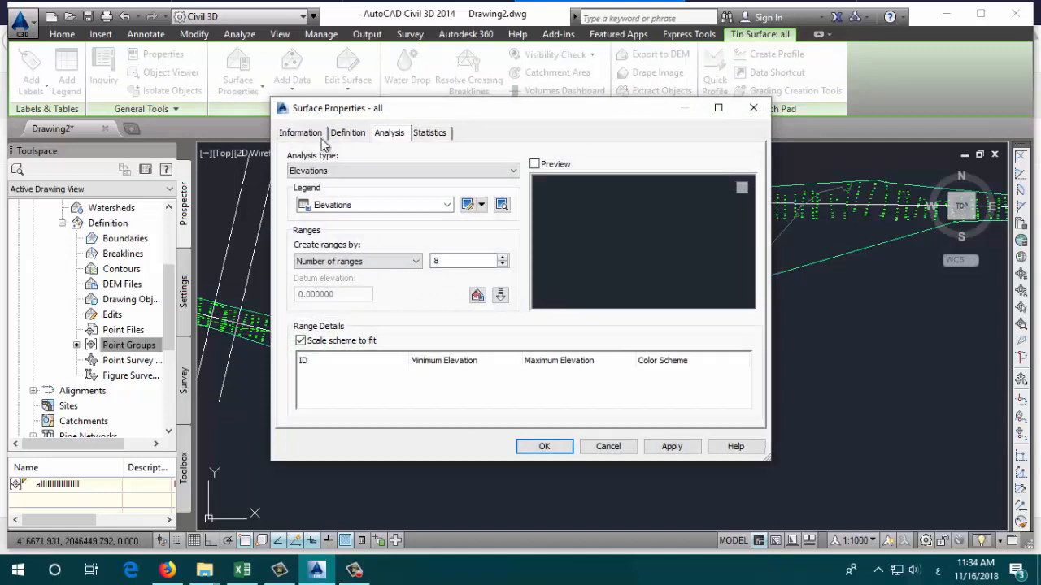
click(307, 136)
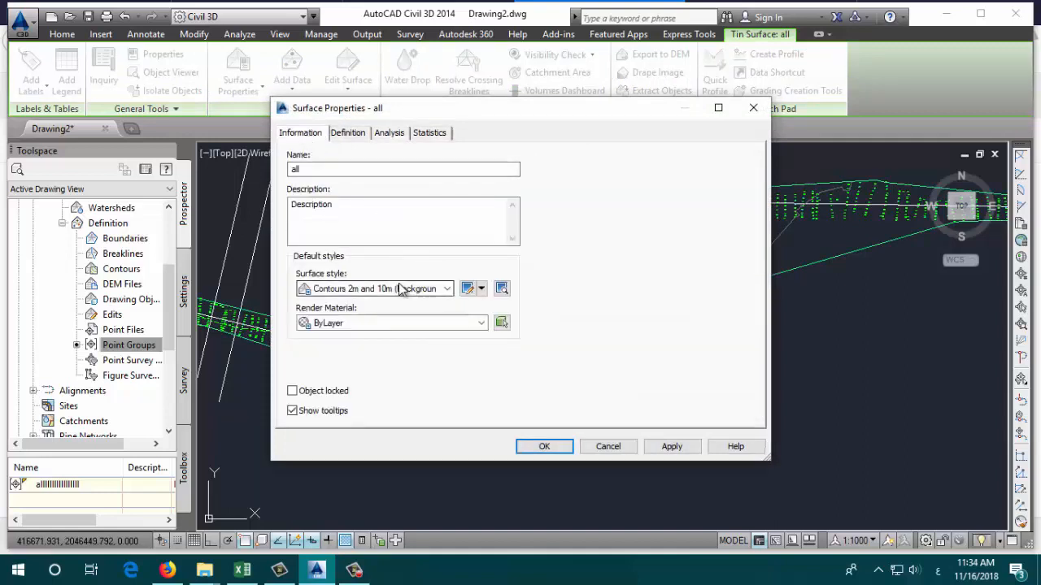
click(352, 294)
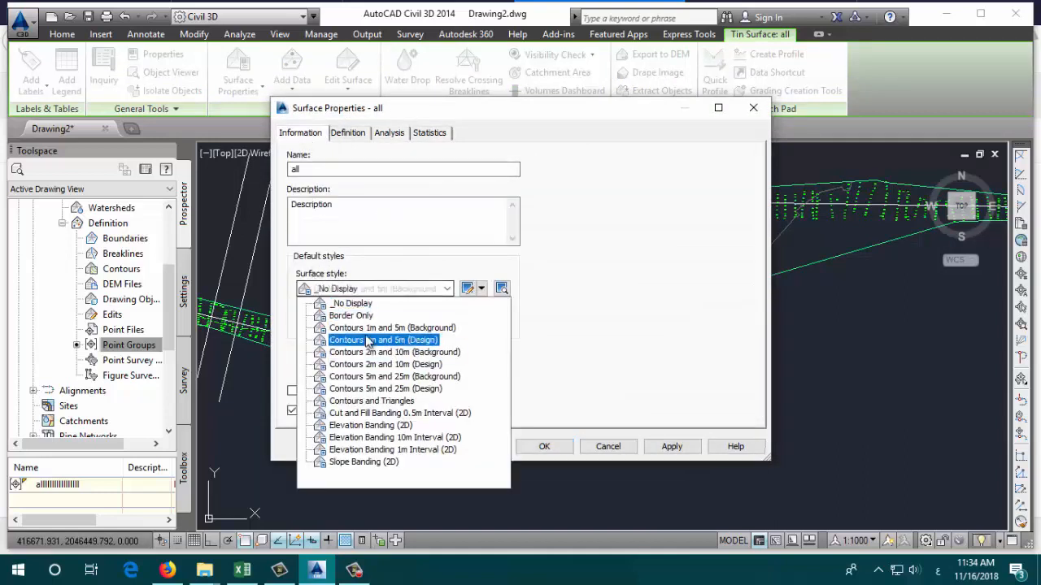
click(385, 403)
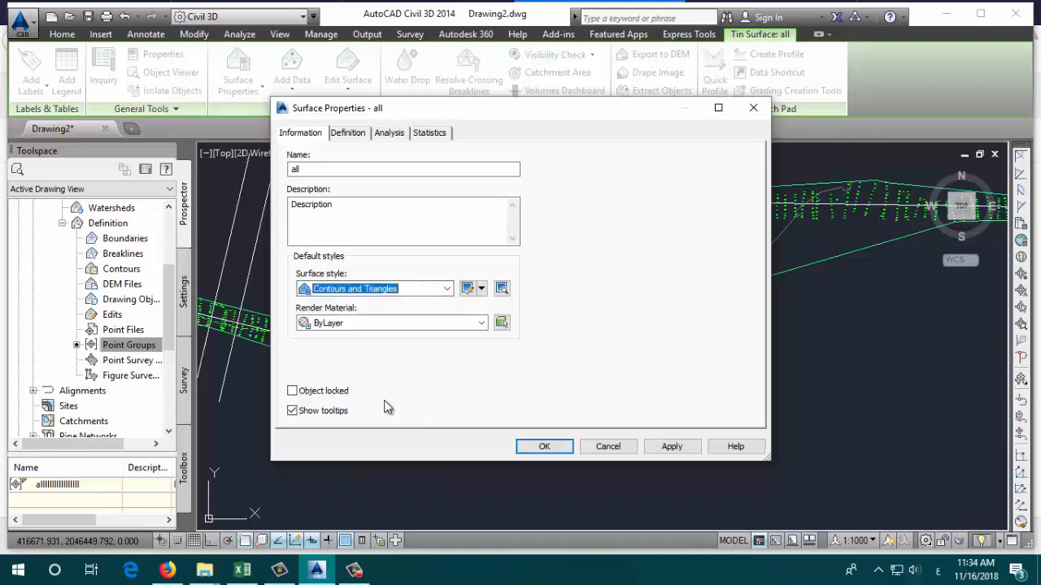
click(544, 449)
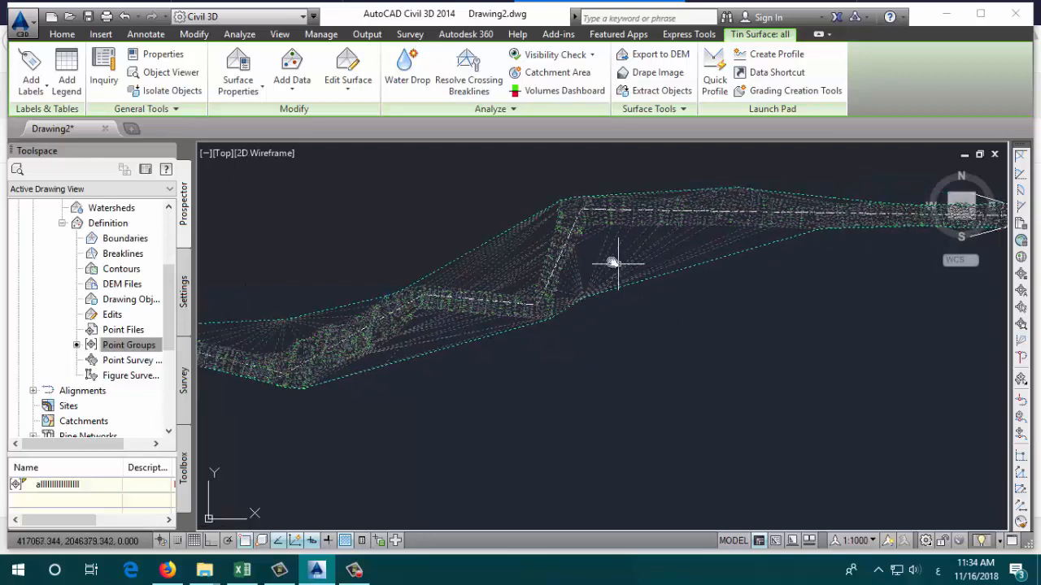
Step: Delete the long triangle edges spanning the gap on the southeast side of the route's steep eastern leg, using crossing windows
middle_drag(640, 272, 627, 270)
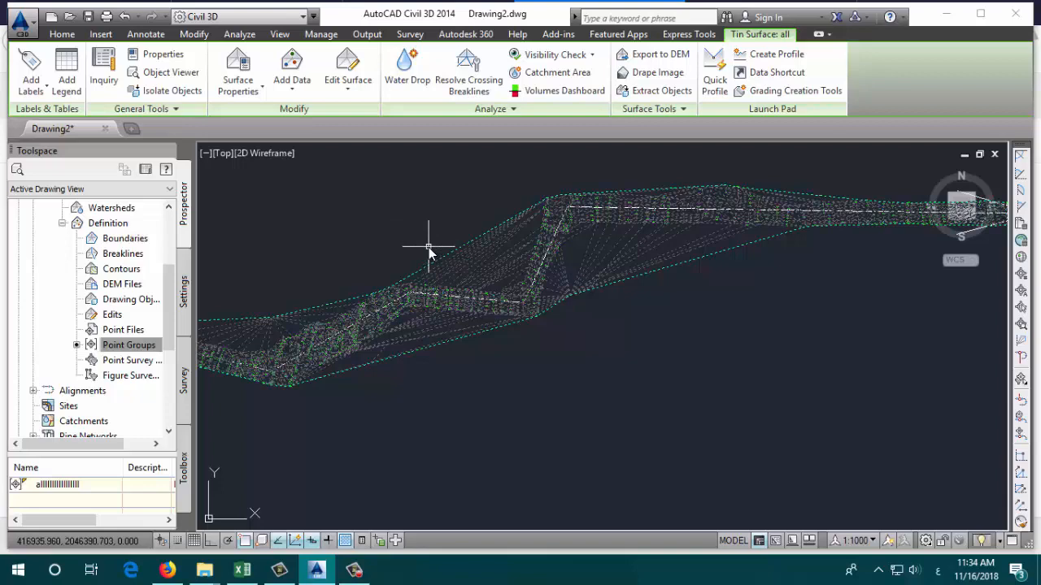
middle_drag(477, 365, 615, 353)
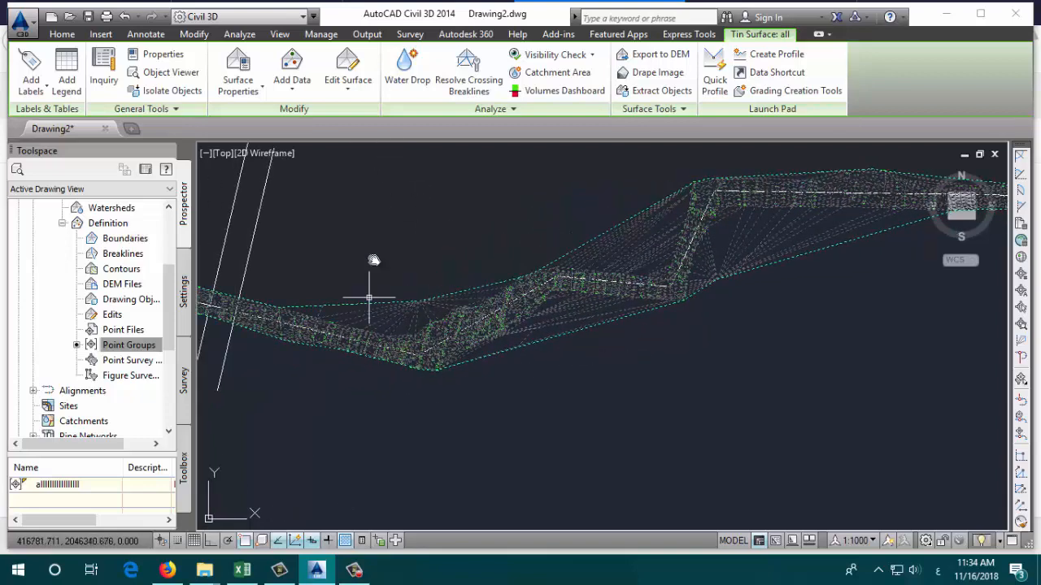
click(348, 86)
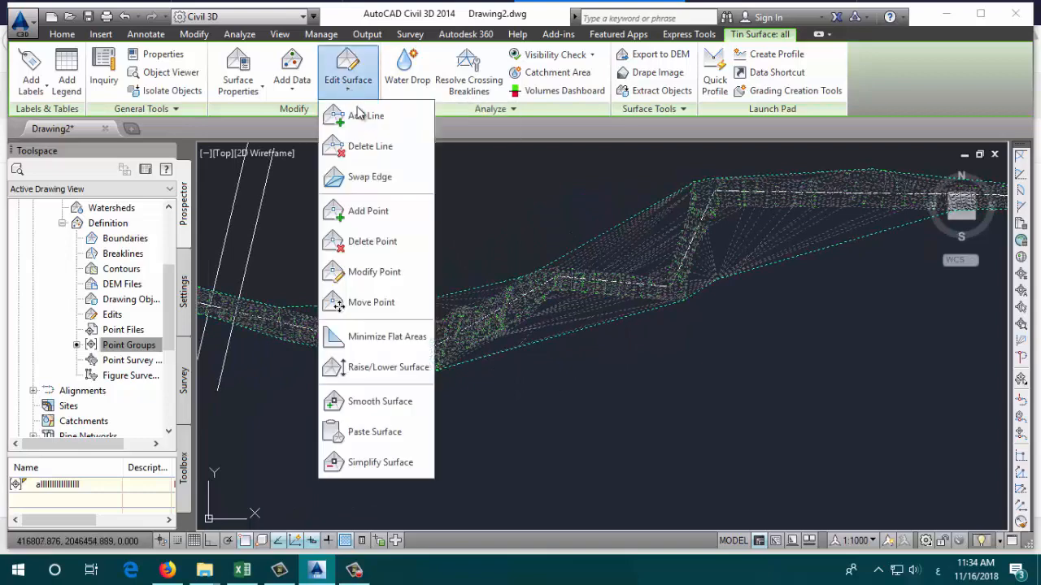
click(358, 146)
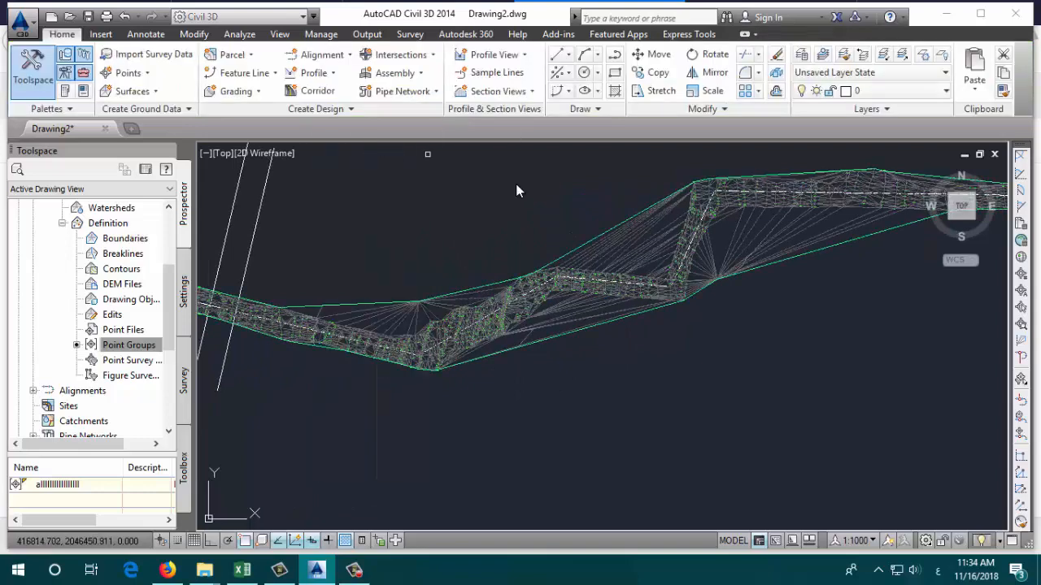
click(735, 309)
click(705, 266)
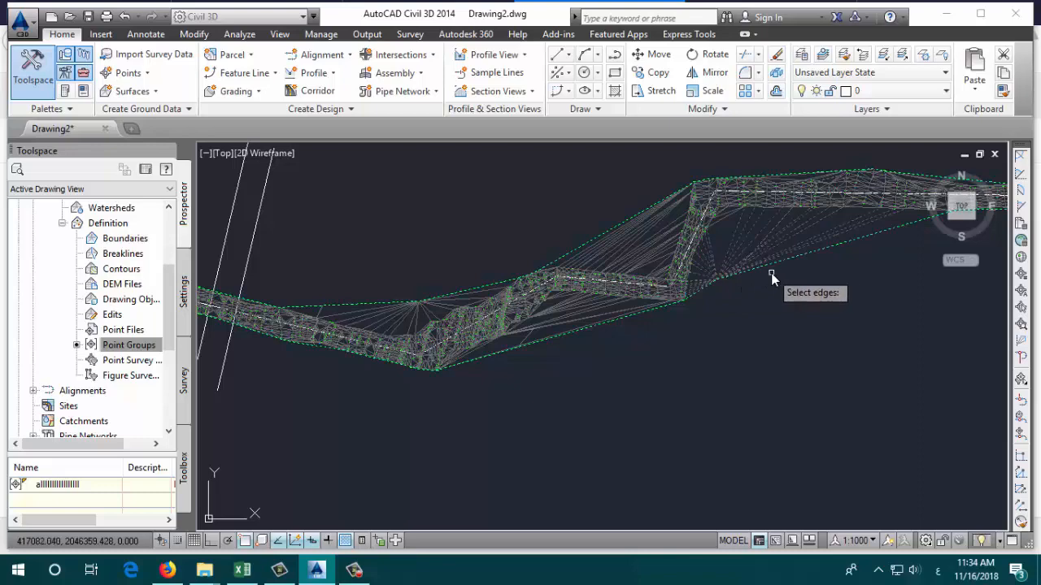
middle_drag(761, 248, 662, 267)
key(Return)
scroll(641, 235, up, 5)
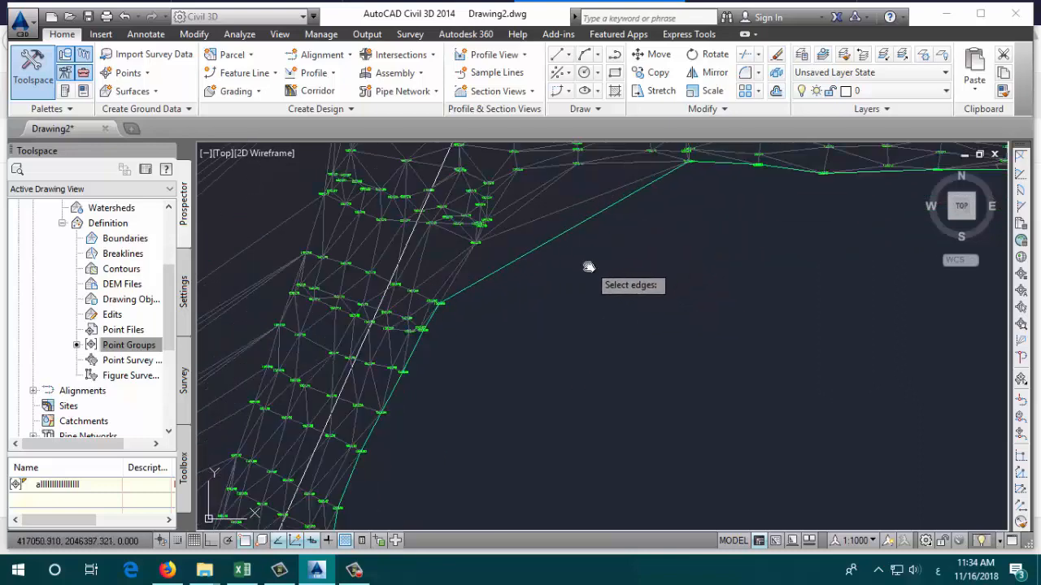
click(589, 267)
click(529, 182)
Step: Delete the long triangle edges on the northwest side of the steep leg, including those left across the inner corner
scroll(537, 228, down, 5)
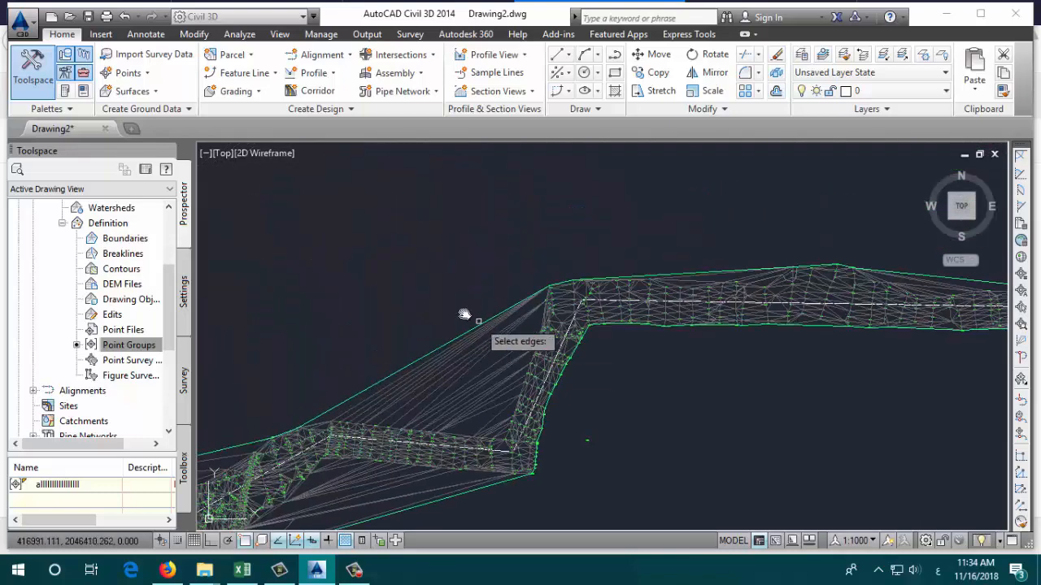
click(482, 277)
click(465, 429)
scroll(504, 365, up, 5)
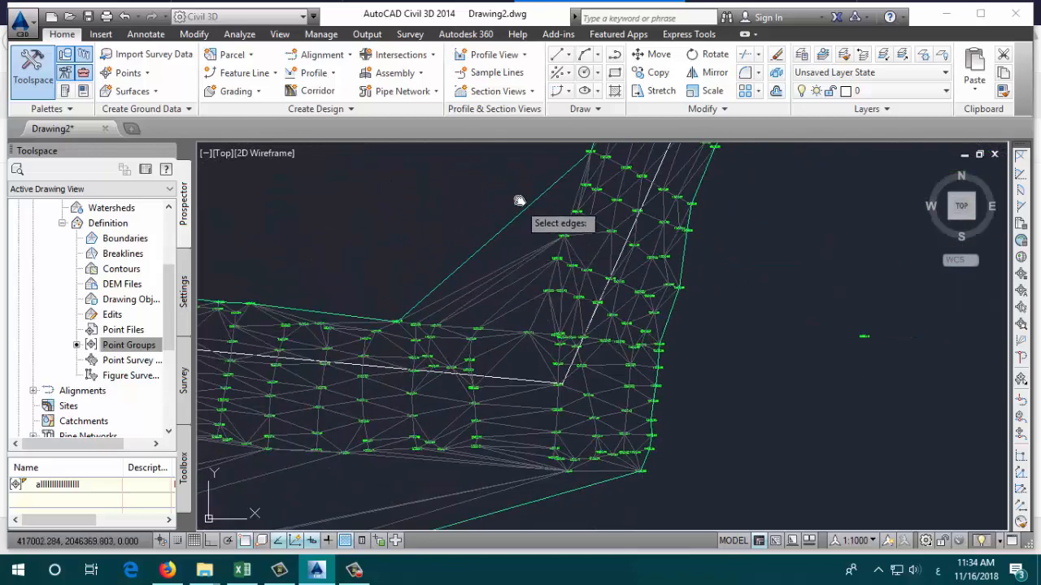
click(523, 180)
click(494, 322)
Step: Examine the surface boundary and the remaining triangles around the steep eastern leg
scroll(528, 358, down, 5)
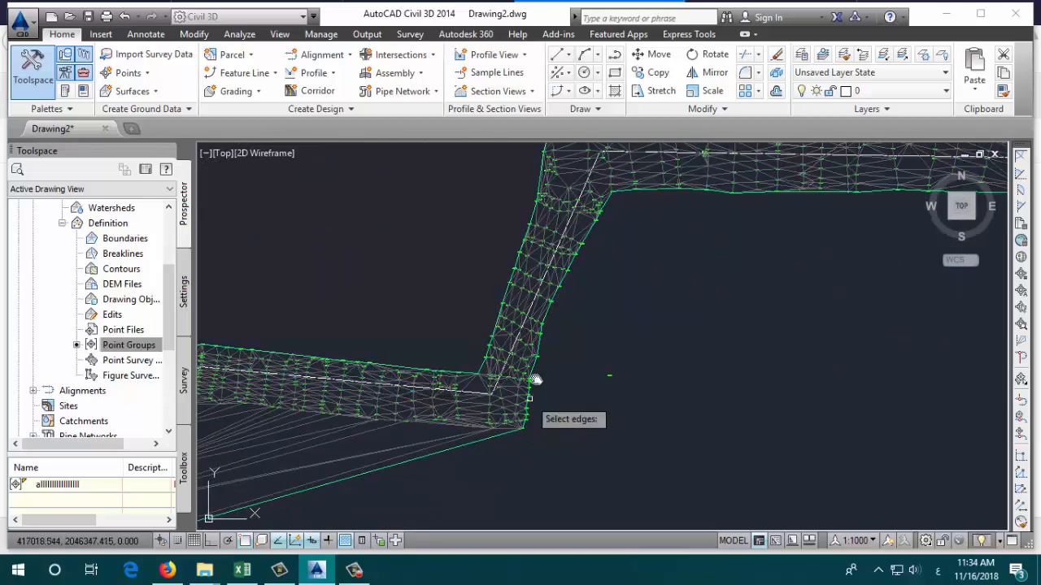
middle_drag(560, 218, 497, 301)
middle_drag(621, 414, 558, 330)
scroll(558, 330, down, 2)
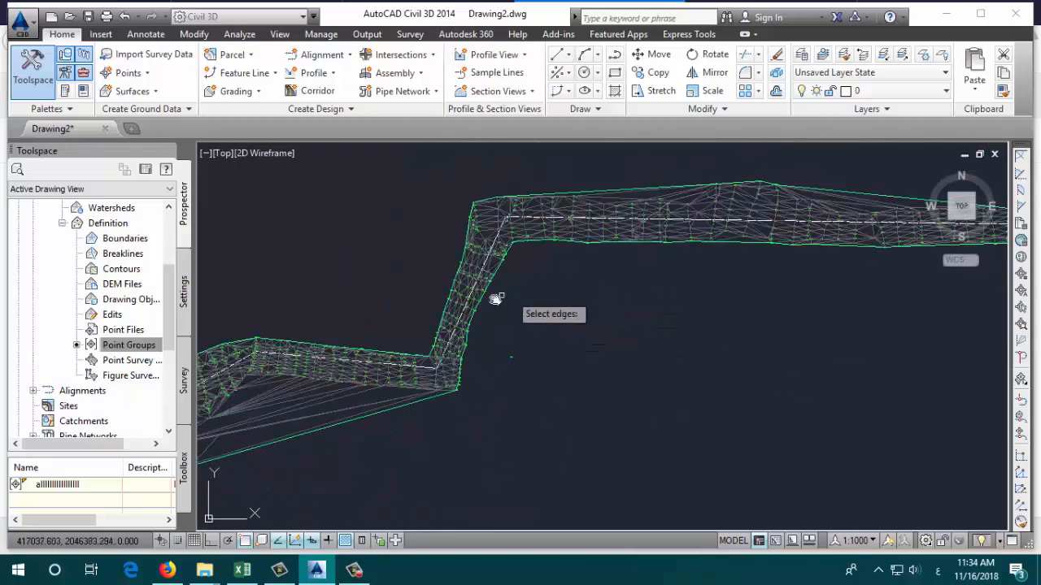
scroll(512, 365, up, 4)
scroll(505, 333, down, 5)
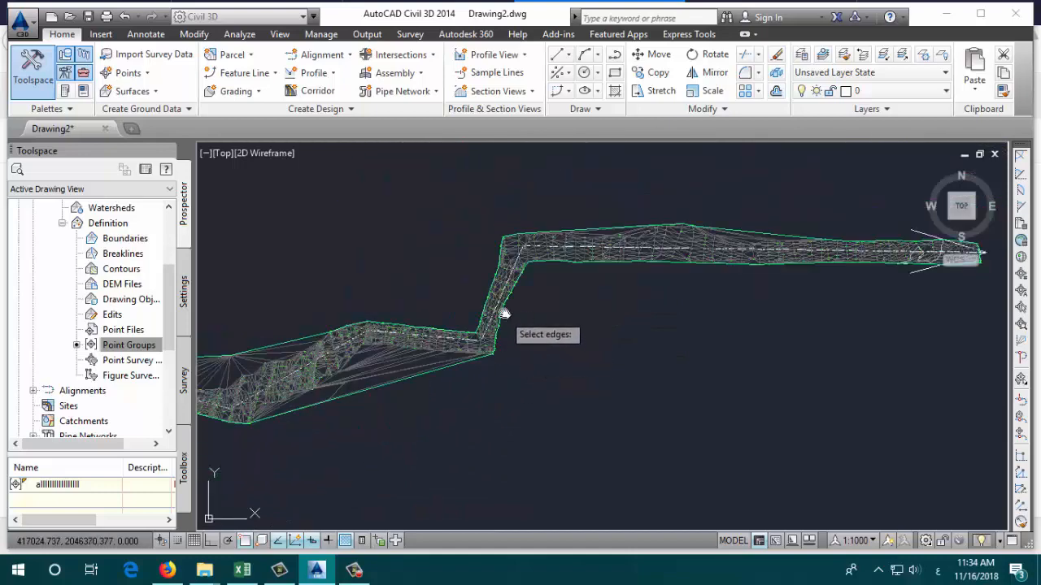
scroll(509, 269, up, 3)
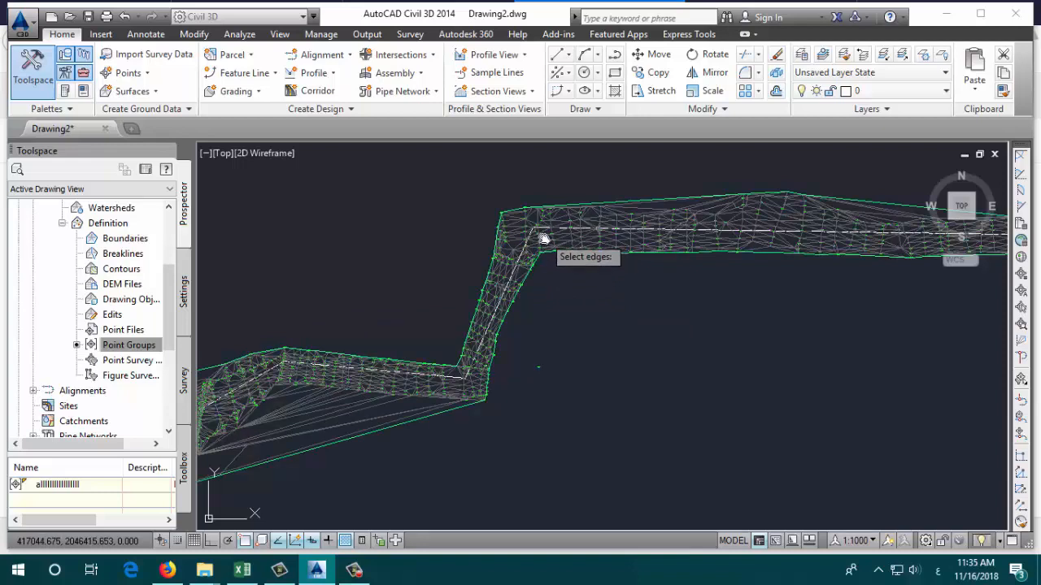
middle_drag(548, 333, 543, 282)
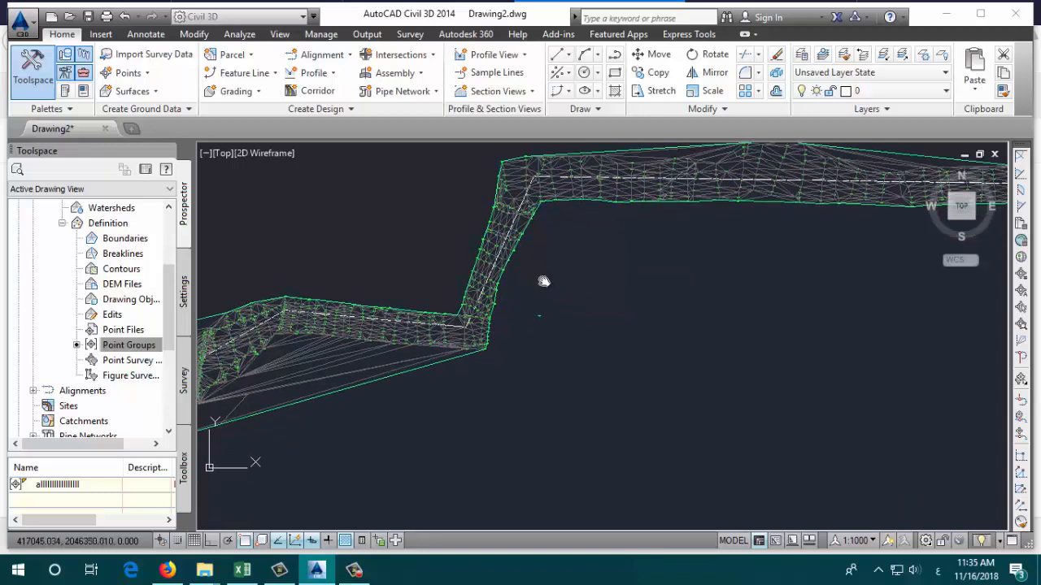
scroll(545, 318, up, 2)
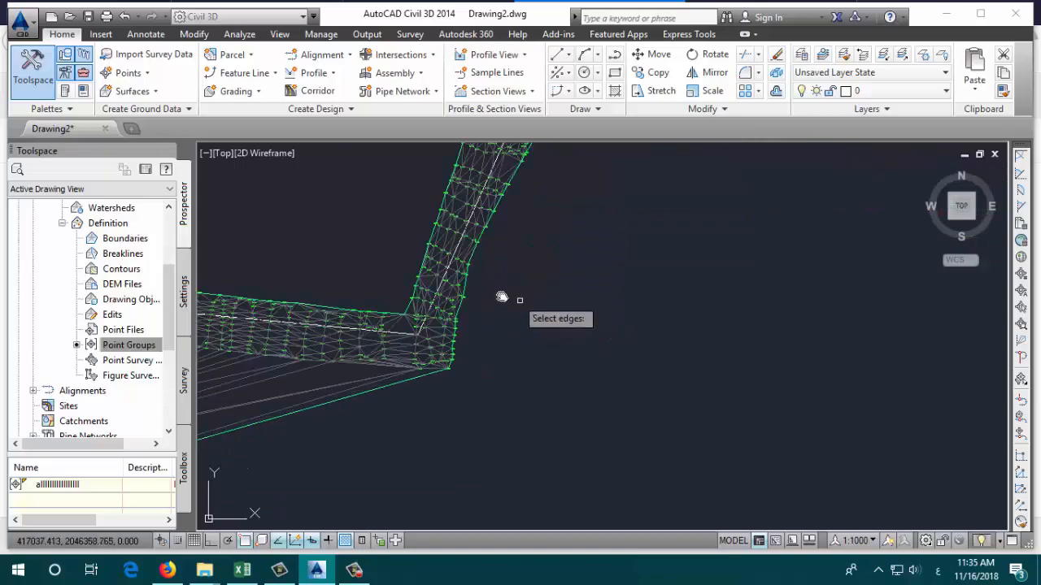
Step: Delete the long triangle edges spanning the hollow south of the route's middle section
middle_drag(514, 325, 619, 320)
scroll(614, 324, down, 2)
middle_drag(469, 383, 585, 353)
click(525, 387)
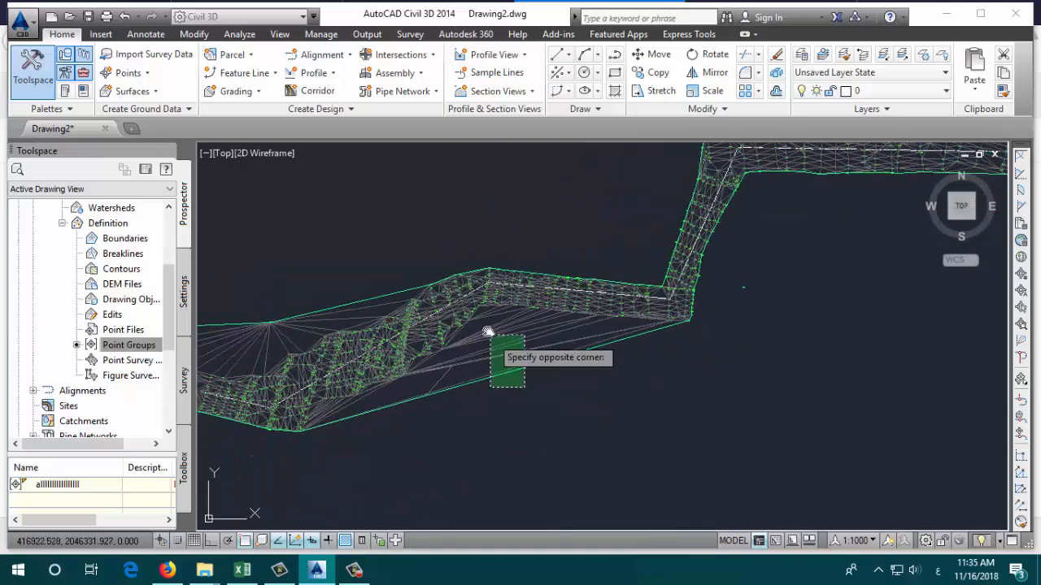
scroll(485, 312, up, 2)
click(484, 313)
key(Return)
Step: Delete further stray triangle edges outside the surveyed strip along the middle section
middle_drag(525, 399, 619, 296)
middle_drag(548, 318, 565, 299)
scroll(565, 299, down, 3)
middle_drag(501, 335, 583, 363)
scroll(569, 340, up, 4)
click(574, 348)
click(544, 317)
key(Return)
Step: Delete the fan of triangle edges running to the isolated point north of the route's western bend
scroll(568, 343, down, 4)
scroll(535, 306, down, 4)
middle_drag(531, 301, 548, 323)
scroll(535, 310, up, 6)
click(571, 213)
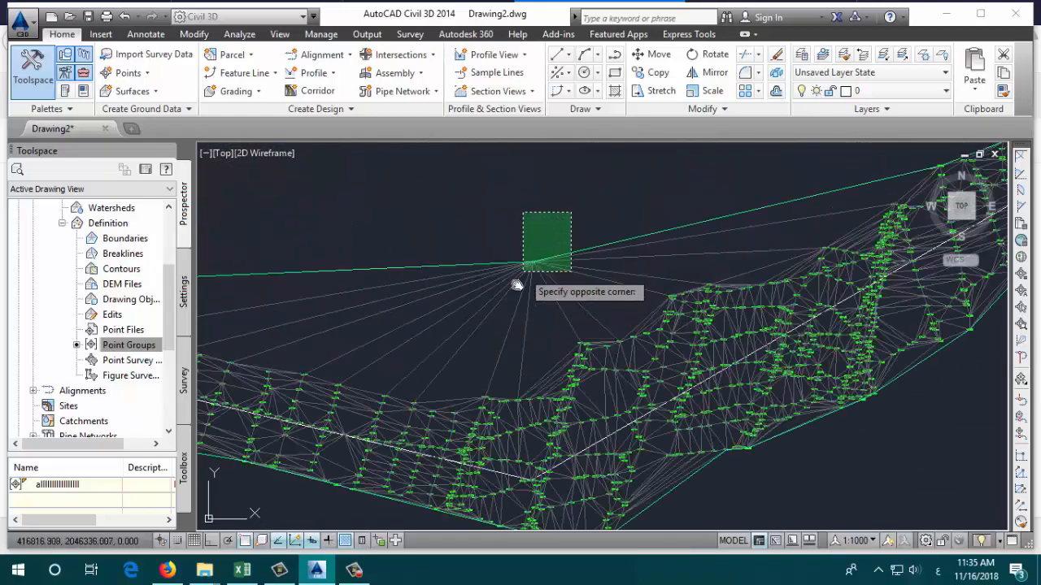
click(516, 284)
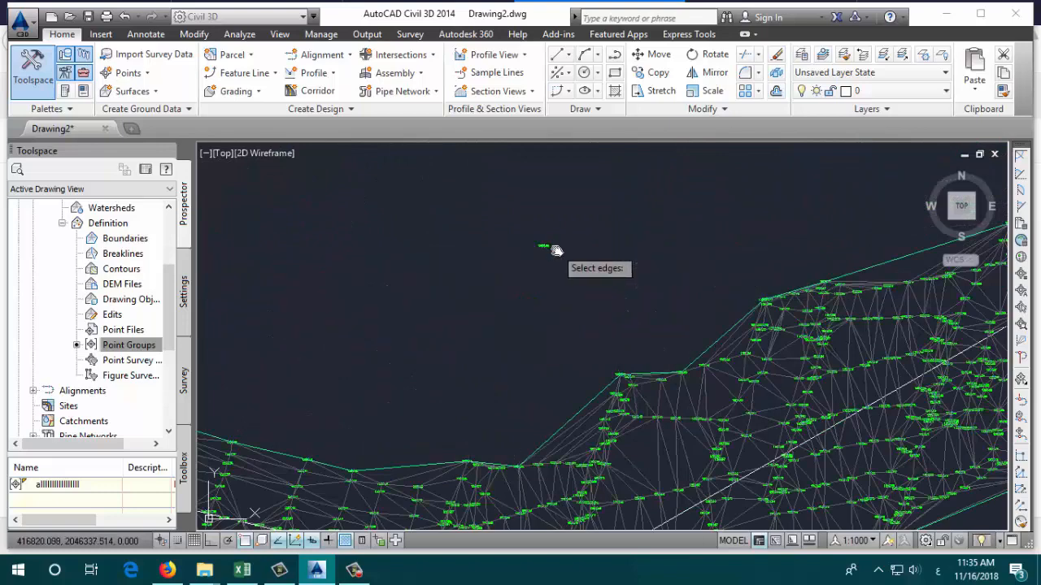
scroll(556, 250, down, 4)
middle_drag(523, 295, 536, 299)
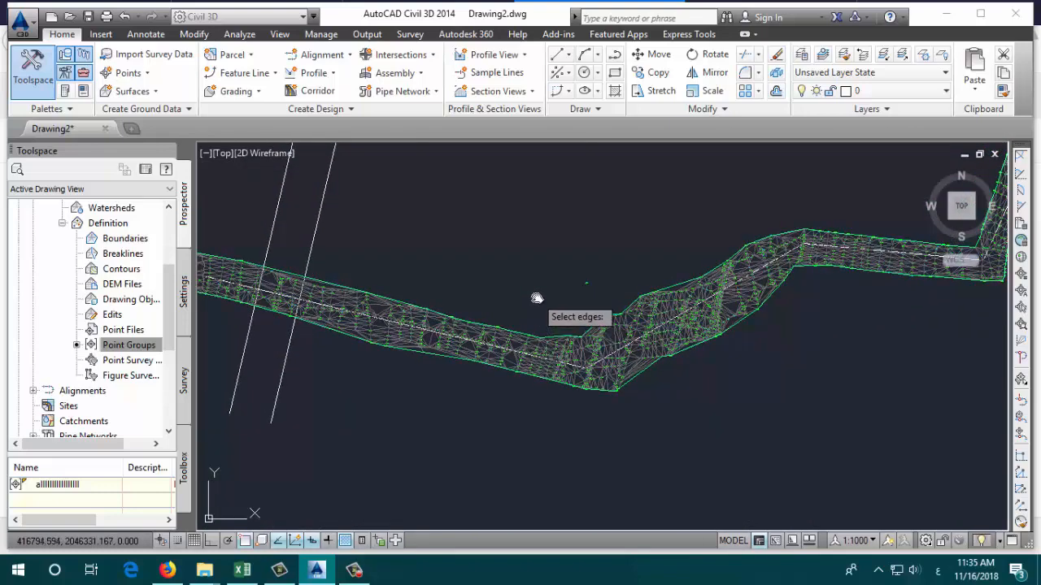
Step: End the Delete Line command and undo its edge deletions on the surface
key(Escape)
key(ctrl+z)
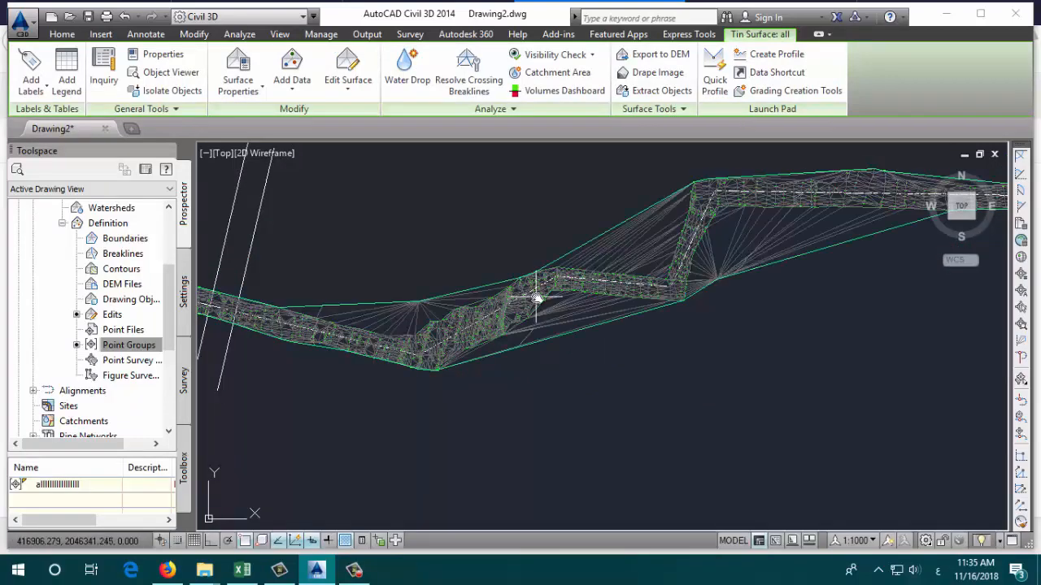
Step: Open surface "all" in the Object Viewer and inspect its shaded relief from a tilted 3D view
click(450, 299)
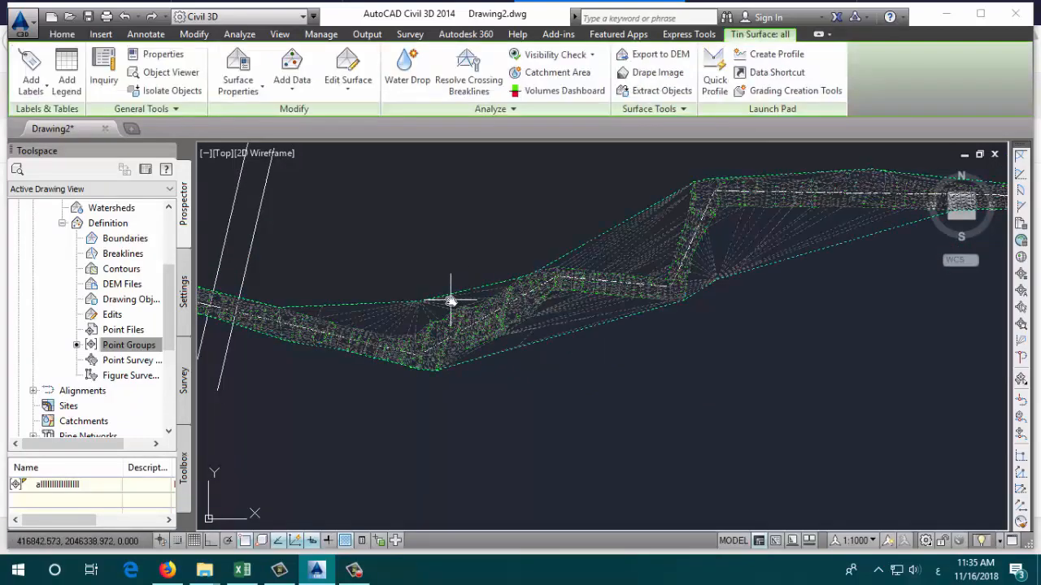
right_click(451, 300)
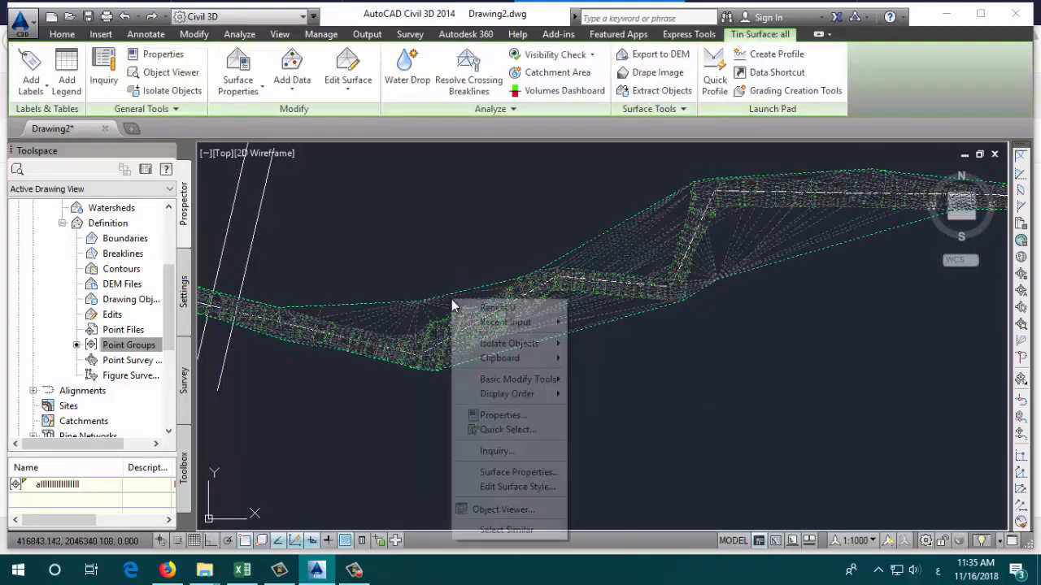
click(497, 511)
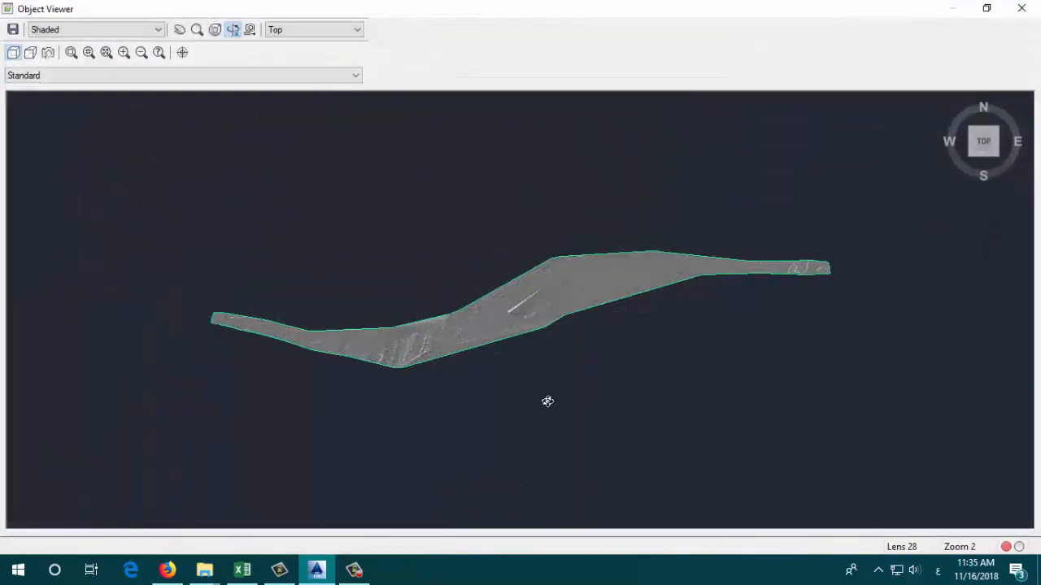
drag(606, 293, 542, 296)
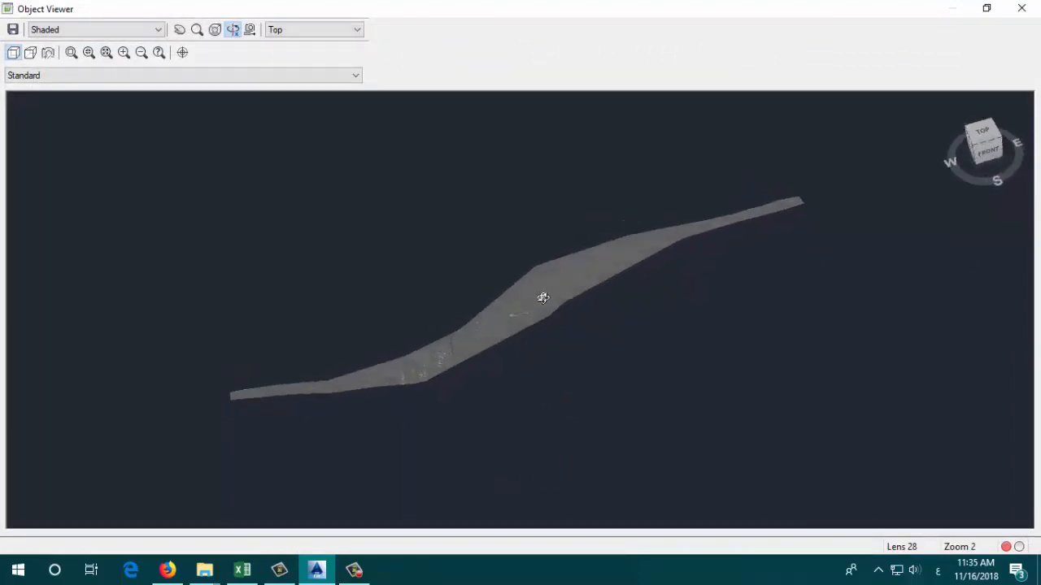
scroll(544, 254, up, 2)
scroll(544, 254, up, 2)
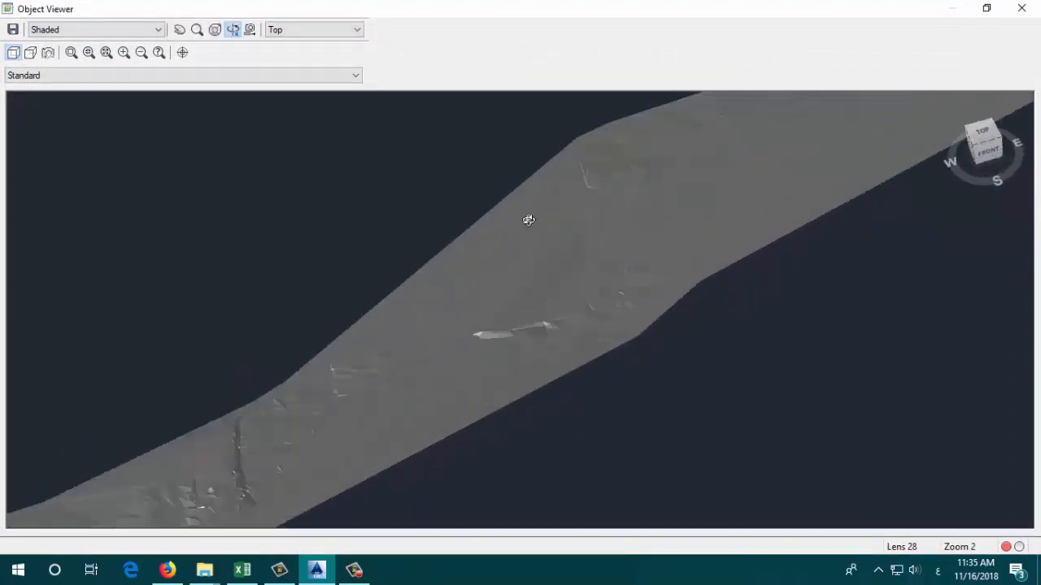
middle_drag(507, 323, 220, 410)
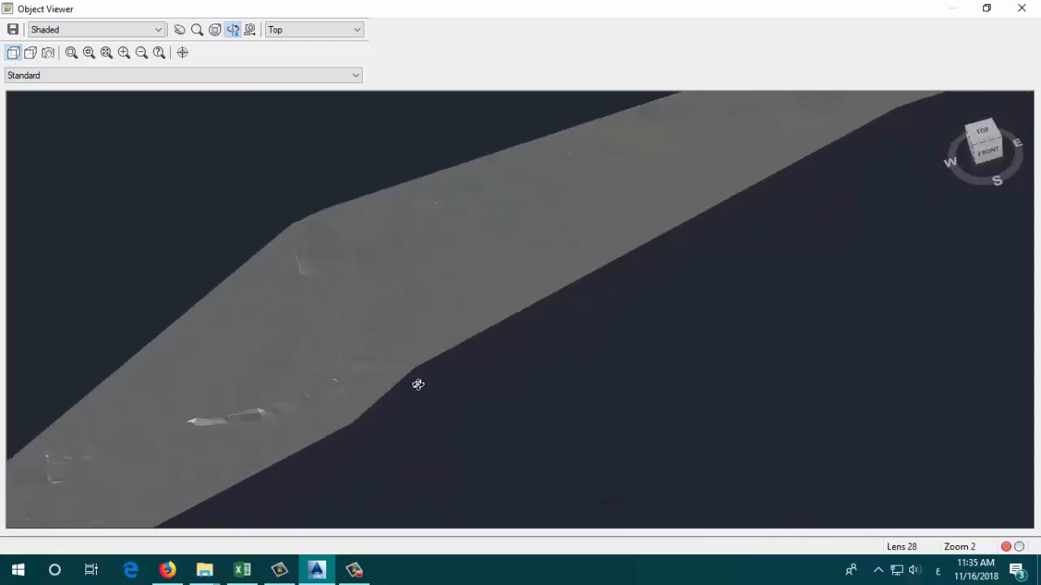
middle_drag(350, 371, 496, 276)
scroll(566, 250, down, 4)
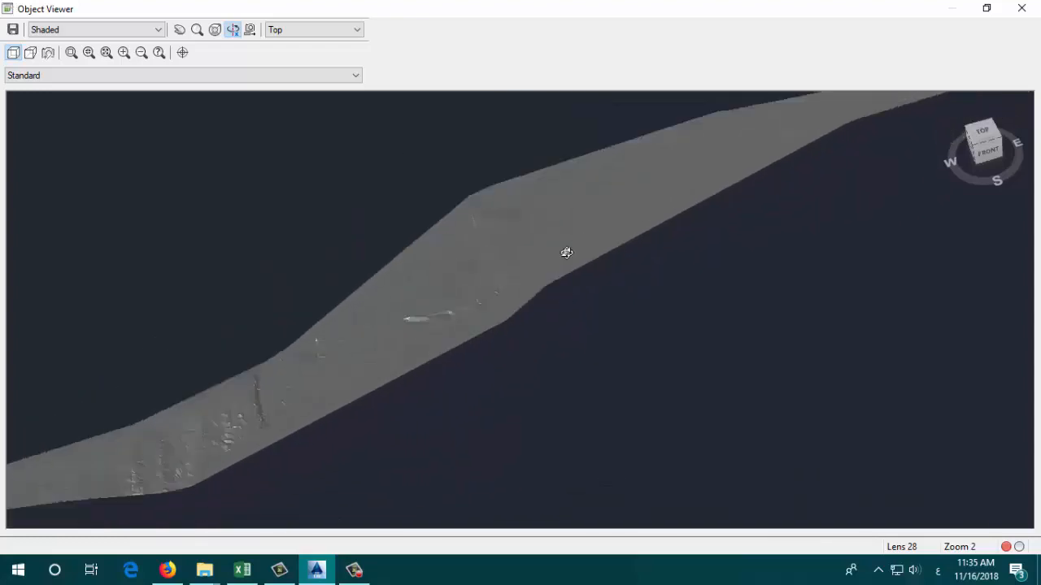
Step: Examine the shaded relief along the lower western stretch of the untrimmed surface up close, and close the Object Viewer
middle_drag(381, 379, 488, 333)
scroll(488, 333, up, 3)
scroll(244, 374, up, 2)
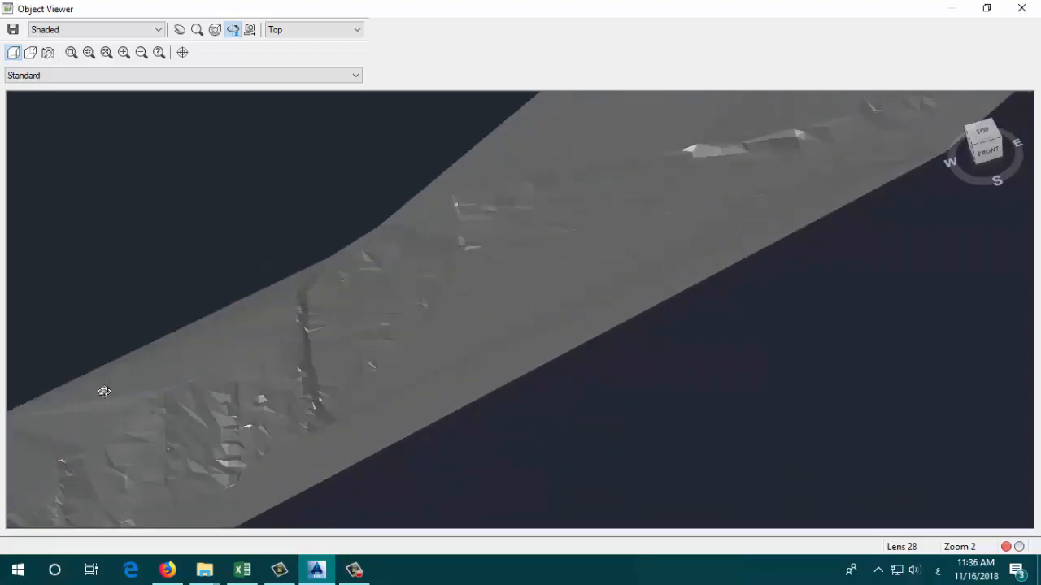
middle_drag(102, 388, 141, 367)
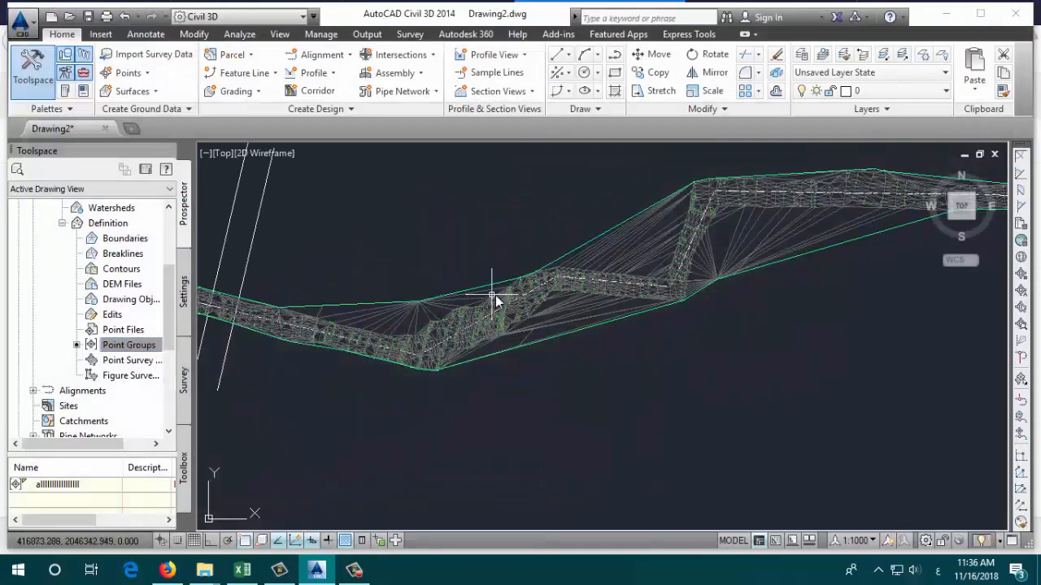
key(Escape)
Step: Open the trimmed surface "all" in the Object Viewer and inspect its shaded relief around the middle bends
click(606, 316)
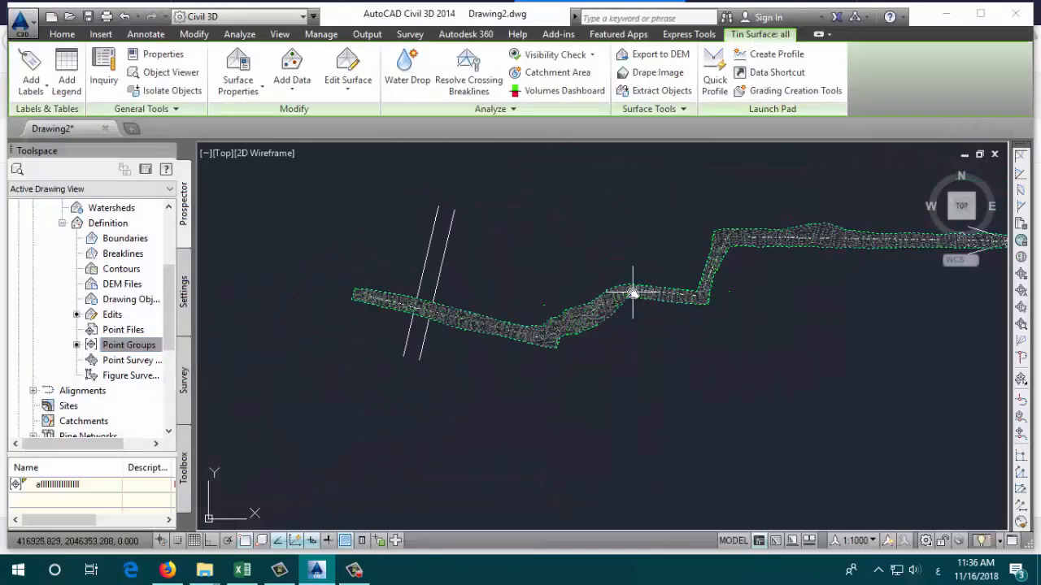
right_click(632, 293)
click(679, 503)
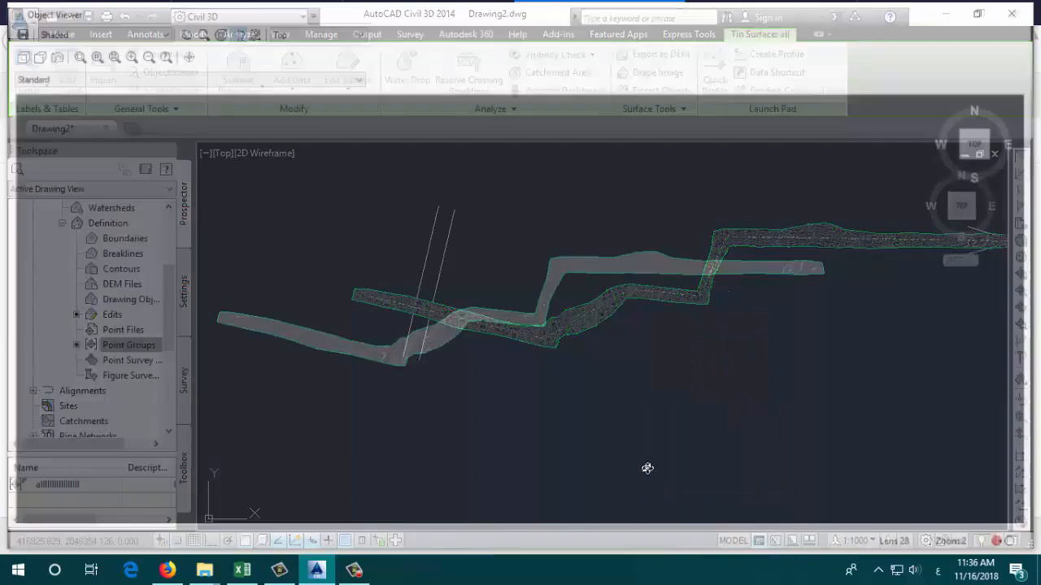
drag(536, 346, 581, 293)
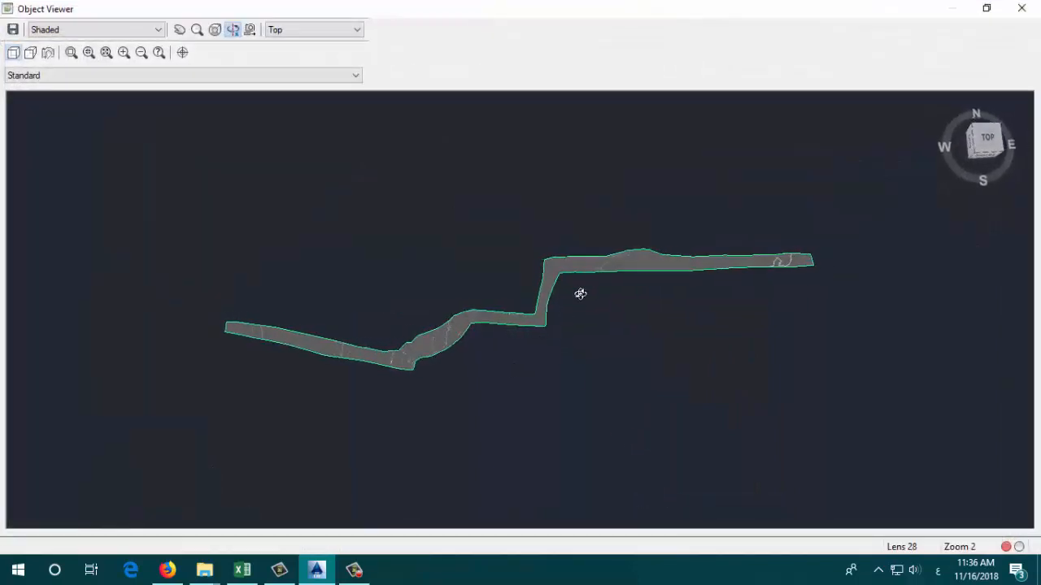
scroll(493, 334, up, 5)
middle_drag(492, 334, 426, 335)
drag(493, 282, 436, 301)
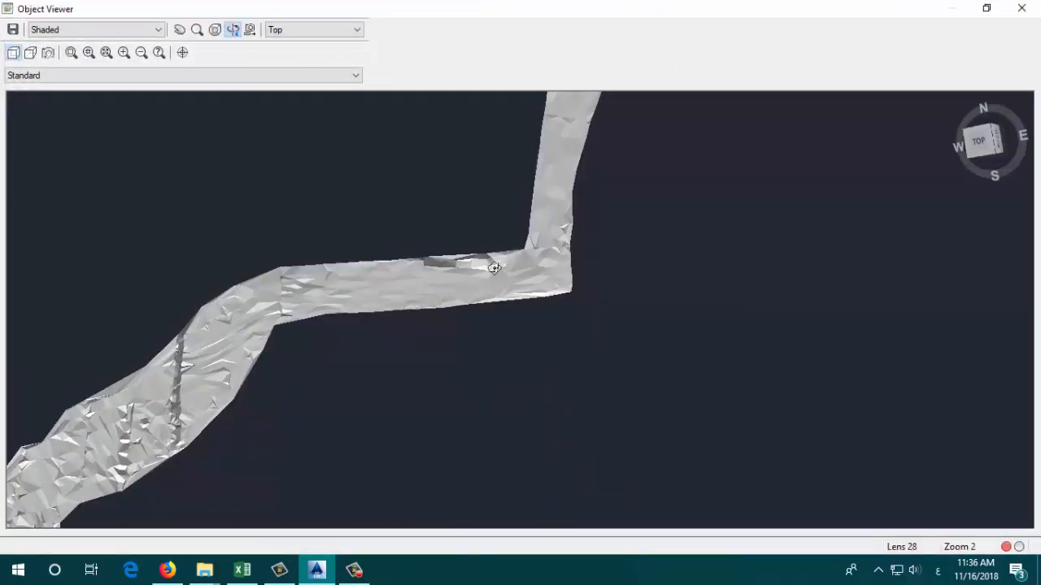
scroll(572, 316, down, 5)
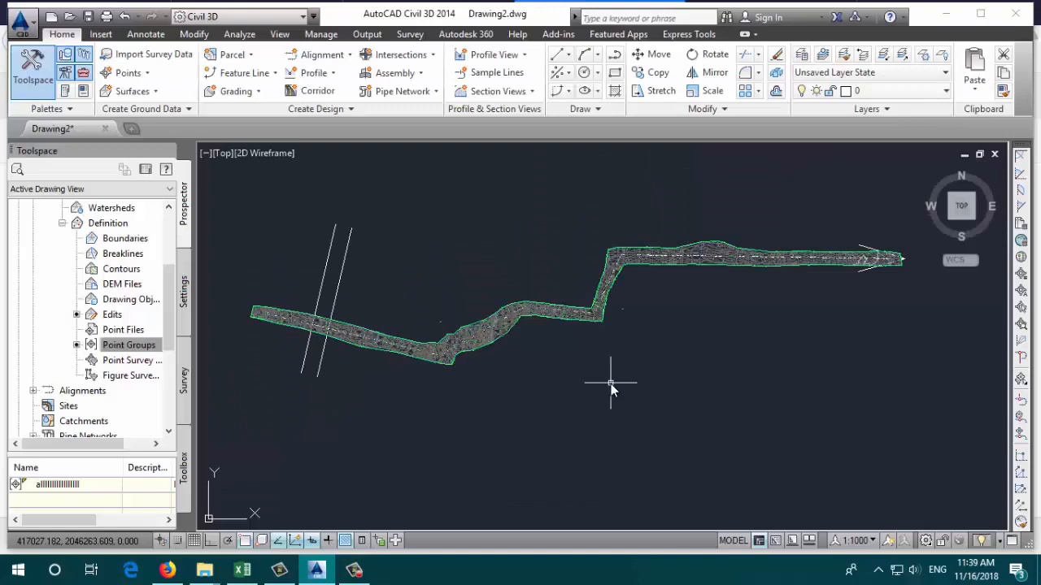
Step: Set both the point style and the point label style of the surface's survey point group to <none>
scroll(543, 311, up, 4)
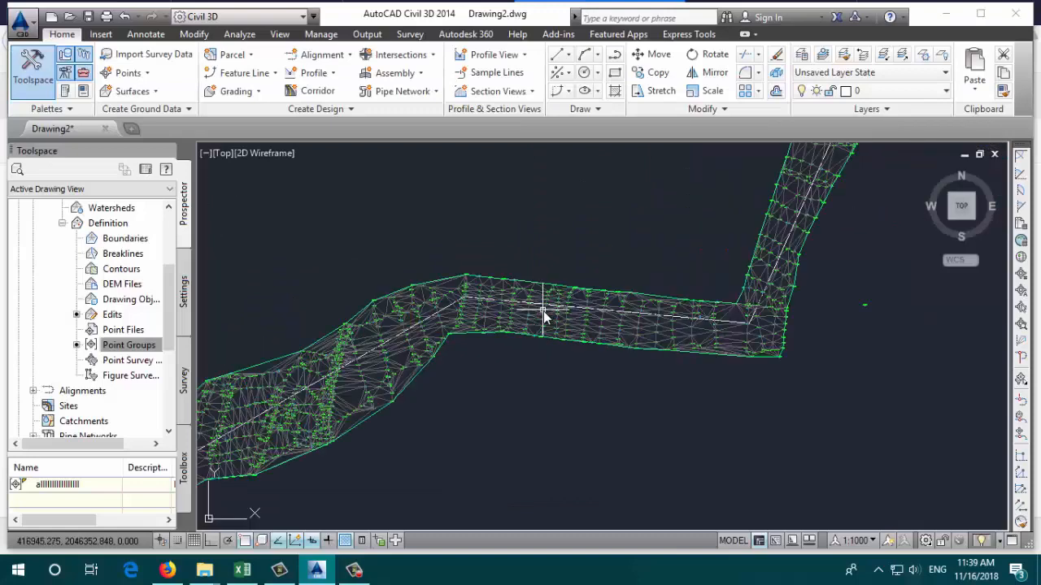
scroll(543, 312, up, 8)
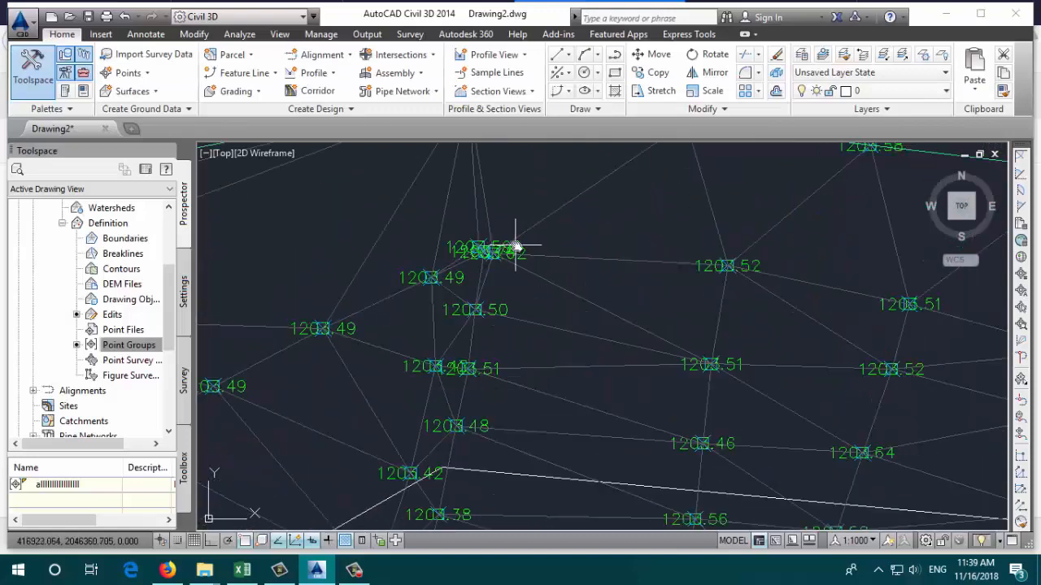
scroll(520, 252, up, 2)
click(522, 266)
click(514, 274)
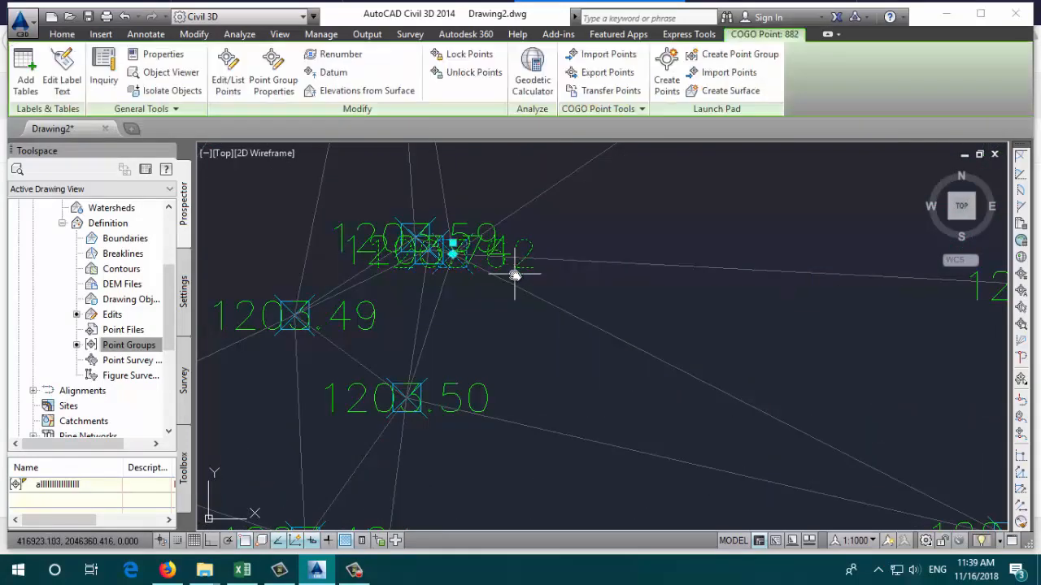
click(275, 89)
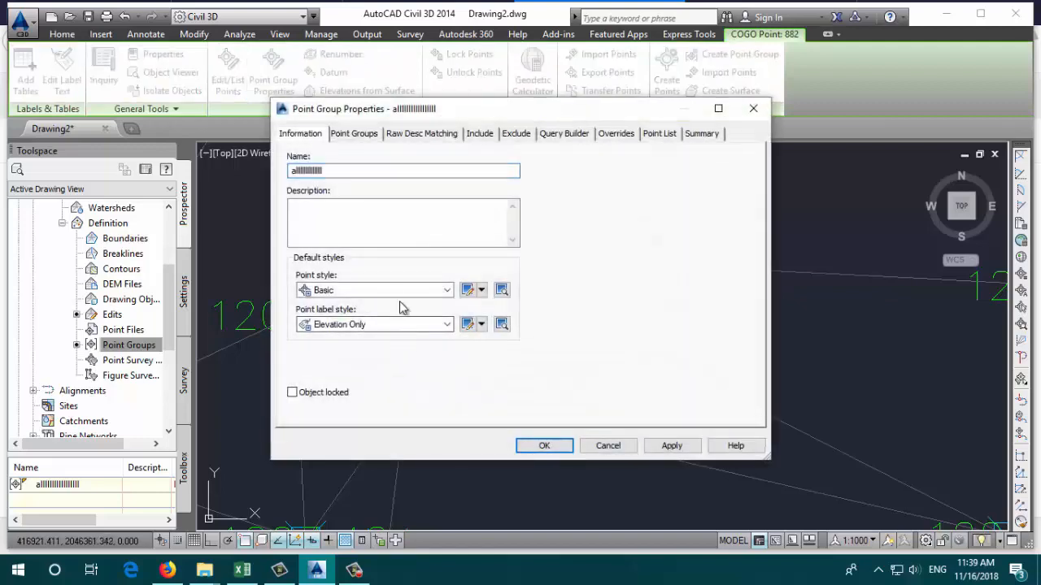
click(390, 290)
click(344, 308)
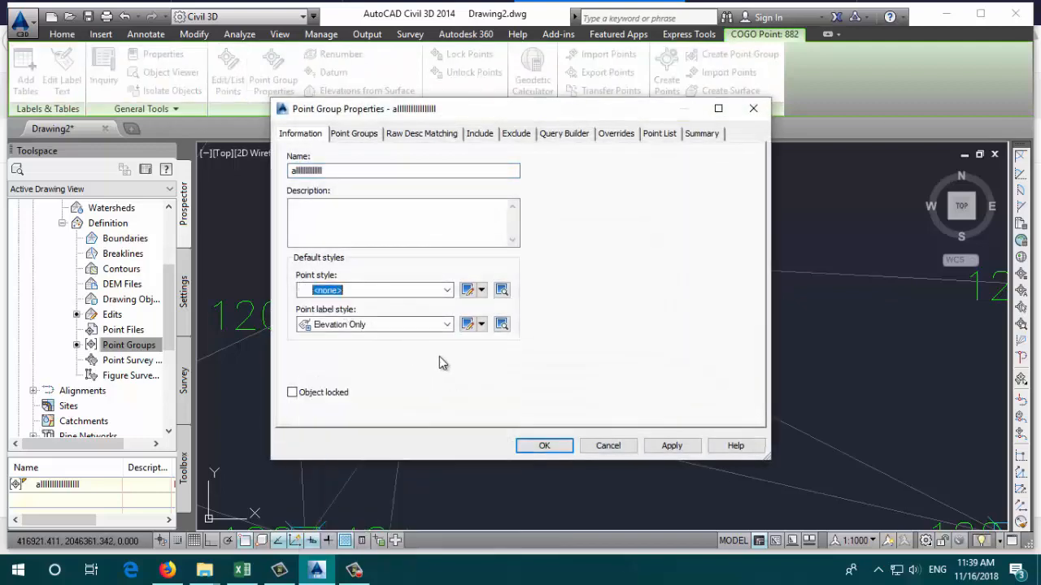
click(390, 325)
click(329, 337)
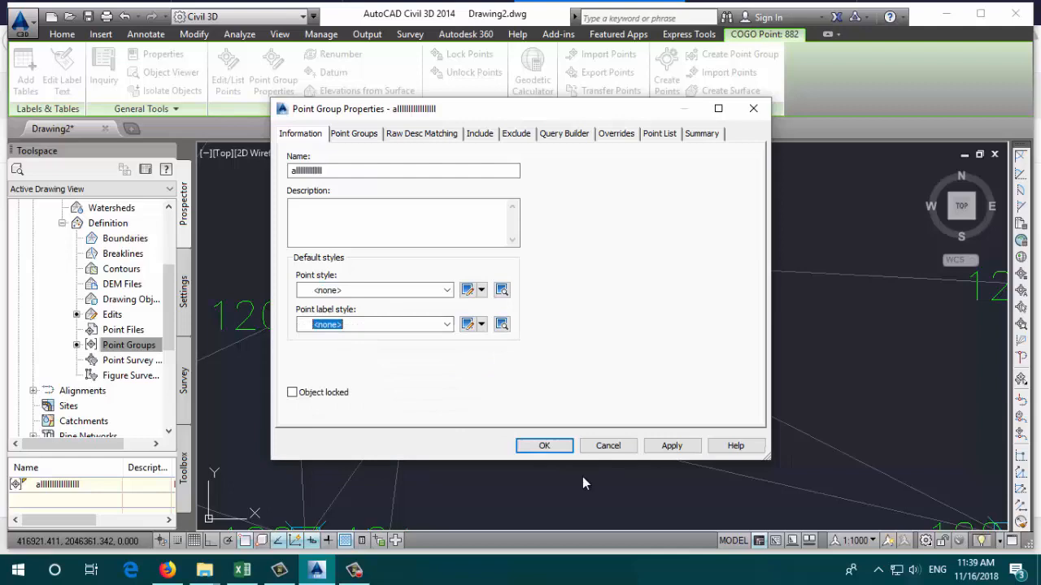
click(544, 446)
Step: Examine the surface triangulation without point markers along the middle bends, and clear the point selection
scroll(569, 317, up, 5)
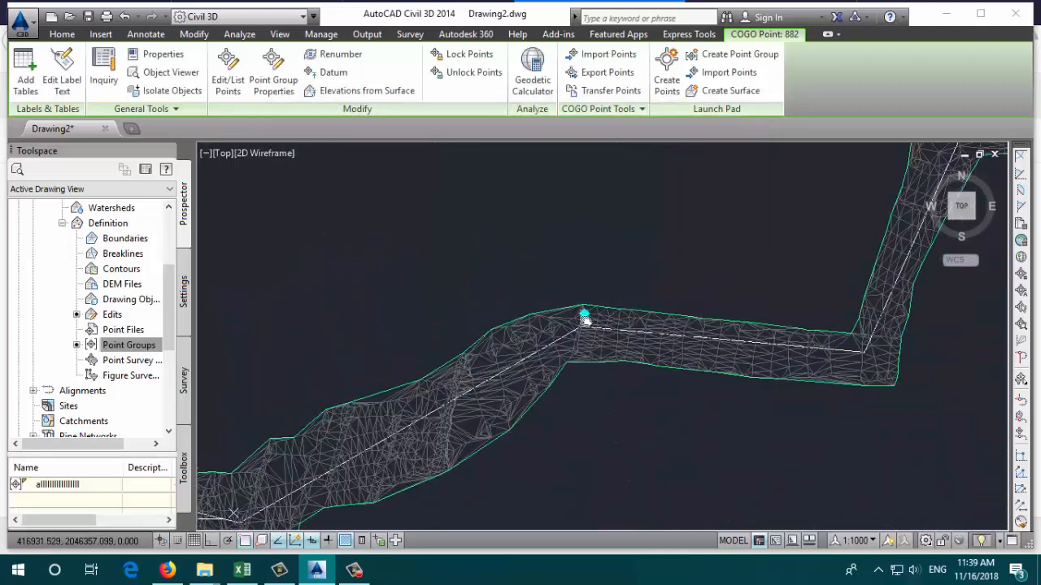
middle_drag(586, 319, 469, 313)
middle_drag(648, 344, 525, 386)
middle_drag(701, 284, 650, 379)
scroll(596, 264, down, 6)
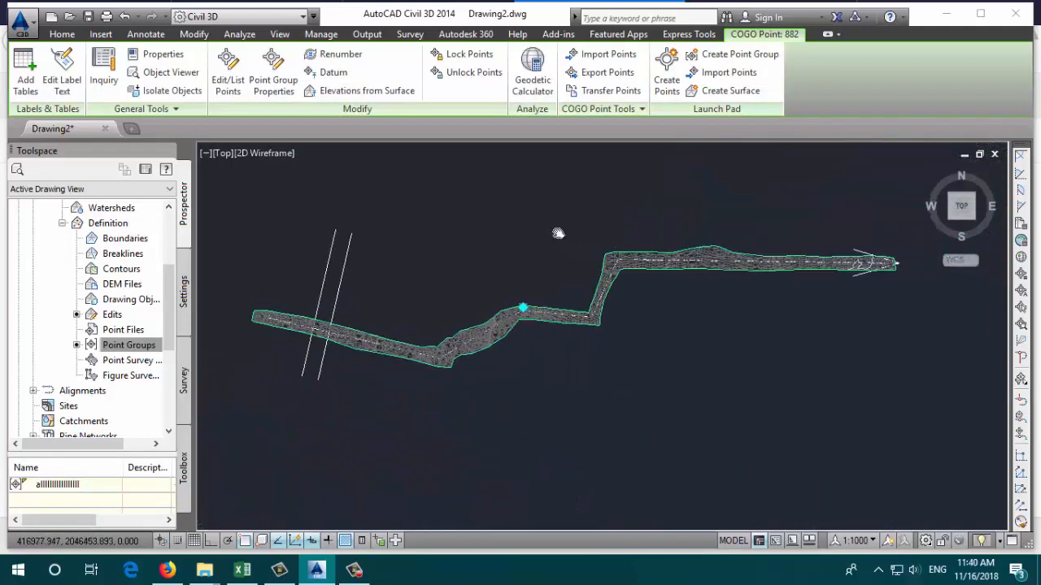
scroll(675, 236, up, 3)
scroll(613, 258, up, 3)
key(Escape)
Step: Edit the surface's Contours and Triangles style and set the Major Contour plan display color to index 80
click(579, 266)
scroll(612, 231, down, 6)
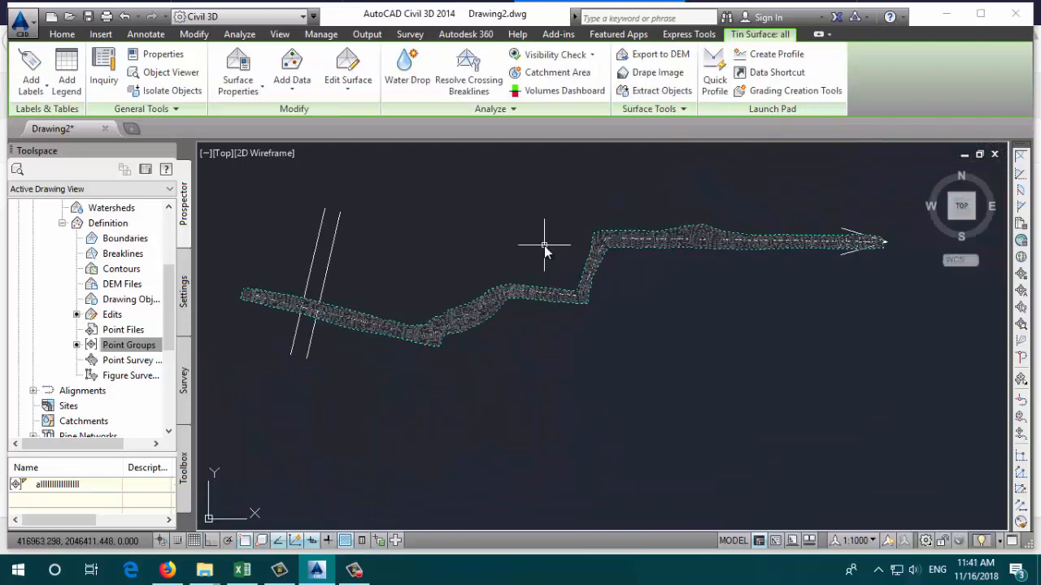
click(240, 93)
click(257, 152)
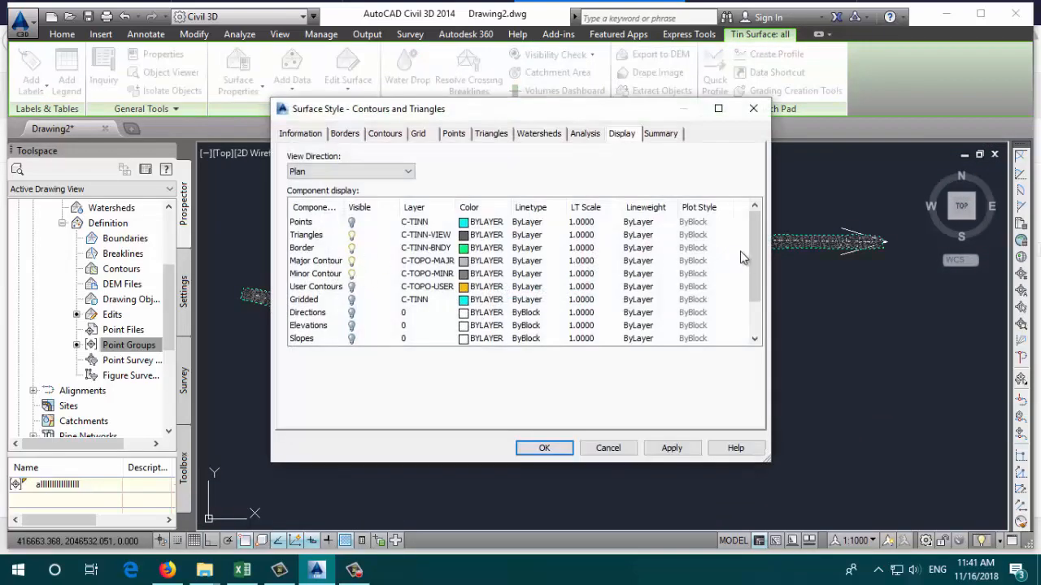
mouse_move(753, 259)
mouse_down()
mouse_move(753, 308)
mouse_move(752, 262)
mouse_up()
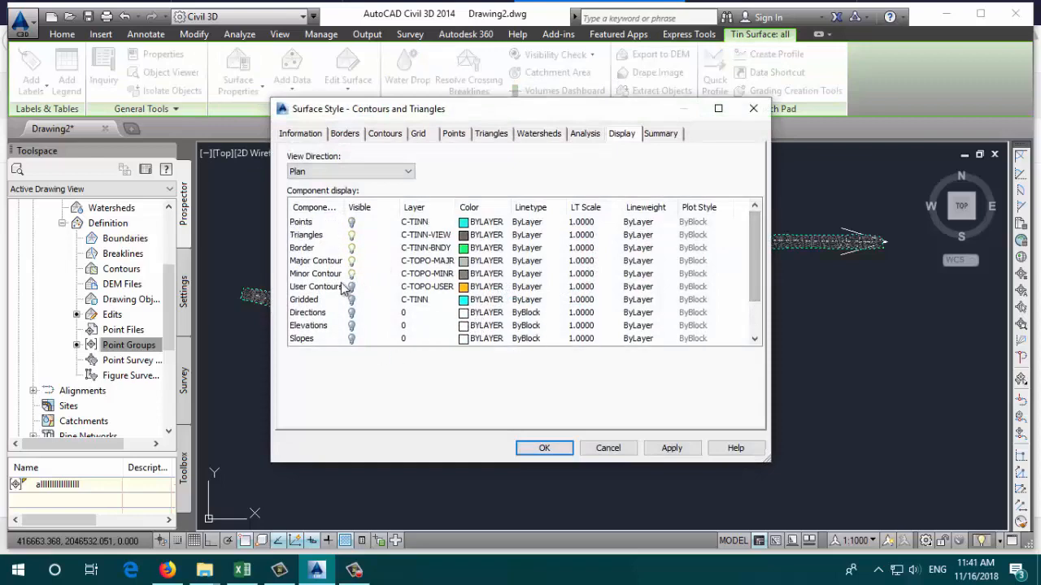
click(463, 261)
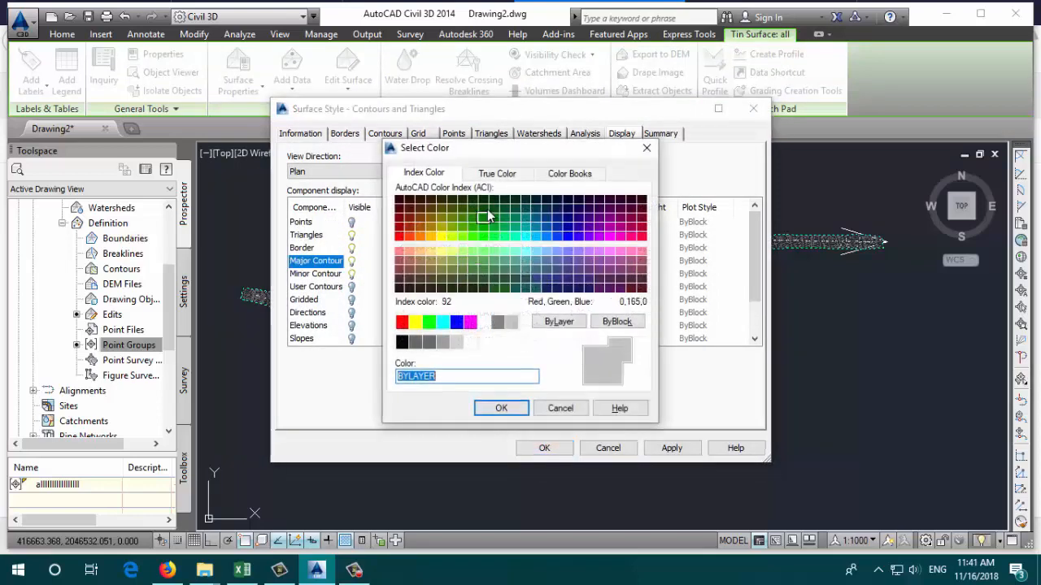
click(473, 236)
click(501, 408)
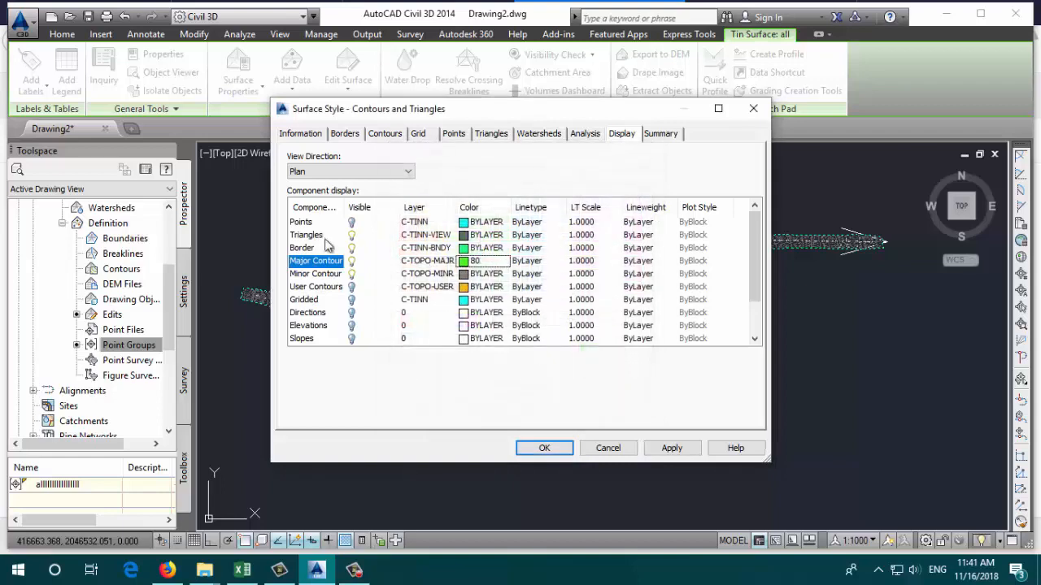
Step: Set the Border display color to index 50 and apply the surface style changes
click(465, 248)
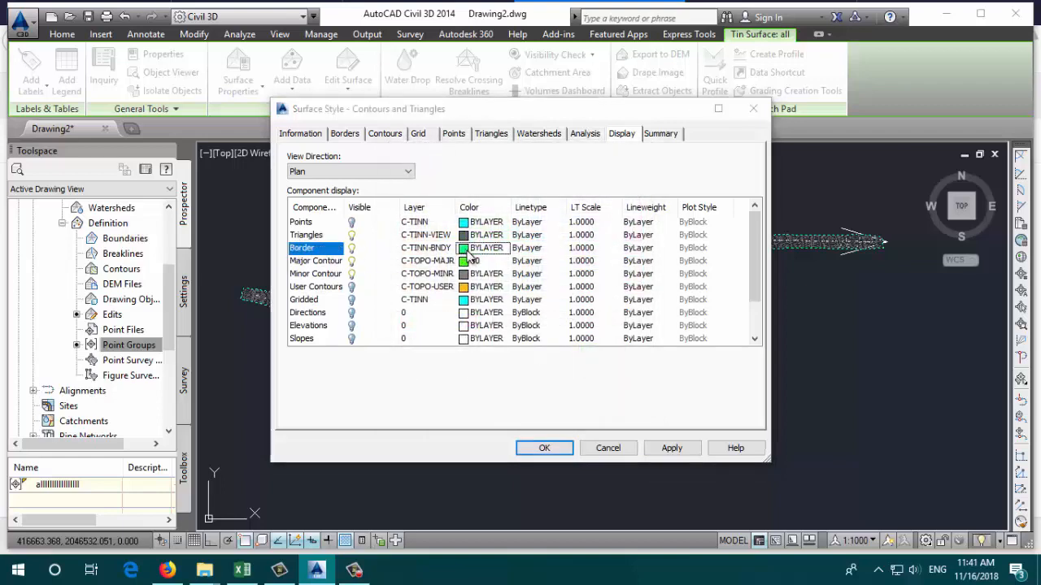
click(440, 238)
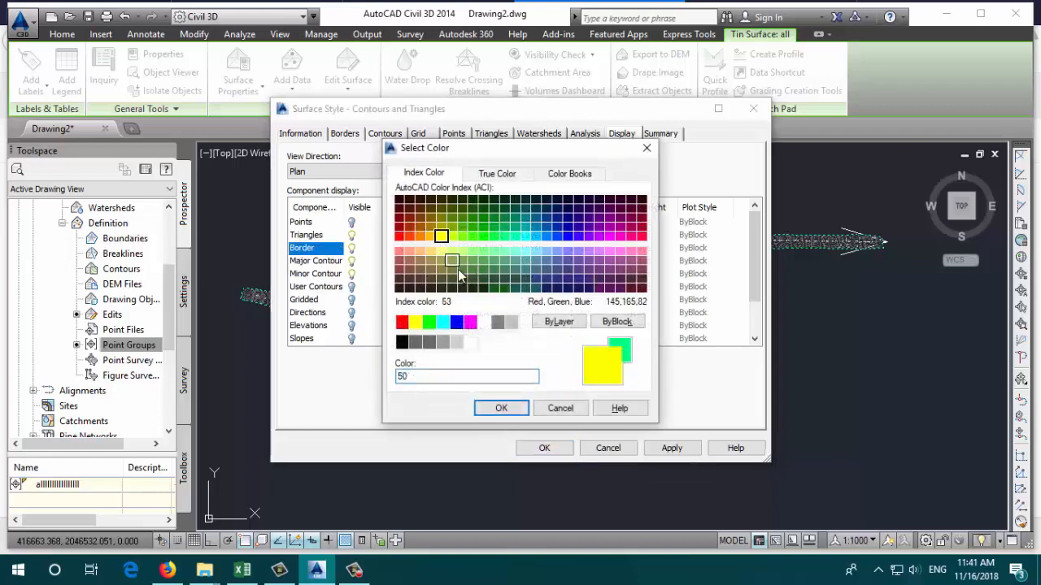
click(501, 409)
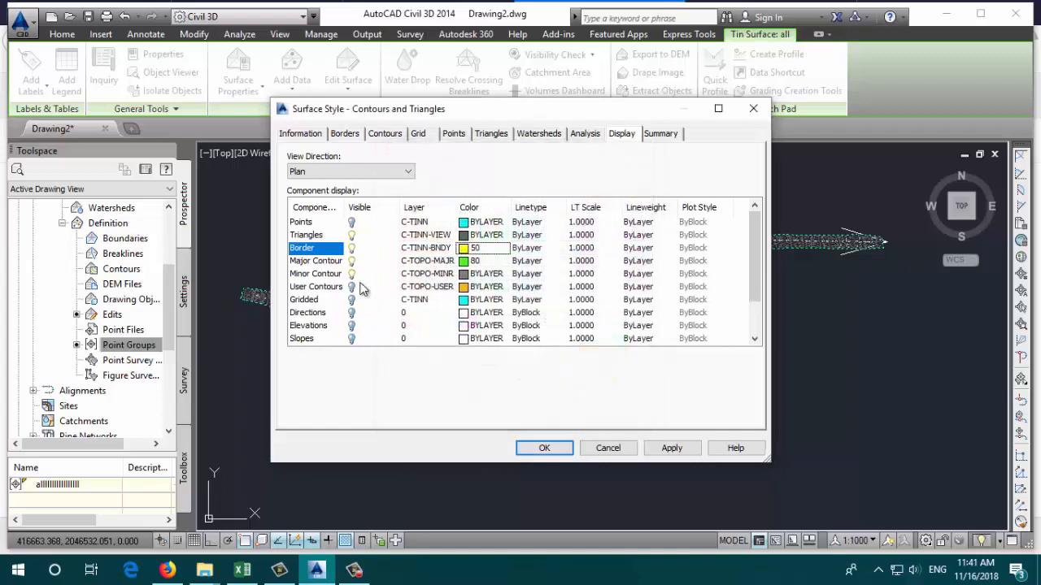
click(544, 448)
Step: Examine the recolored border and major contours along the surface, especially at the eastern end and the northern bulge
scroll(588, 332, up, 5)
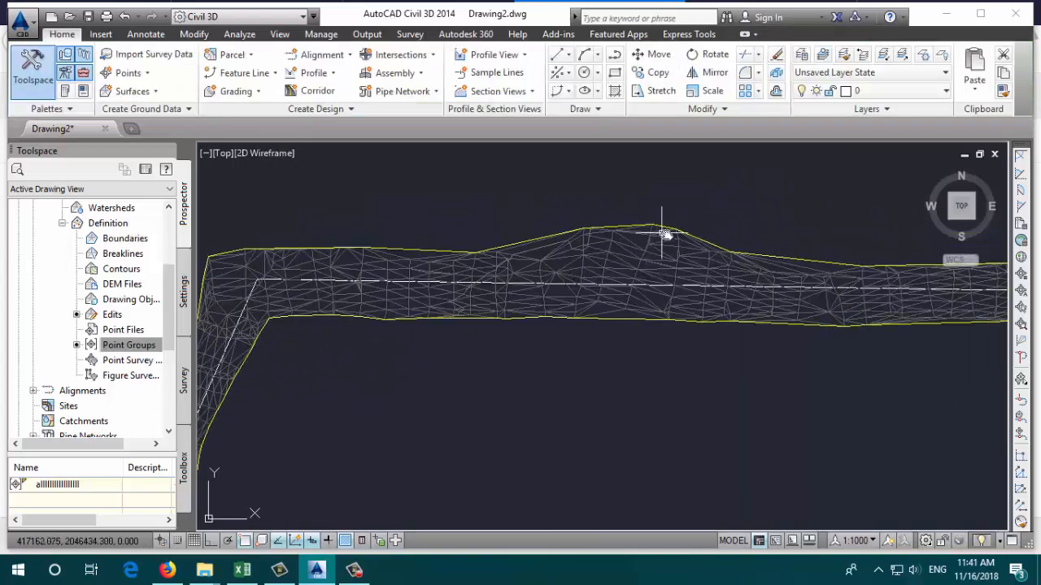
scroll(700, 274, down, 5)
scroll(703, 275, up, 4)
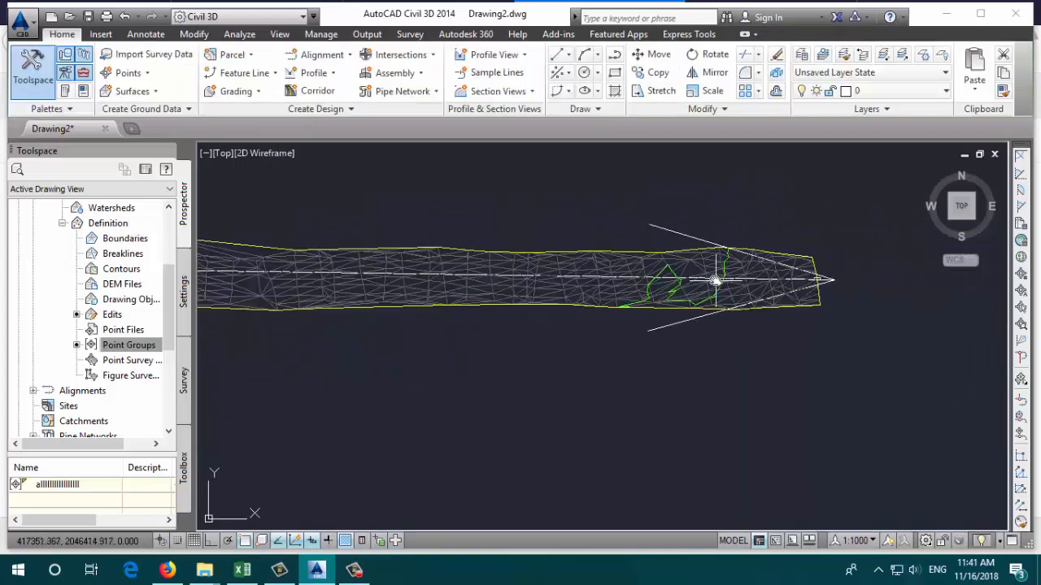
scroll(715, 280, down, 4)
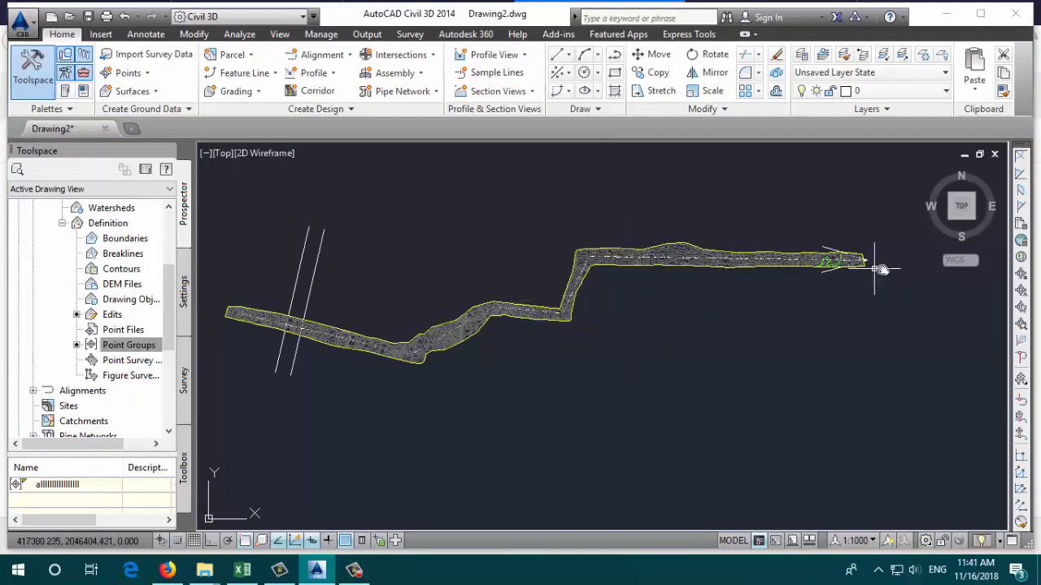
scroll(588, 295, up, 5)
mouse_move(537, 272)
middle_down()
mouse_move(476, 265)
mouse_move(624, 264)
middle_up()
scroll(477, 265, down, 2)
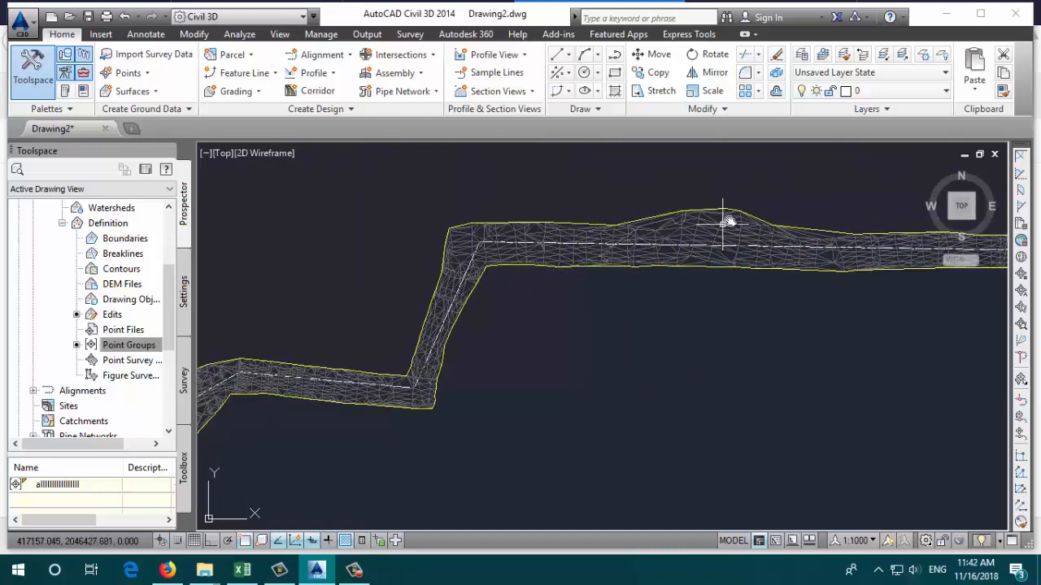
scroll(503, 242, down, 2)
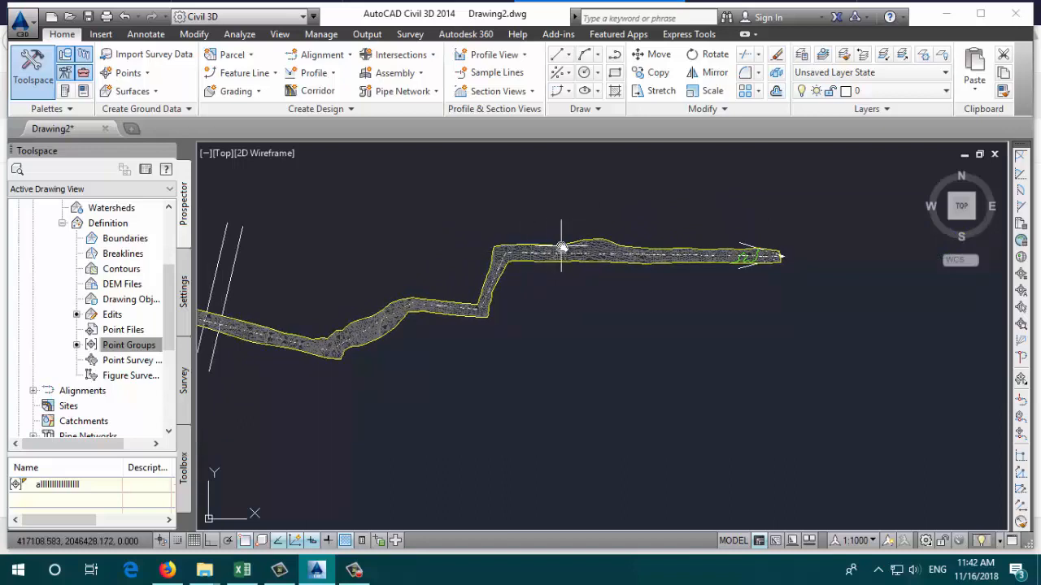
Step: Add a dynamic Elevations legend table for surface "all" in the empty area south of its eastern stretch and check its column headings
click(593, 245)
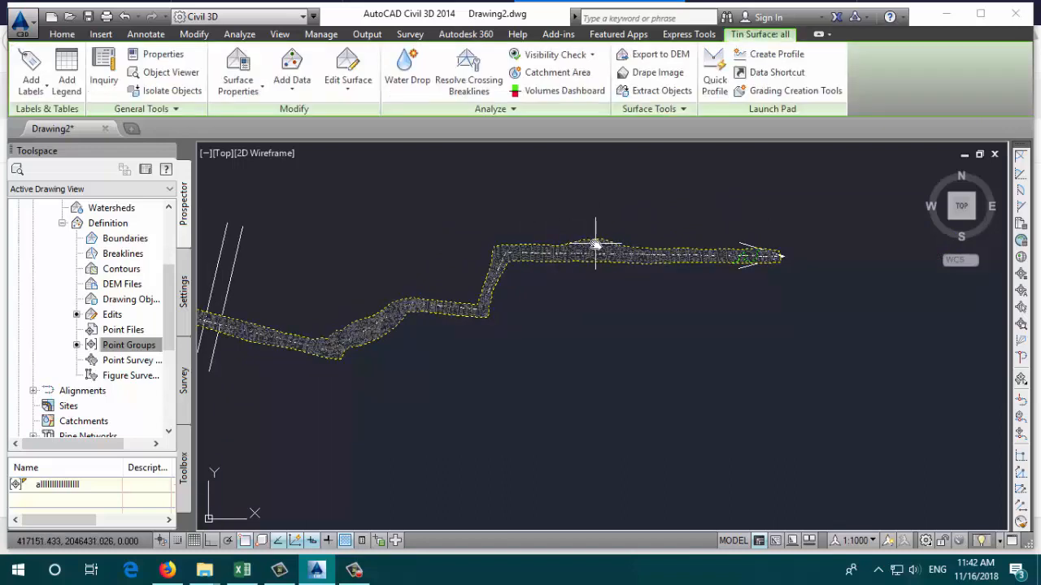
click(66, 69)
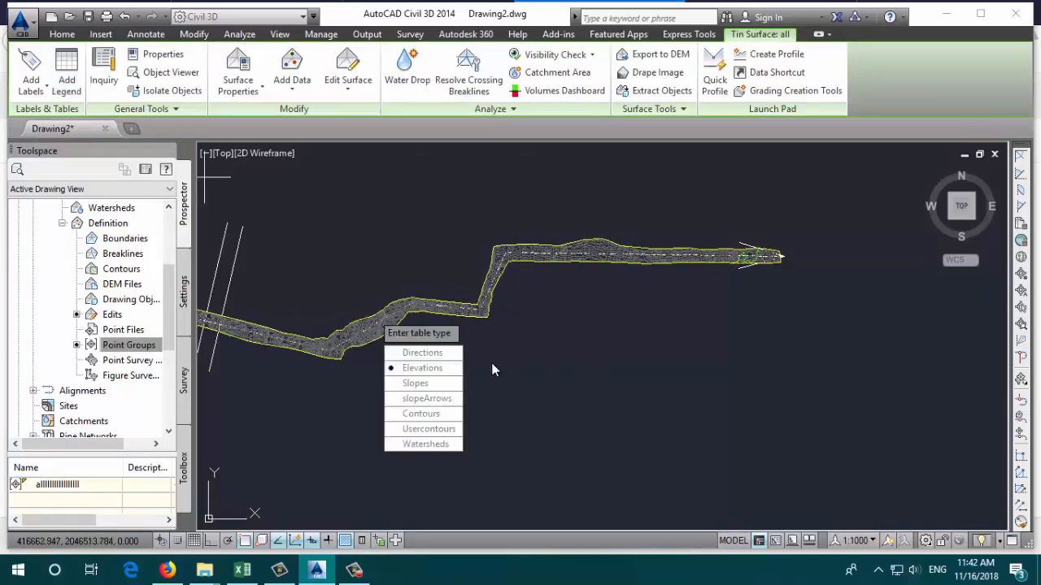
click(420, 372)
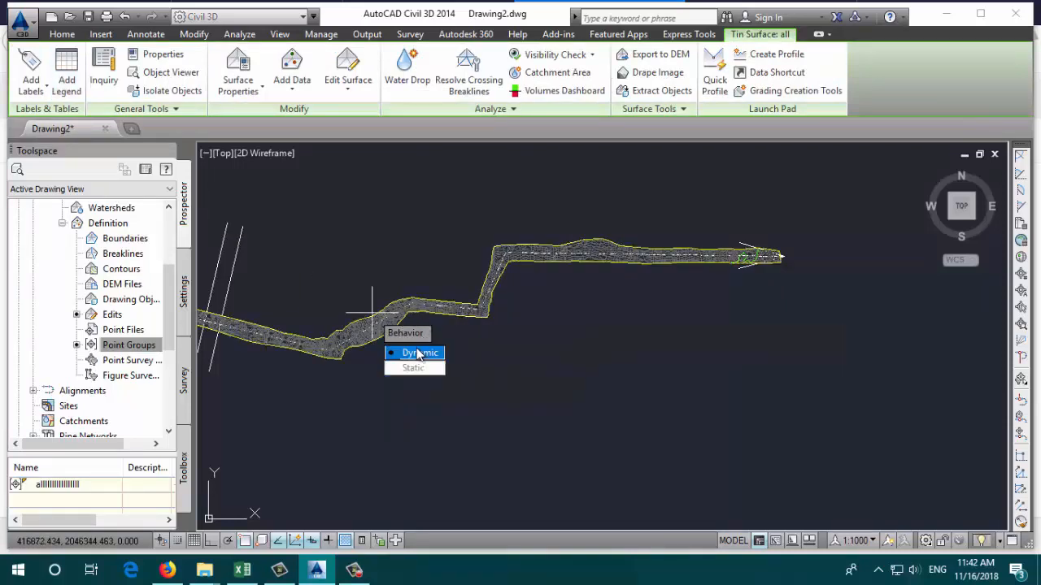
click(409, 353)
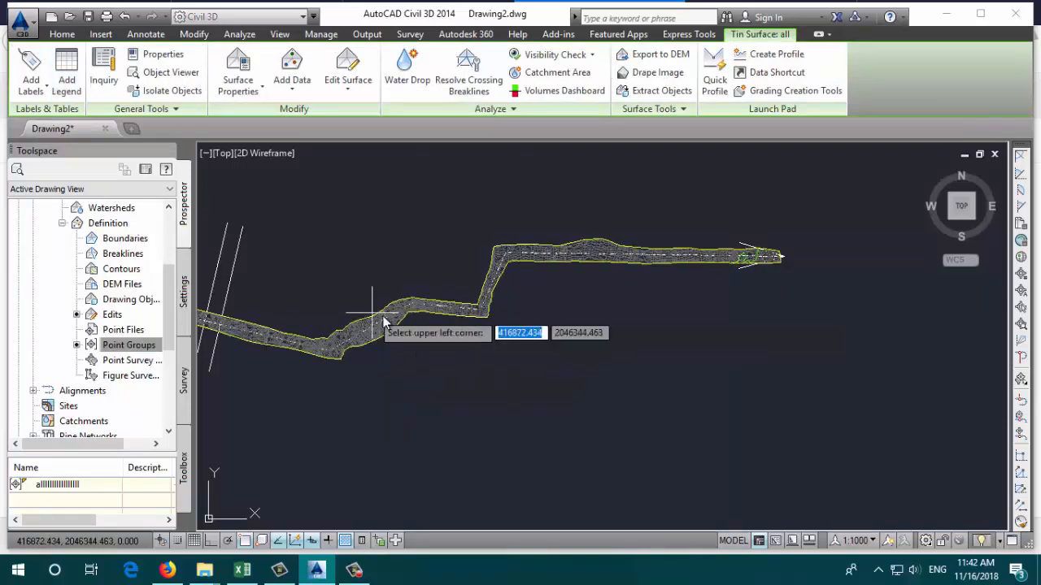
click(580, 319)
scroll(637, 330, up, 4)
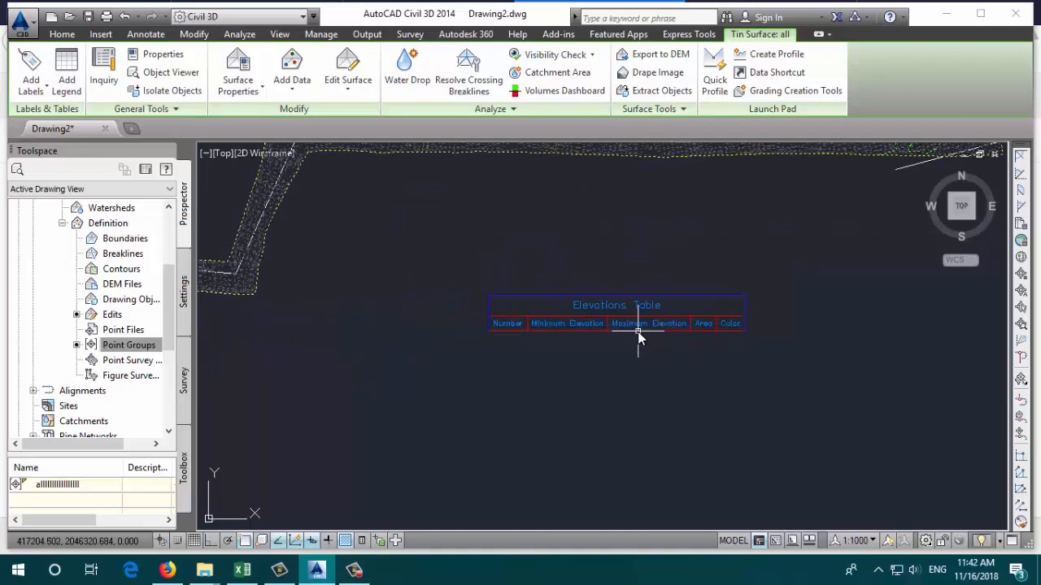
scroll(559, 307, up, 3)
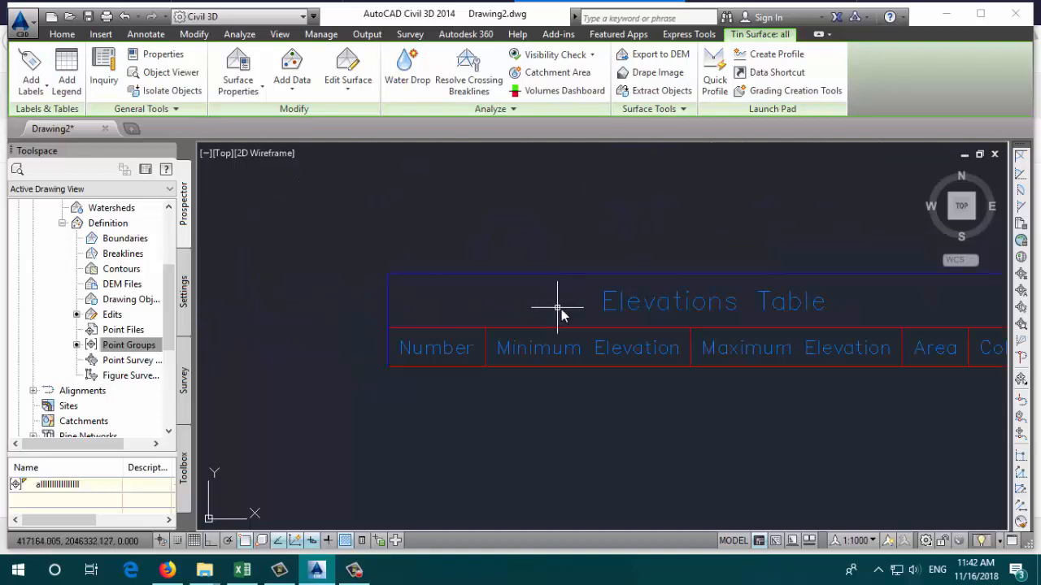
click(427, 363)
key(Escape)
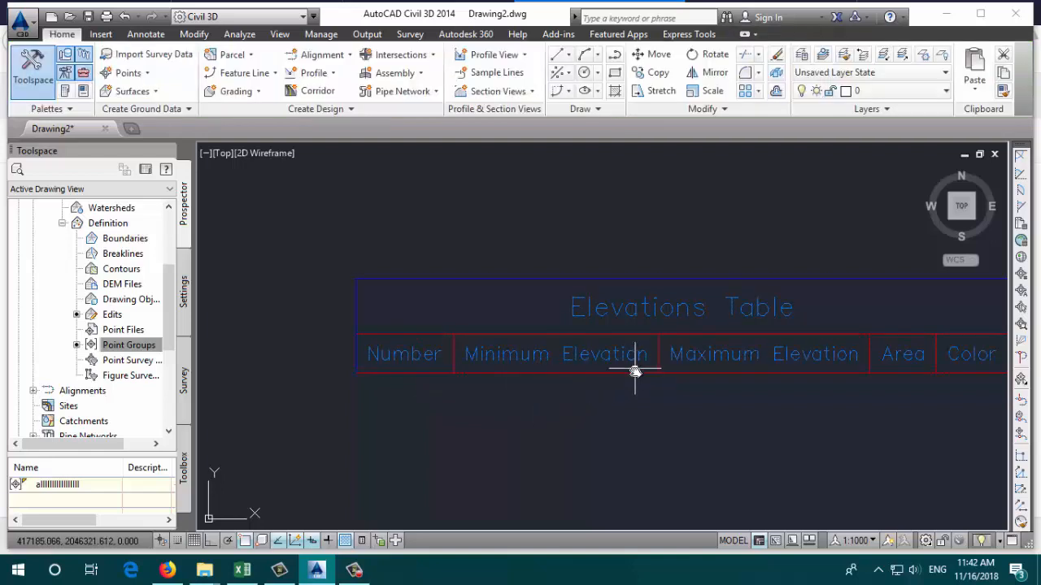
middle_drag(635, 372, 491, 326)
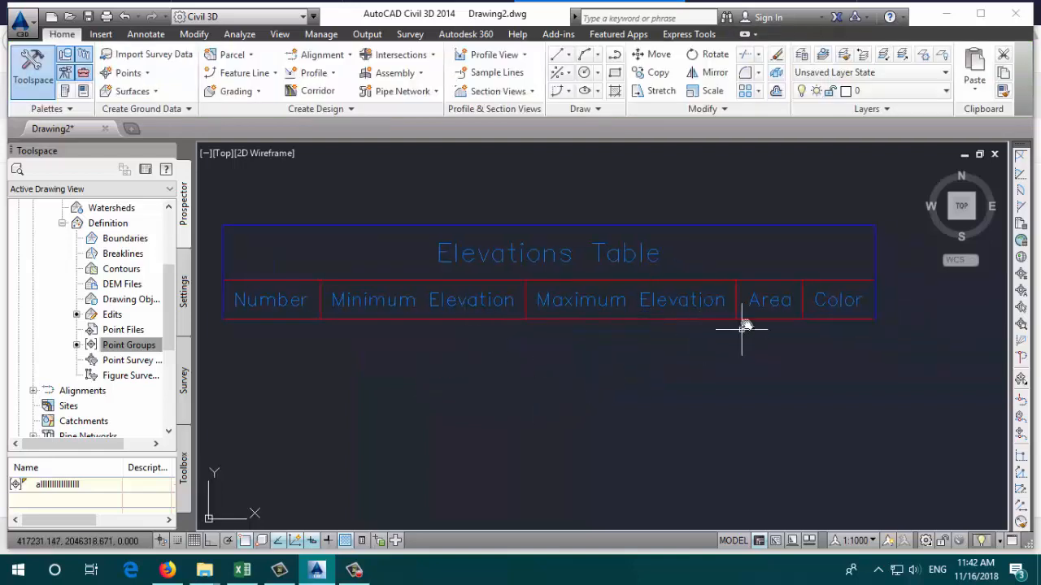